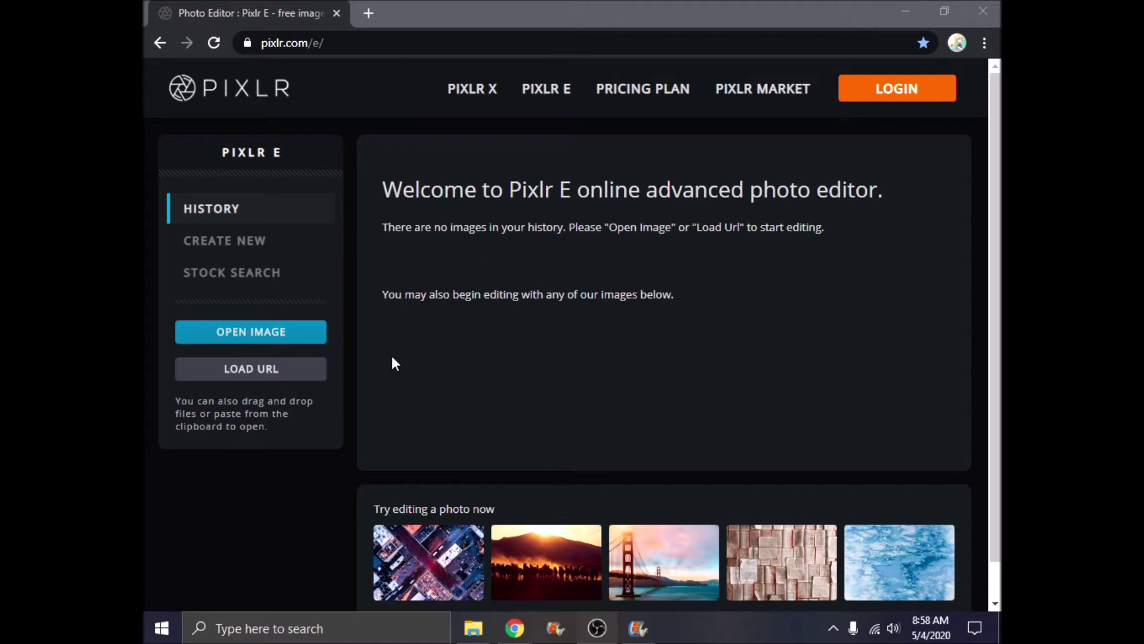
pyautogui.click(258, 249)
pyautogui.scroll(-1, 511, 447)
pyautogui.scroll(1, 511, 447)
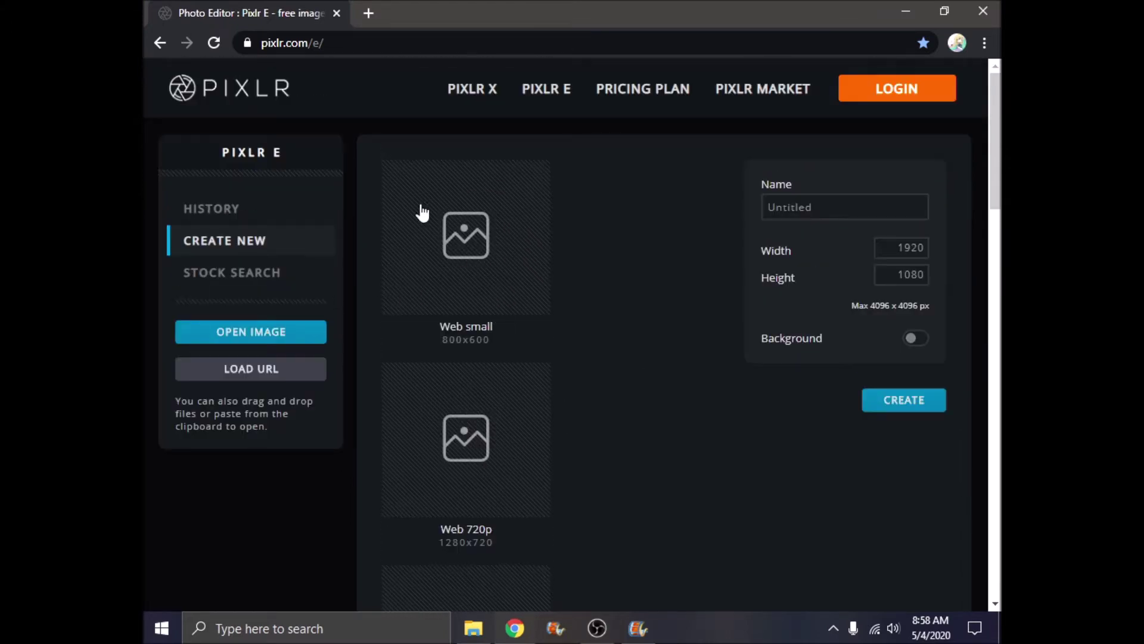
pyautogui.click(192, 213)
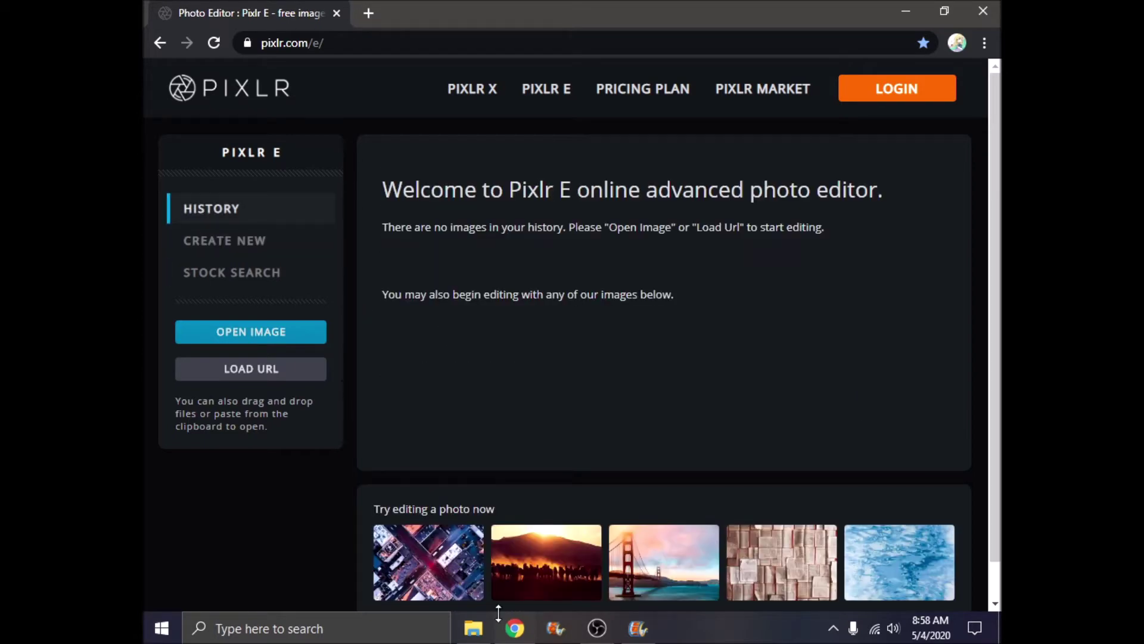
# Browse the new-image size presets and create a blank image with the Web 720p preset (1280x720)
pyautogui.moveTo(516, 637)
pyautogui.click(260, 241)
pyautogui.click(487, 482)
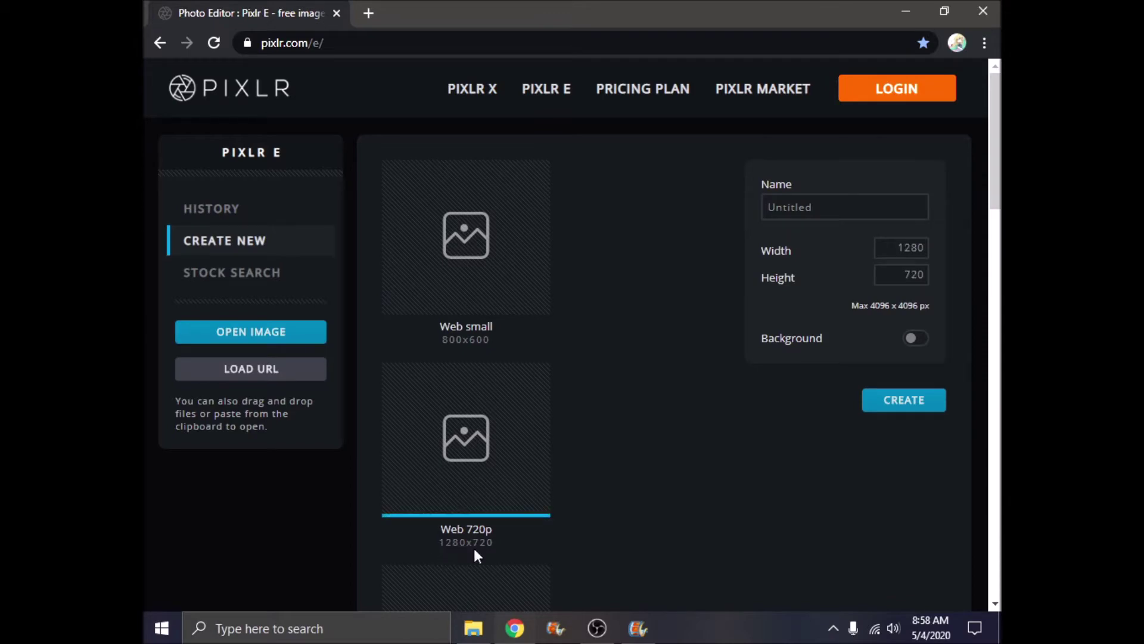
pyautogui.scroll(-9, 488, 295)
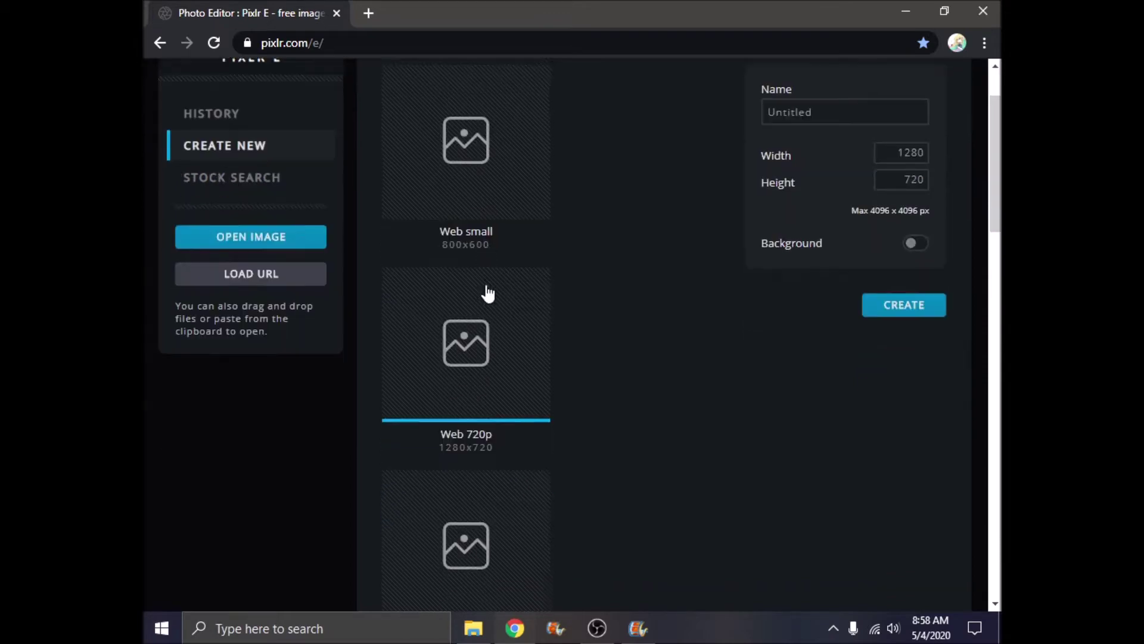
pyautogui.scroll(-8, 490, 304)
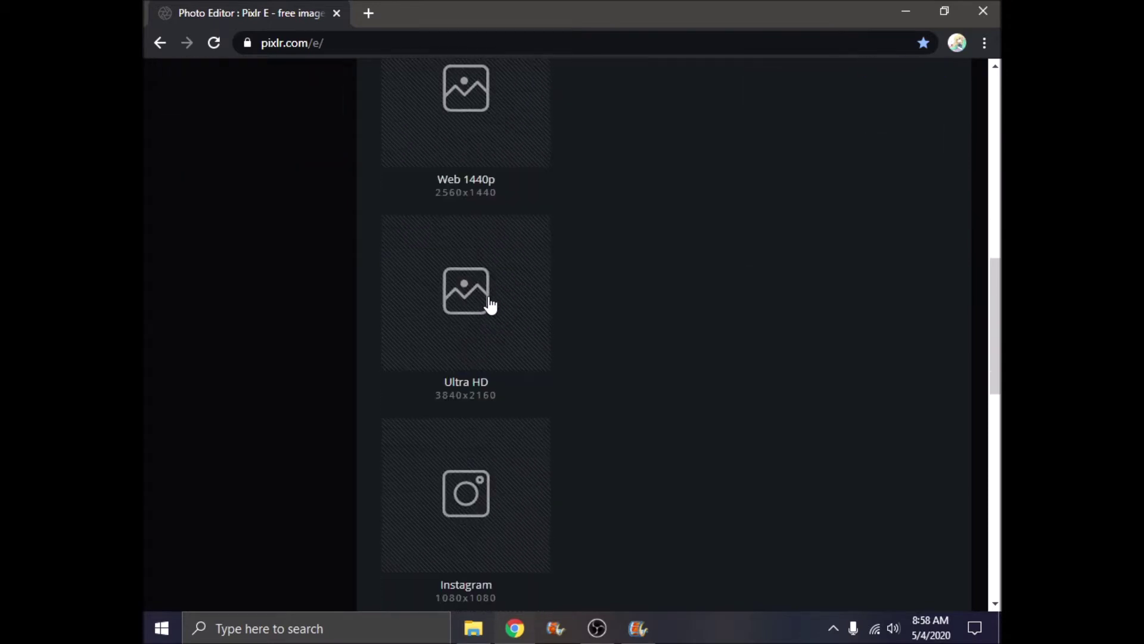
pyautogui.scroll(-5, 498, 429)
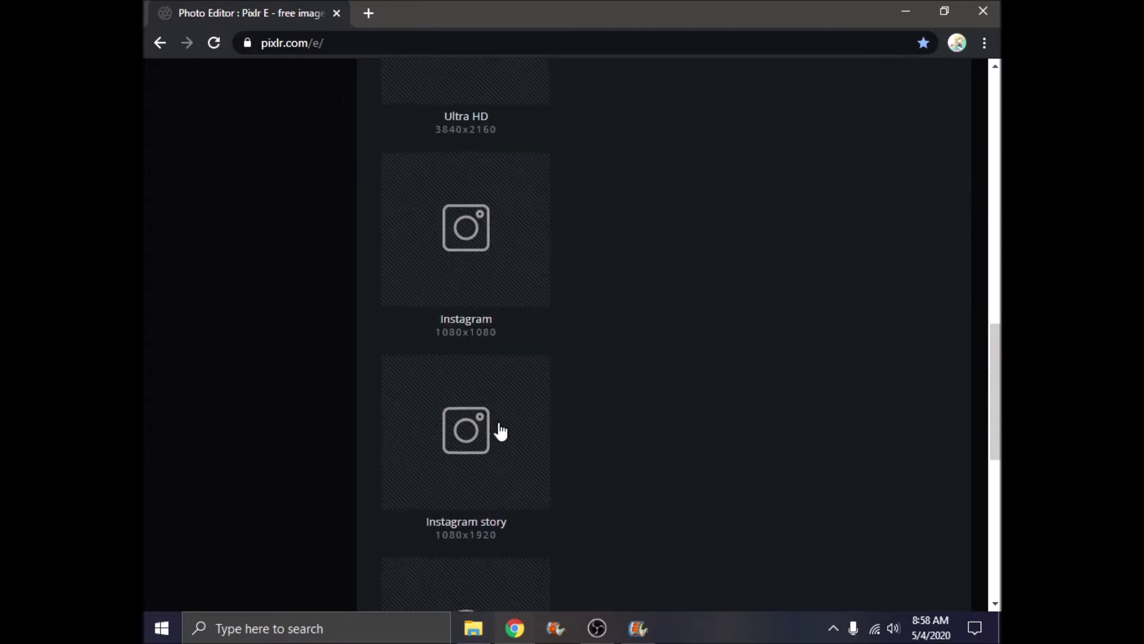
pyautogui.scroll(-1, 510, 471)
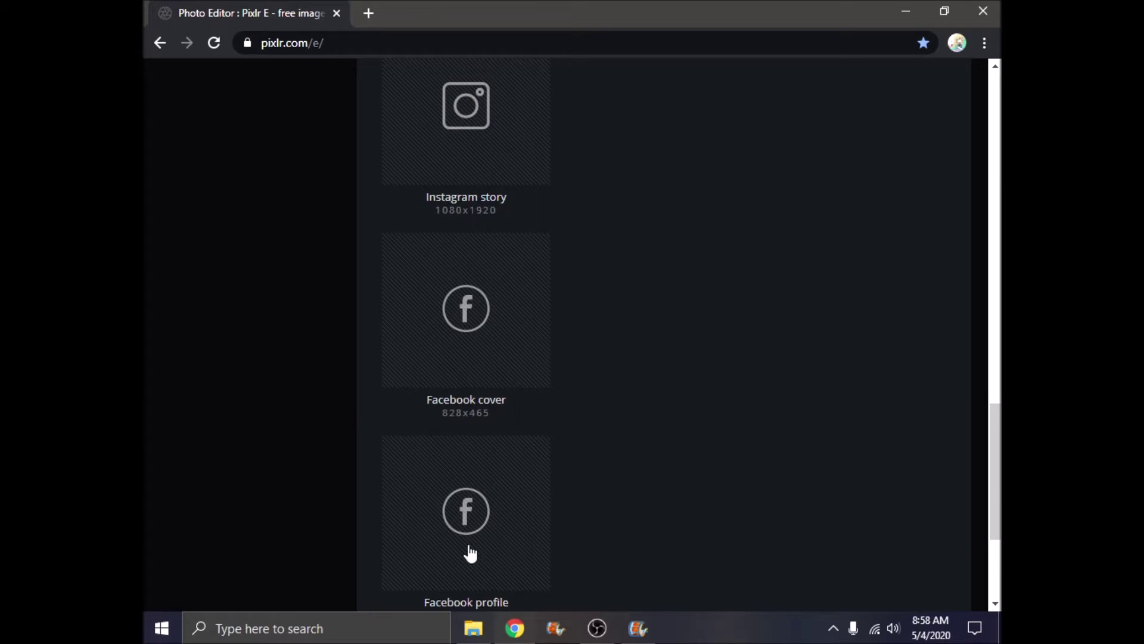
pyautogui.scroll(20, 467, 551)
pyautogui.scroll(3, 471, 553)
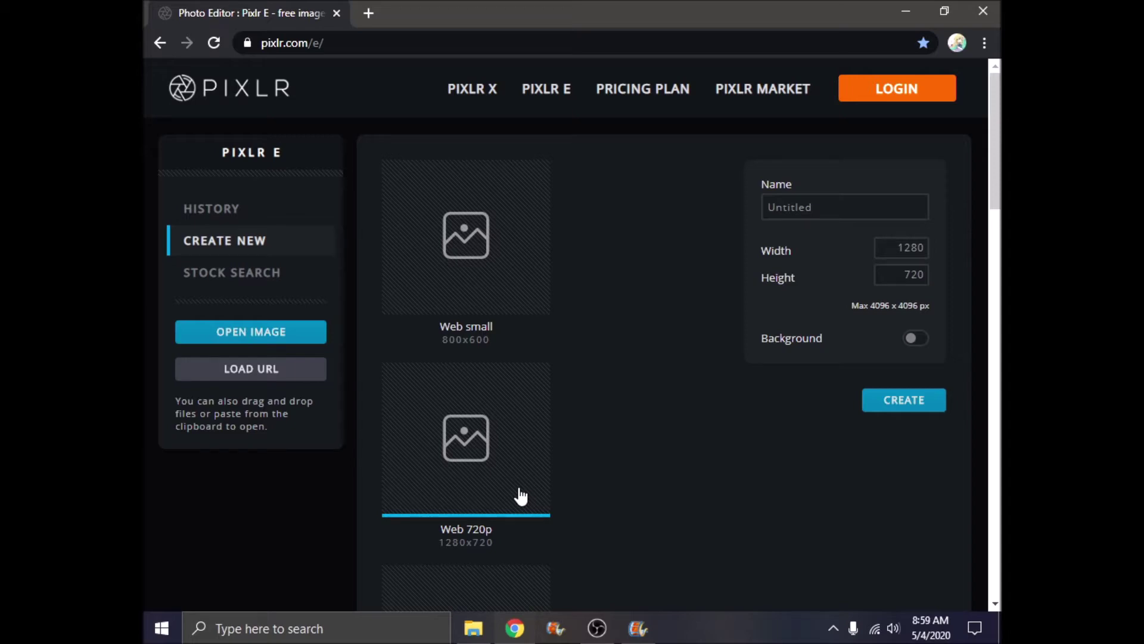
pyautogui.click(910, 401)
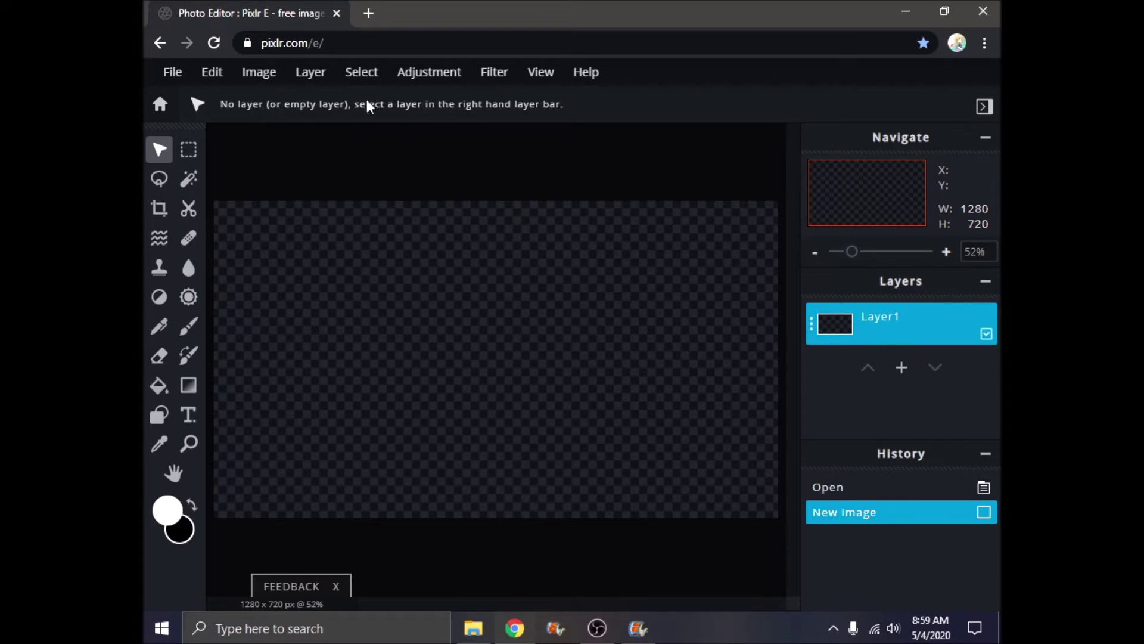
# Open the image 1.PNG for editing, dismiss the feedback box and close the blank Untitled image
pyautogui.scroll(-1, 401, 332)
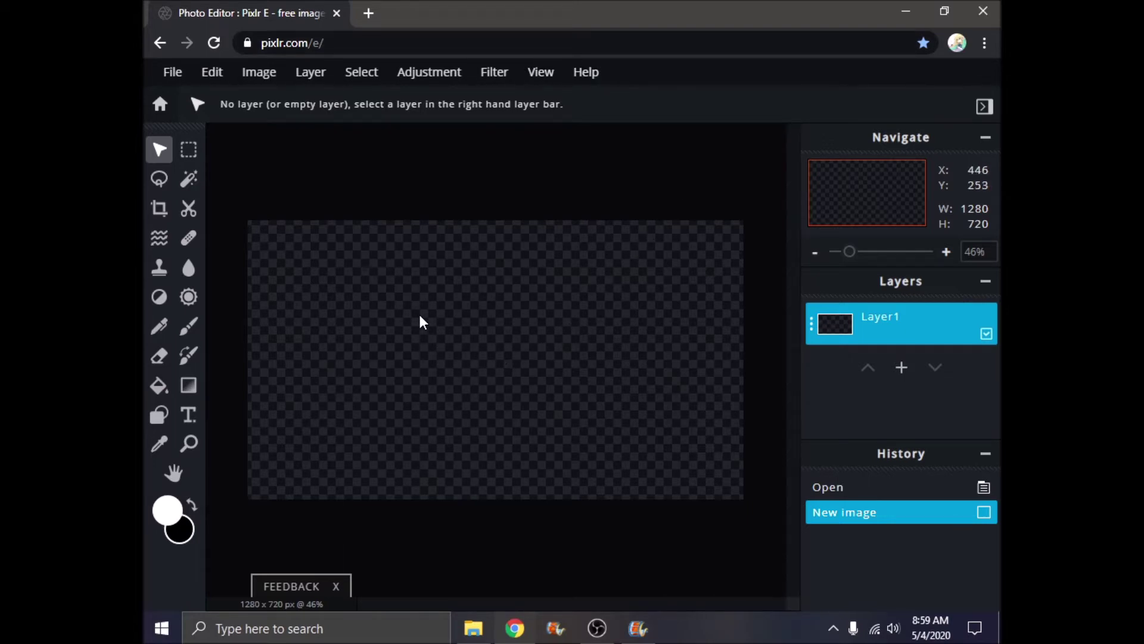
pyautogui.click(170, 79)
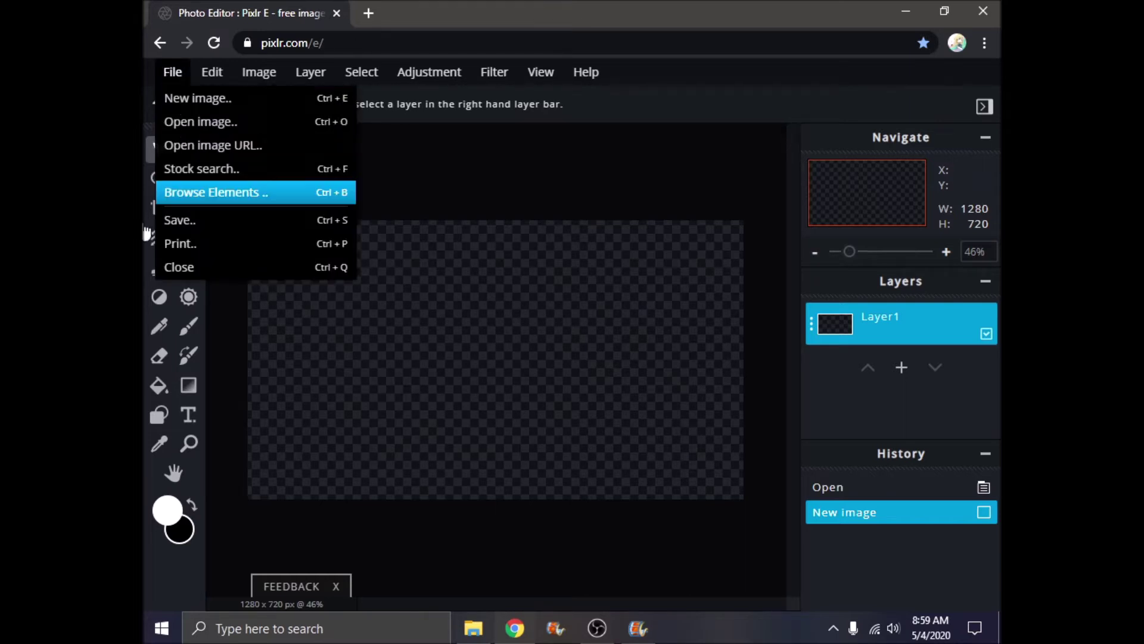
pyautogui.click(186, 124)
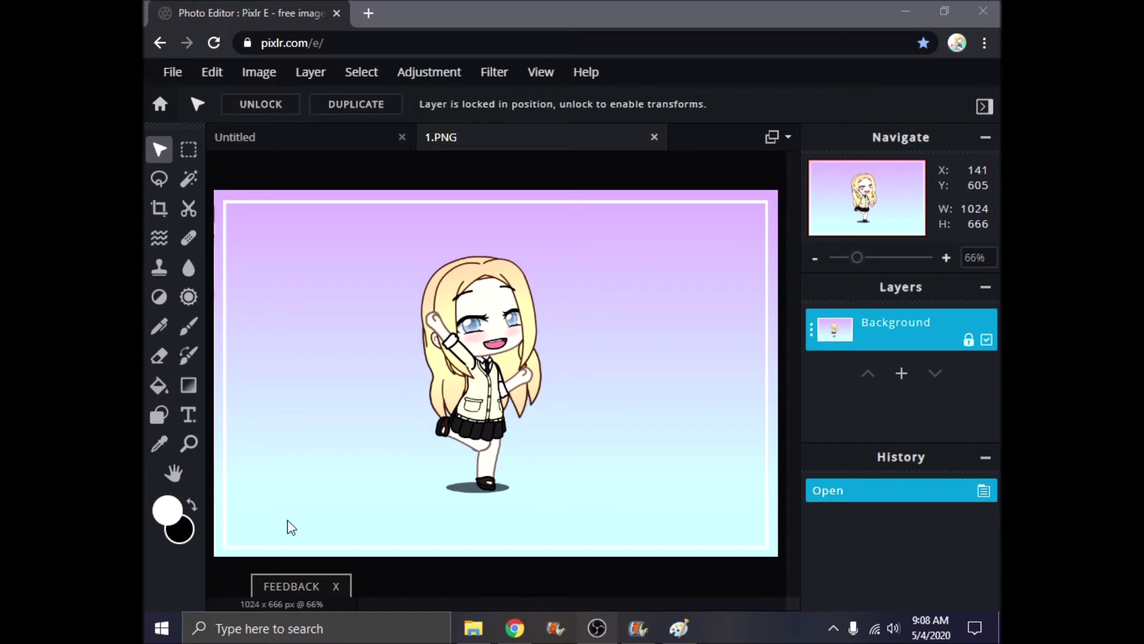
pyautogui.click(336, 587)
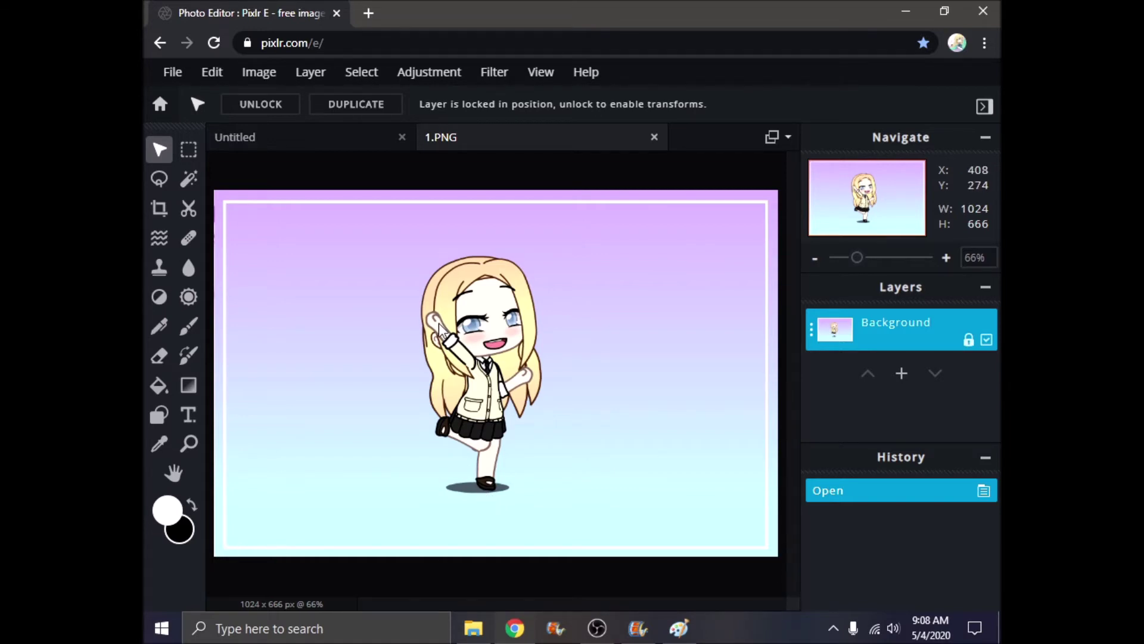
pyautogui.click(404, 137)
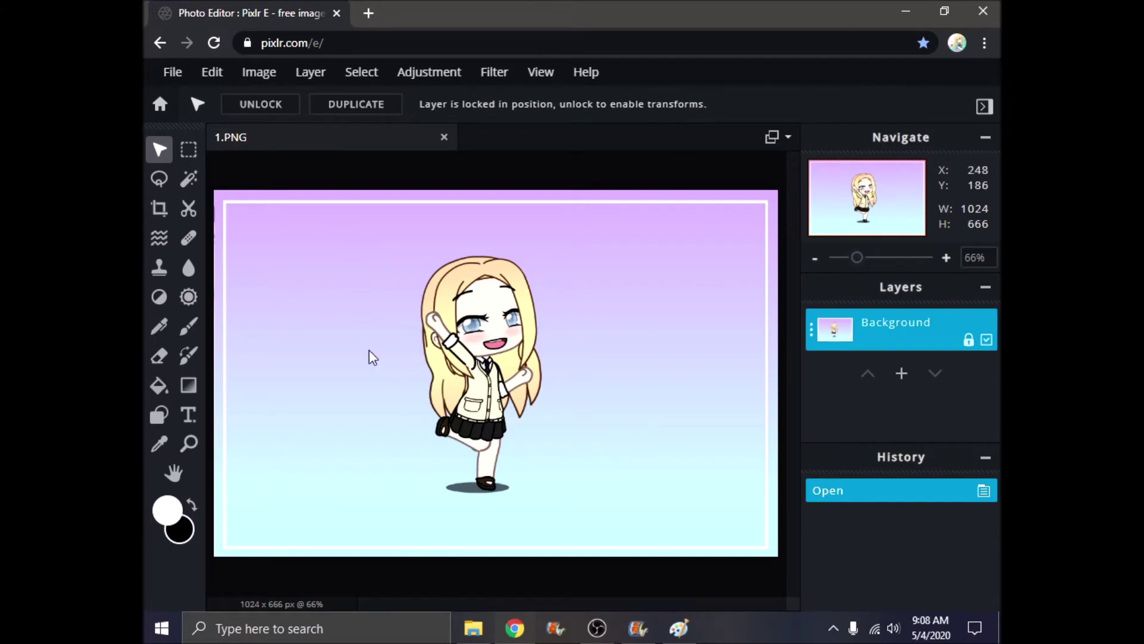
# Add the gachalife_logo picture from the Pictures folder as a new layer over the background
pyautogui.click(310, 72)
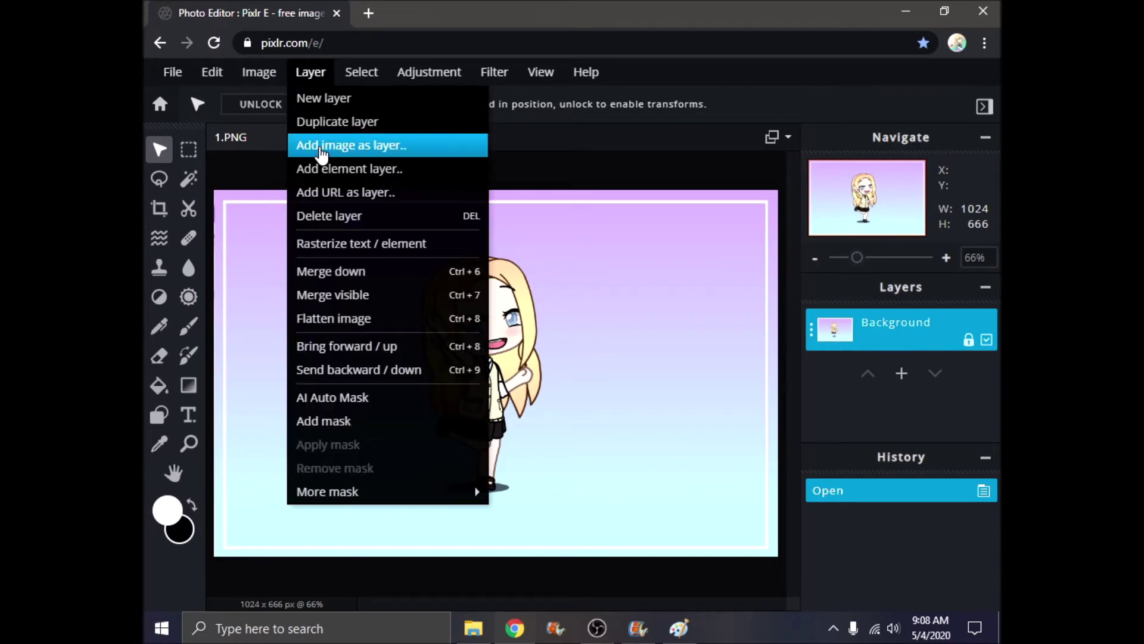
pyautogui.click(323, 153)
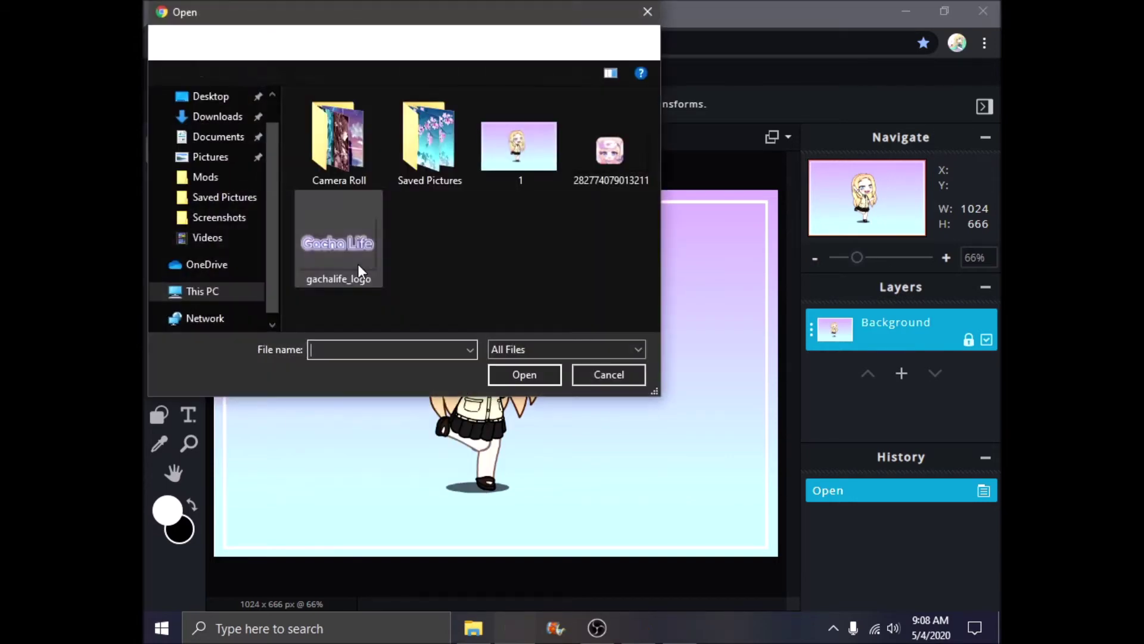
pyautogui.click(326, 225)
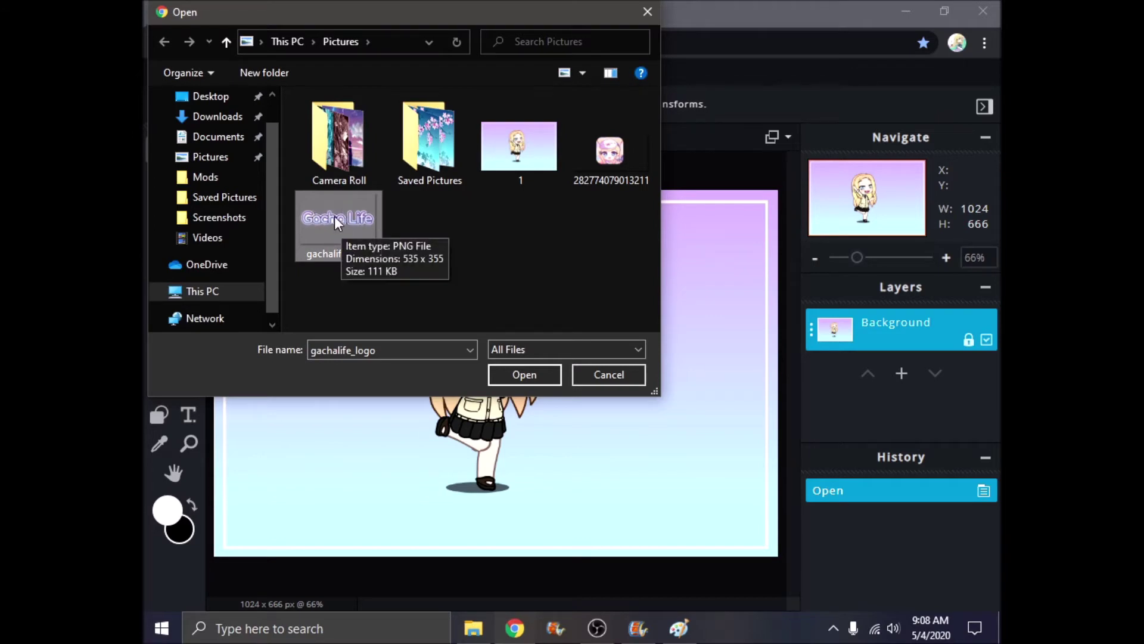
pyautogui.click(519, 372)
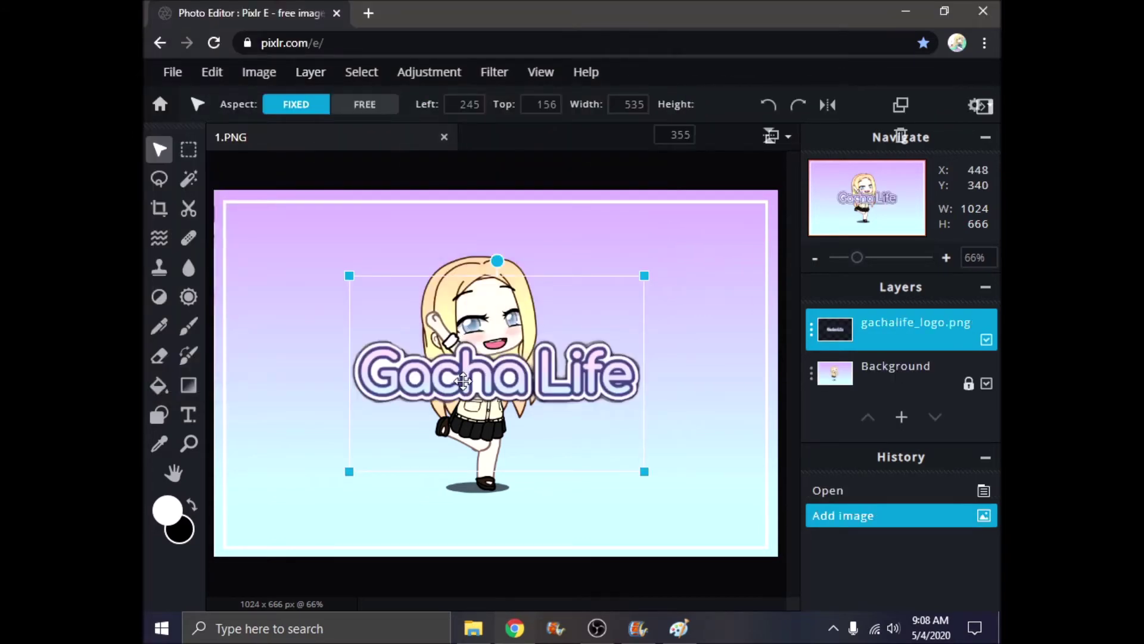
# Search Google Images for "gacha life logo transparent" in a new browser tab
pyautogui.click(369, 14)
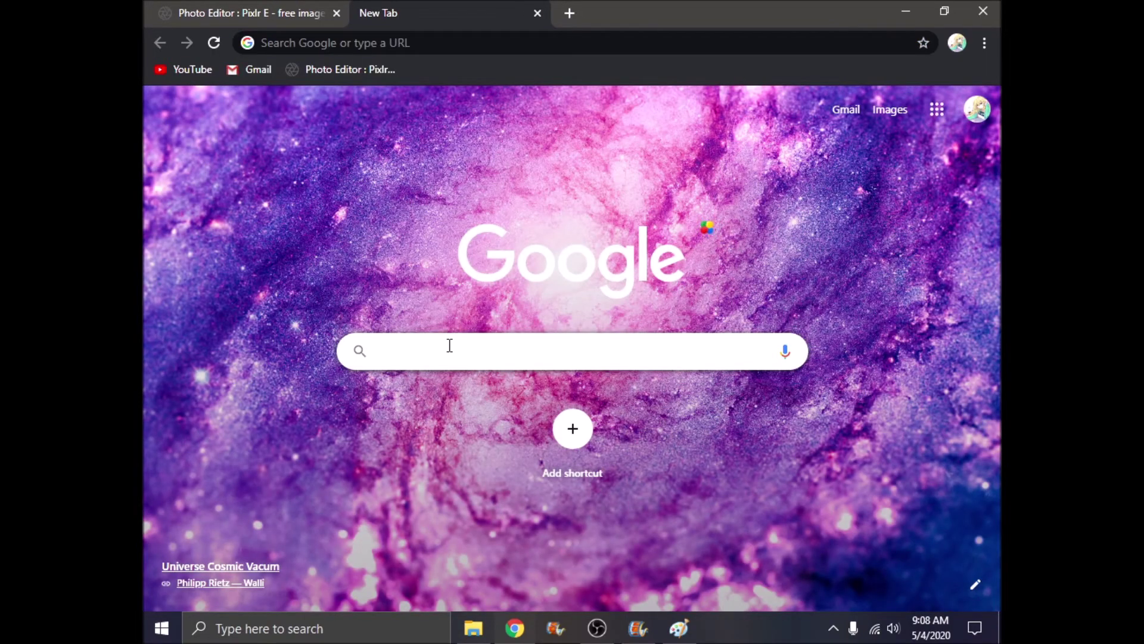
pyautogui.write('gacha life ')
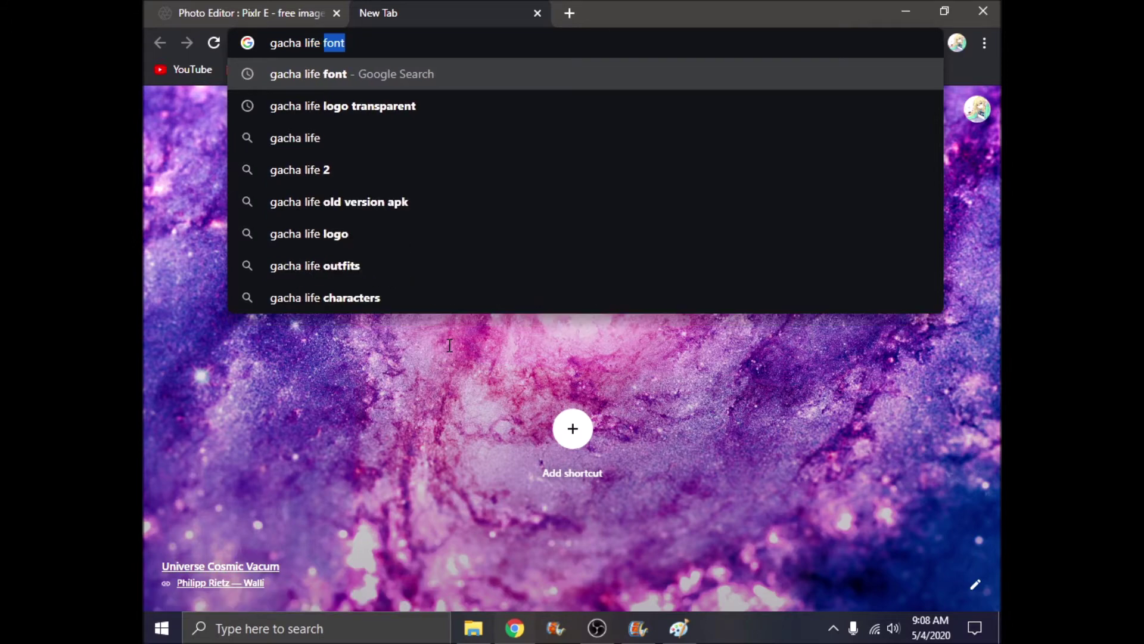
pyautogui.write('logo tr')
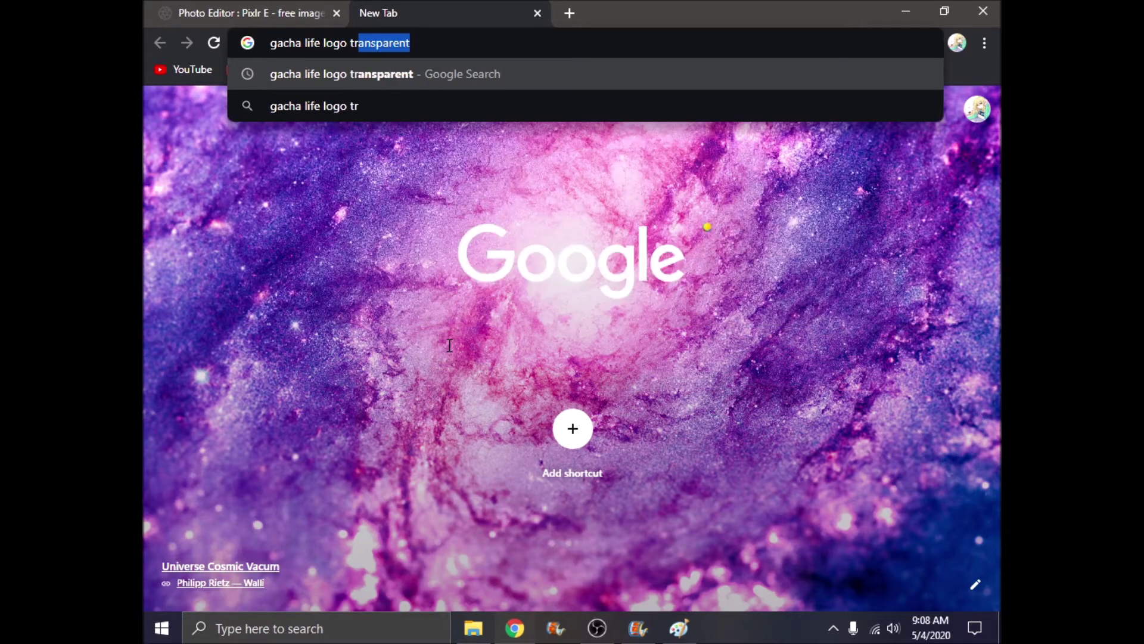
pyautogui.write('ansp')
pyautogui.press('BackSpace')
pyautogui.press('BackSpace')
pyautogui.write('nsparent')
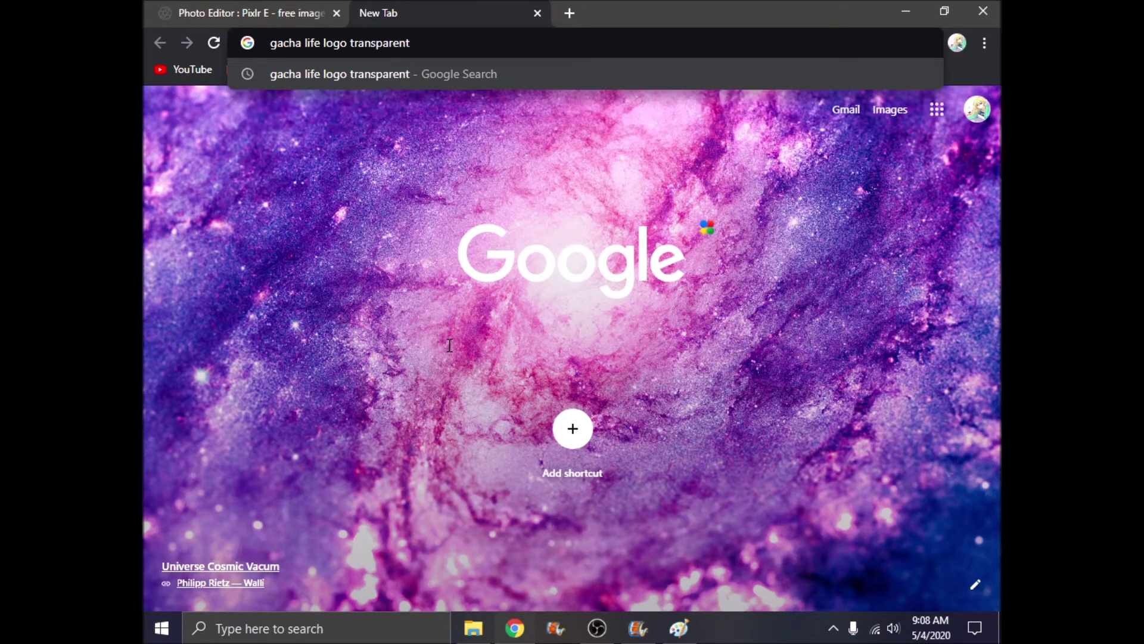
pyautogui.press('Return')
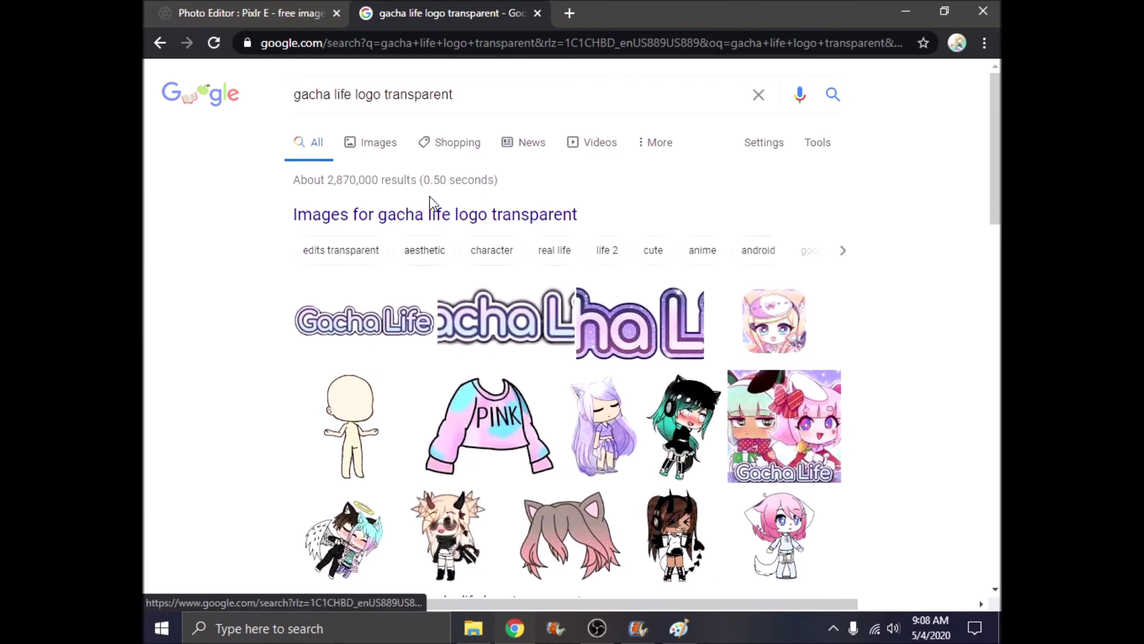
pyautogui.click(382, 146)
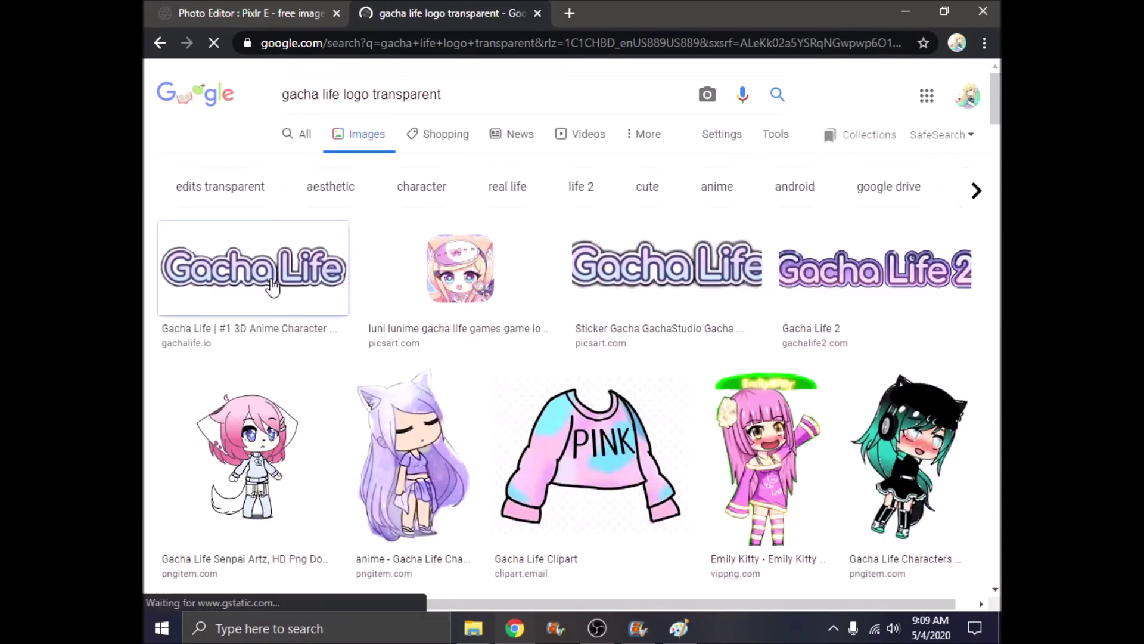
# Preview the Gacha Life text logo and the character icon among the image results, and close the search tab
pyautogui.click(274, 293)
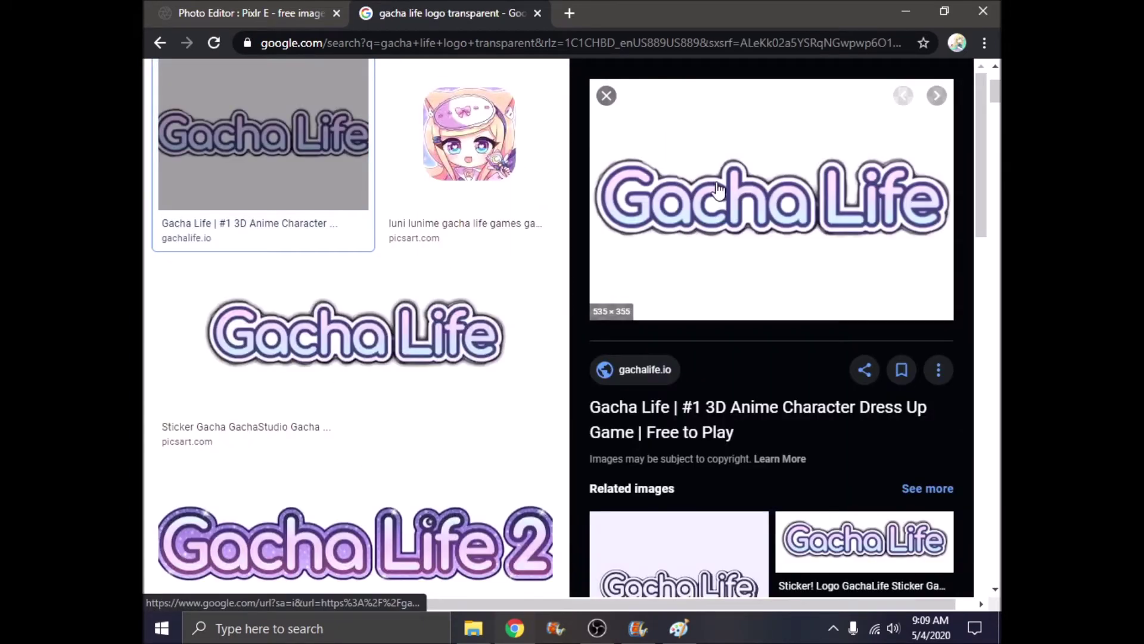
pyautogui.moveTo(718, 200); pyautogui.dragTo(565, 475)
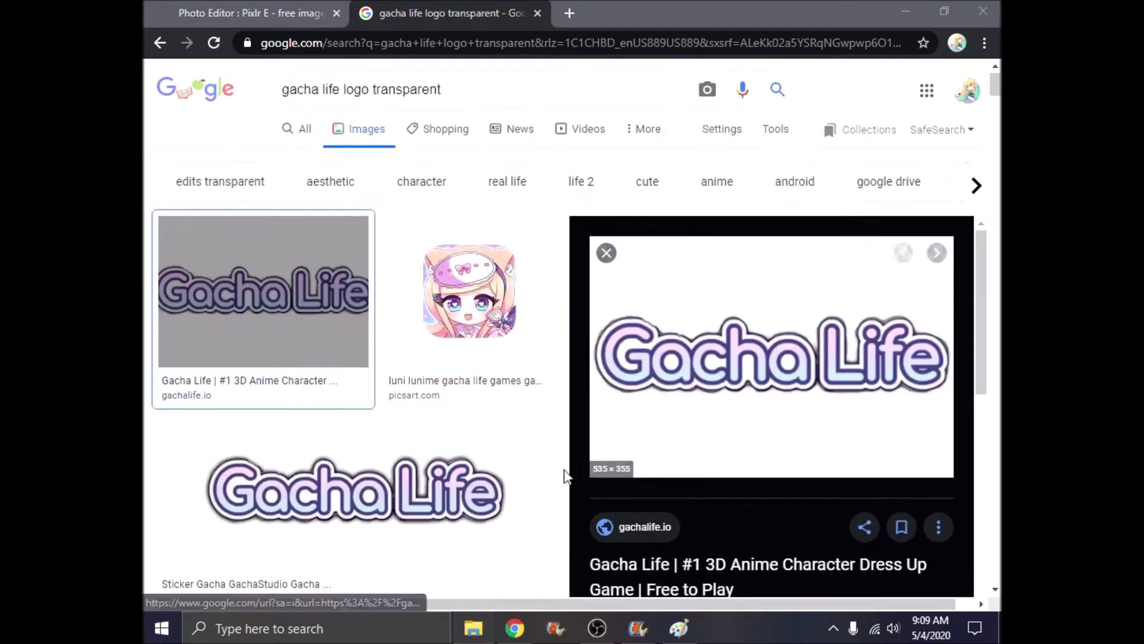
pyautogui.scroll(-3, 564, 475)
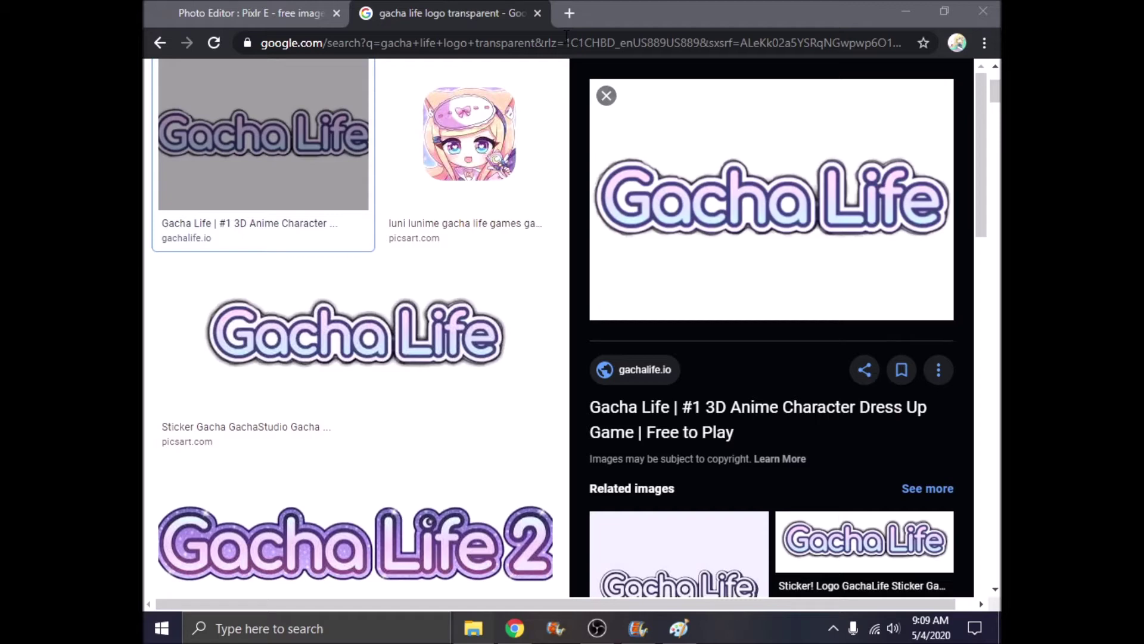
pyautogui.click(467, 8)
pyautogui.scroll(3, 596, 250)
pyautogui.scroll(-3, 701, 450)
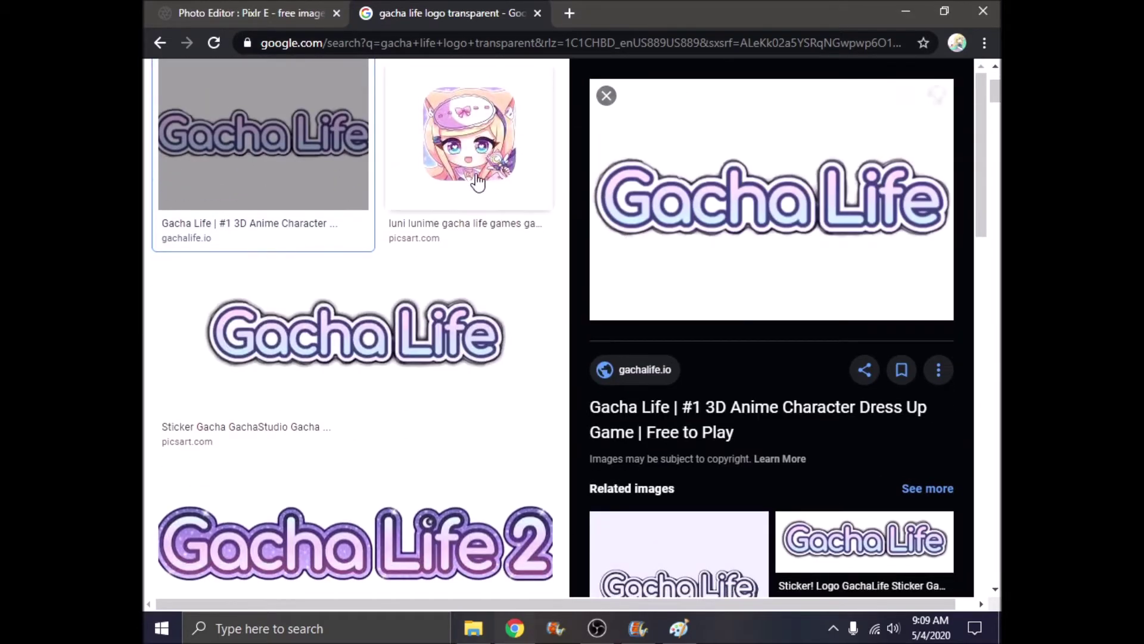
pyautogui.click(478, 182)
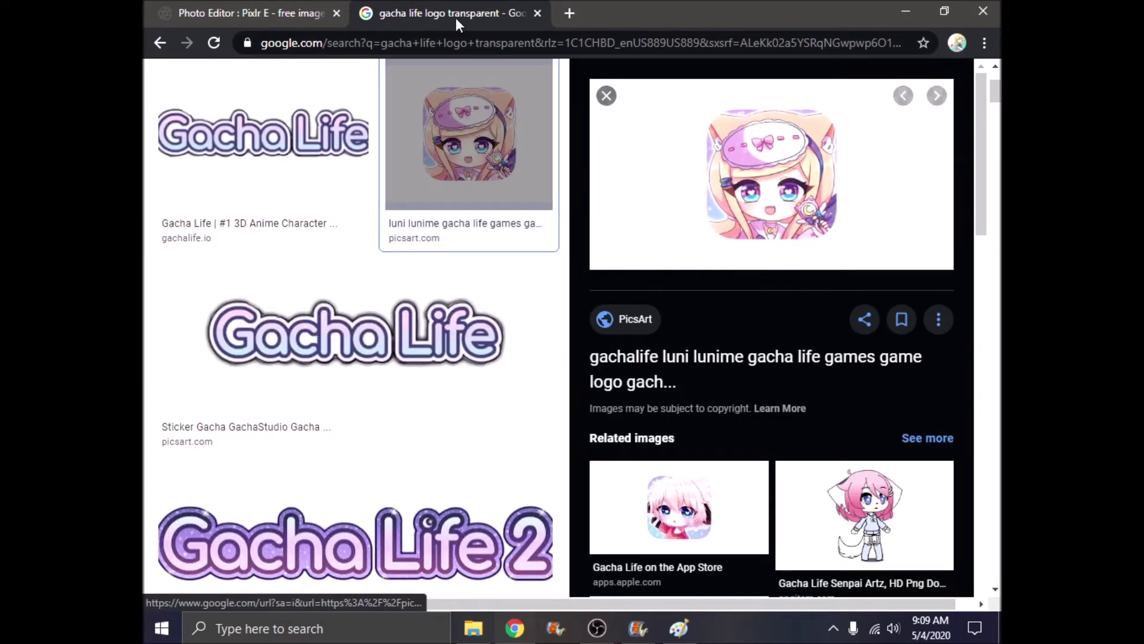
pyautogui.click(538, 12)
# Enlarge the Gacha Life logo to about 597 x 391 px and place it across the character's lower body, about 180 px left and 206 px top
pyautogui.click(555, 382)
pyautogui.moveTo(554, 381); pyautogui.dragTo(542, 442)
pyautogui.moveTo(626, 344); pyautogui.dragTo(664, 316)
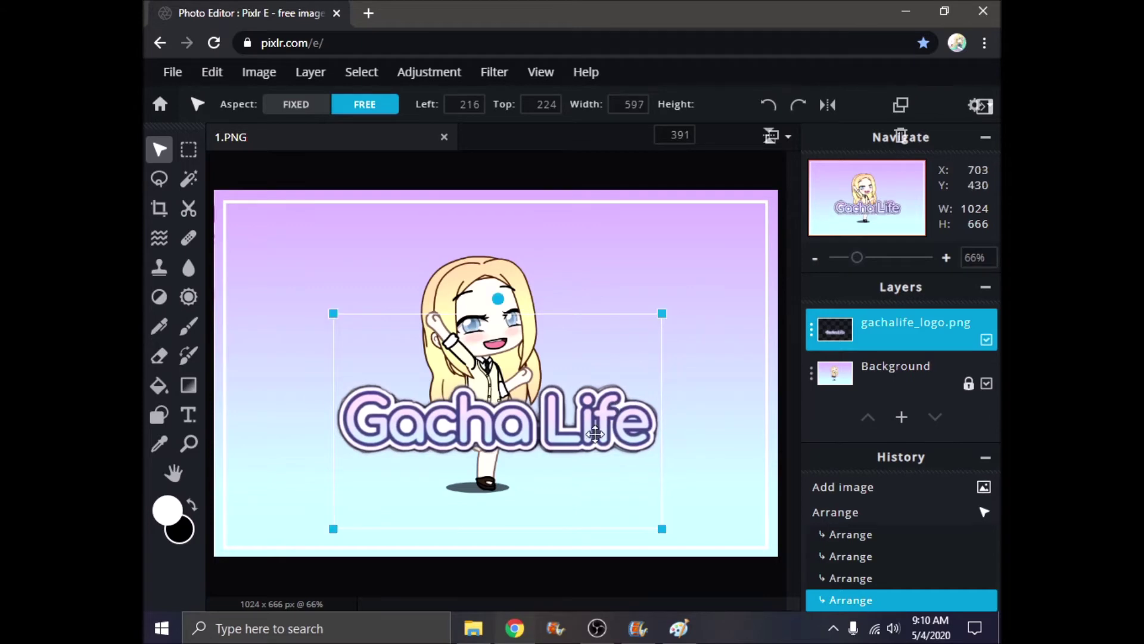
pyautogui.moveTo(575, 409)
pyautogui.mouseDown()
pyautogui.moveTo(569, 399)
pyautogui.moveTo(574, 416)
pyautogui.mouseUp()
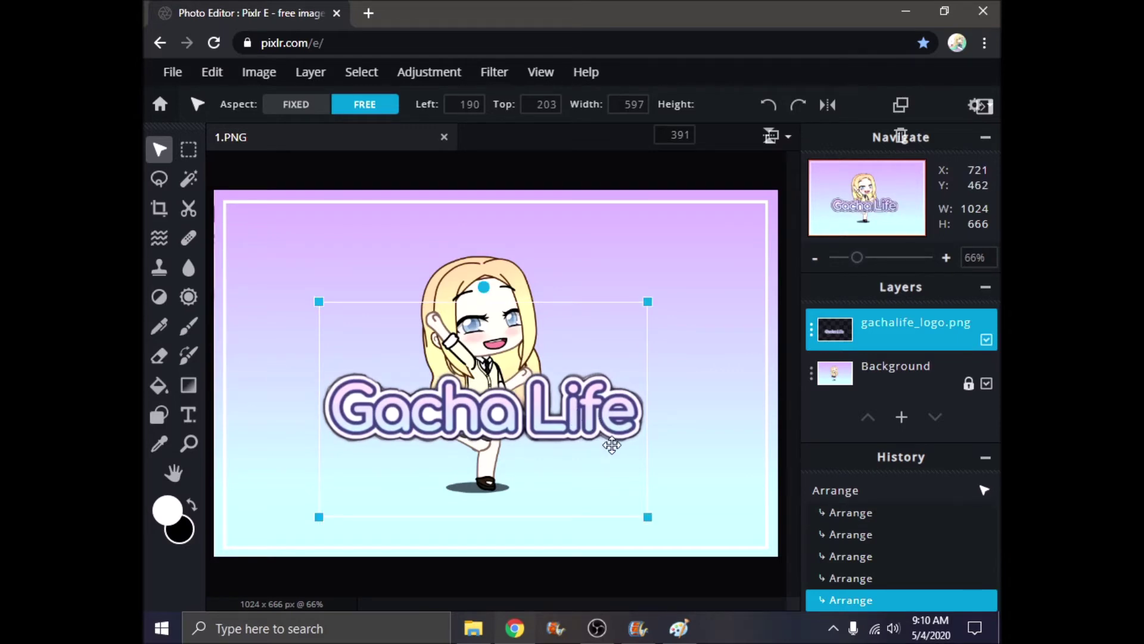
pyautogui.moveTo(571, 420); pyautogui.dragTo(588, 418)
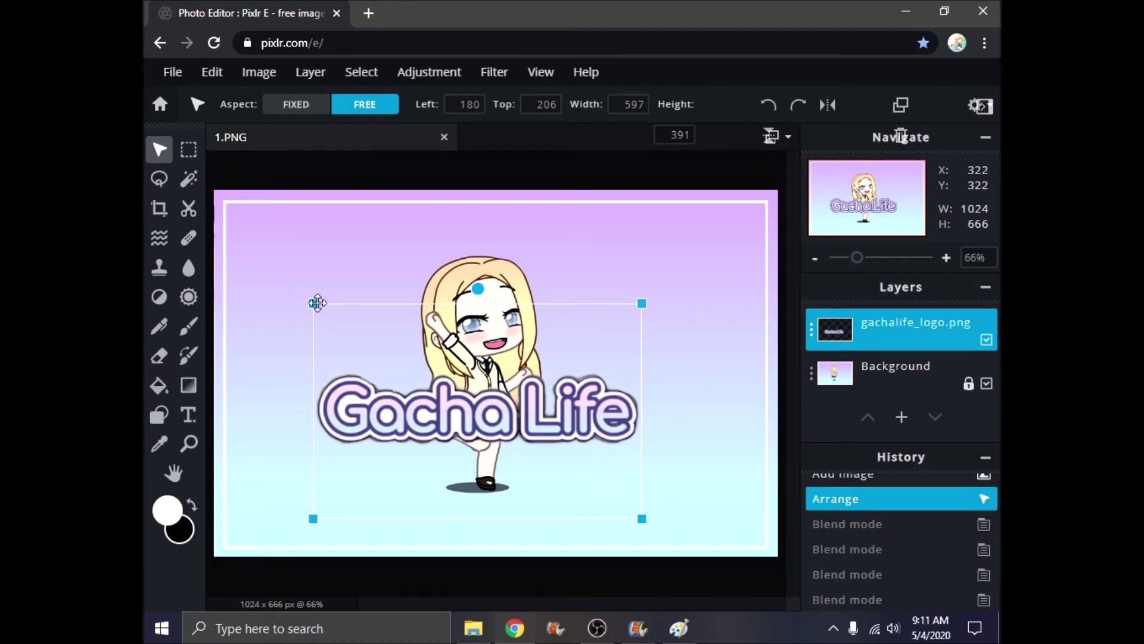
pyautogui.click(268, 77)
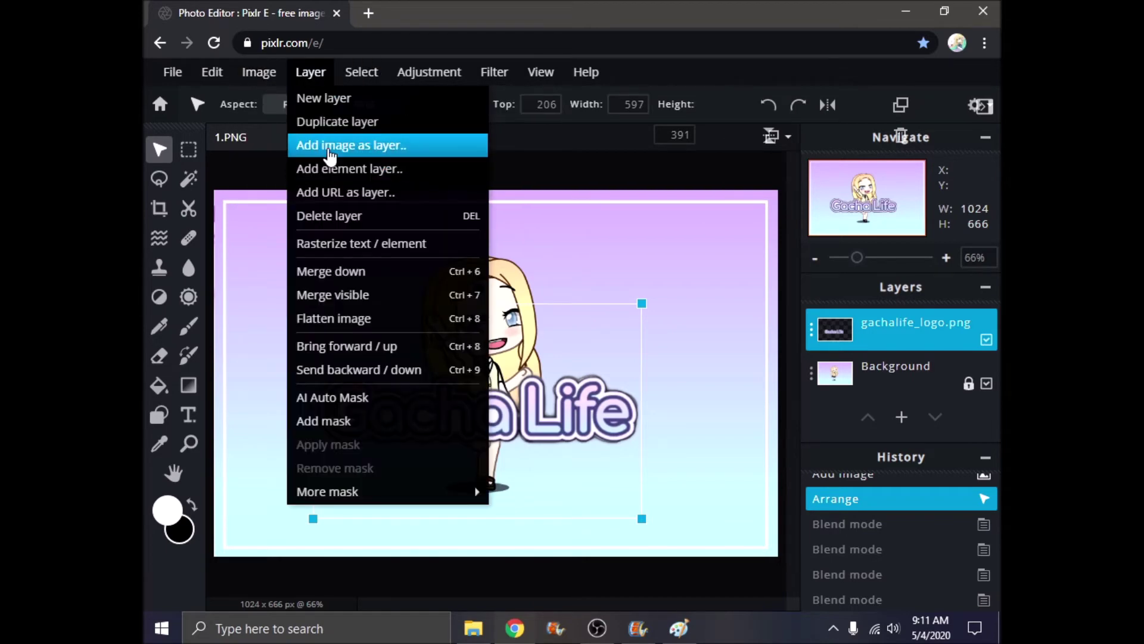
pyautogui.click(328, 146)
pyautogui.click(598, 167)
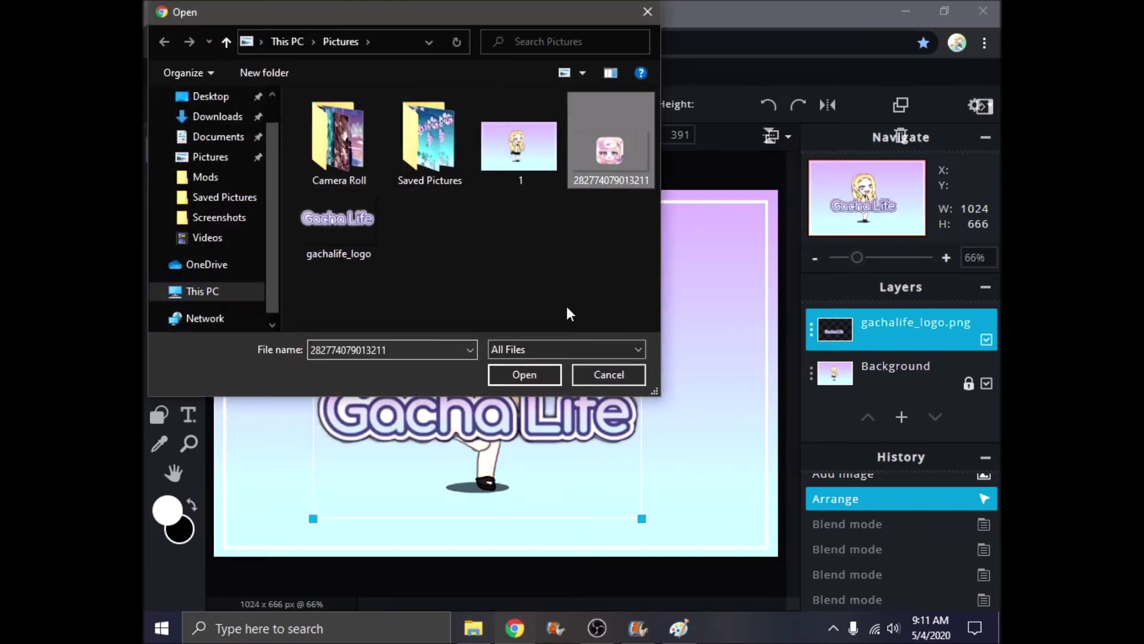
pyautogui.click(525, 375)
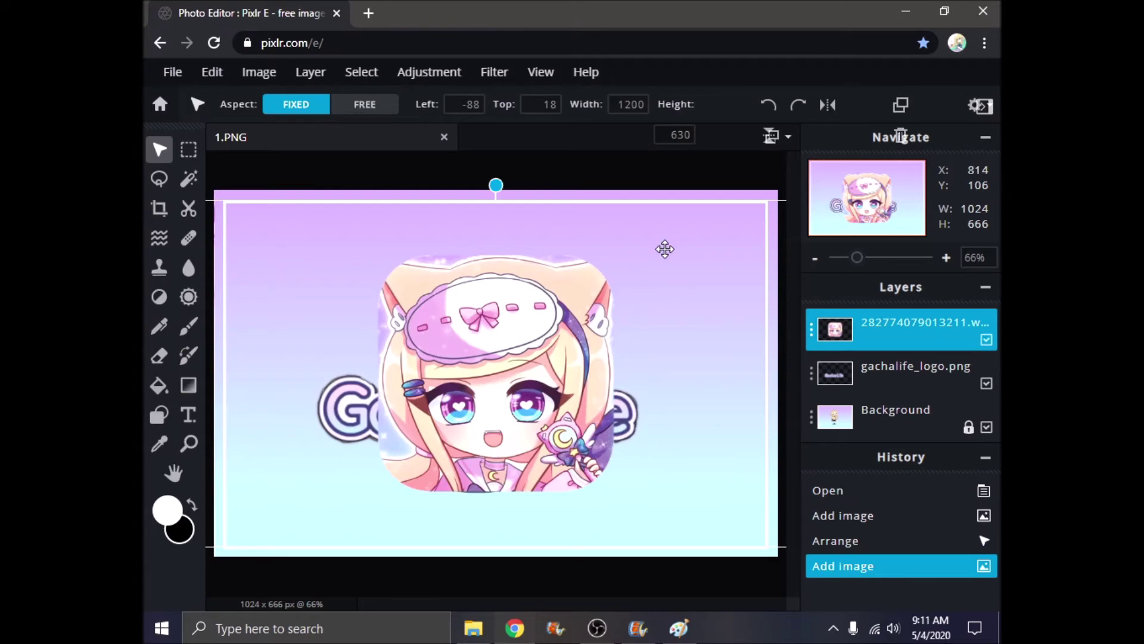
# Shrink the character icon layer to about 458 x 240 px, place it in the canvas's upper-right corner, and tilt it slightly counterclockwise
pyautogui.moveTo(572, 331); pyautogui.dragTo(506, 331)
pyautogui.moveTo(506, 332); pyautogui.dragTo(475, 348)
pyautogui.moveTo(732, 218); pyautogui.dragTo(471, 337)
pyautogui.moveTo(296, 474); pyautogui.dragTo(487, 427)
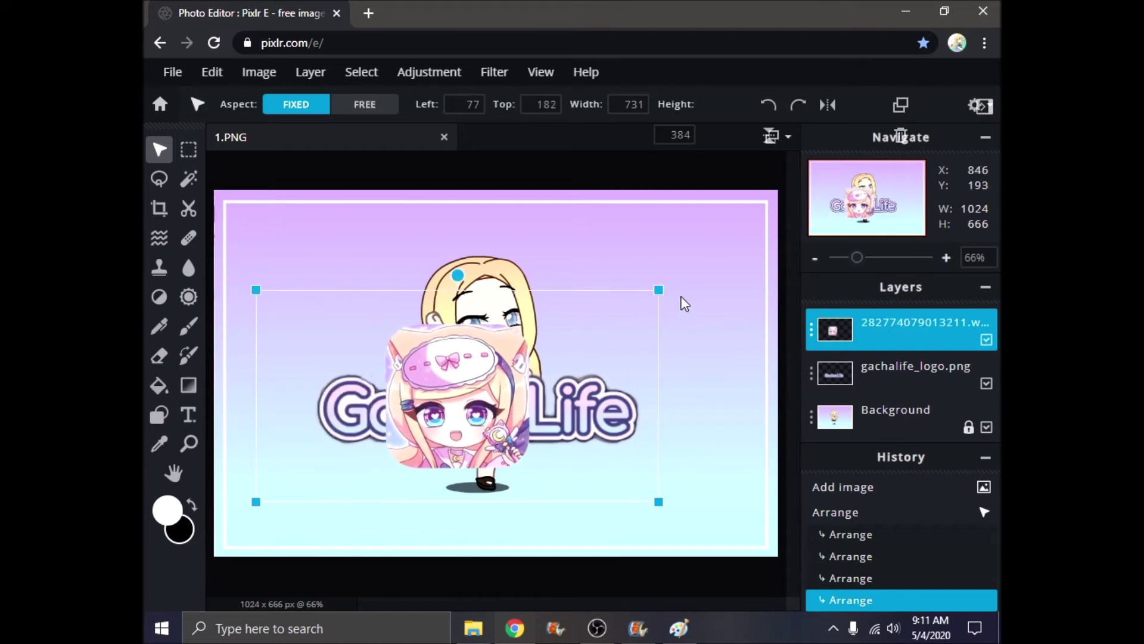
pyautogui.moveTo(659, 288); pyautogui.dragTo(509, 371)
pyautogui.moveTo(366, 438); pyautogui.dragTo(664, 266)
pyautogui.moveTo(681, 180)
pyautogui.mouseDown()
pyautogui.moveTo(653, 184)
pyautogui.moveTo(665, 185)
pyautogui.mouseUp()
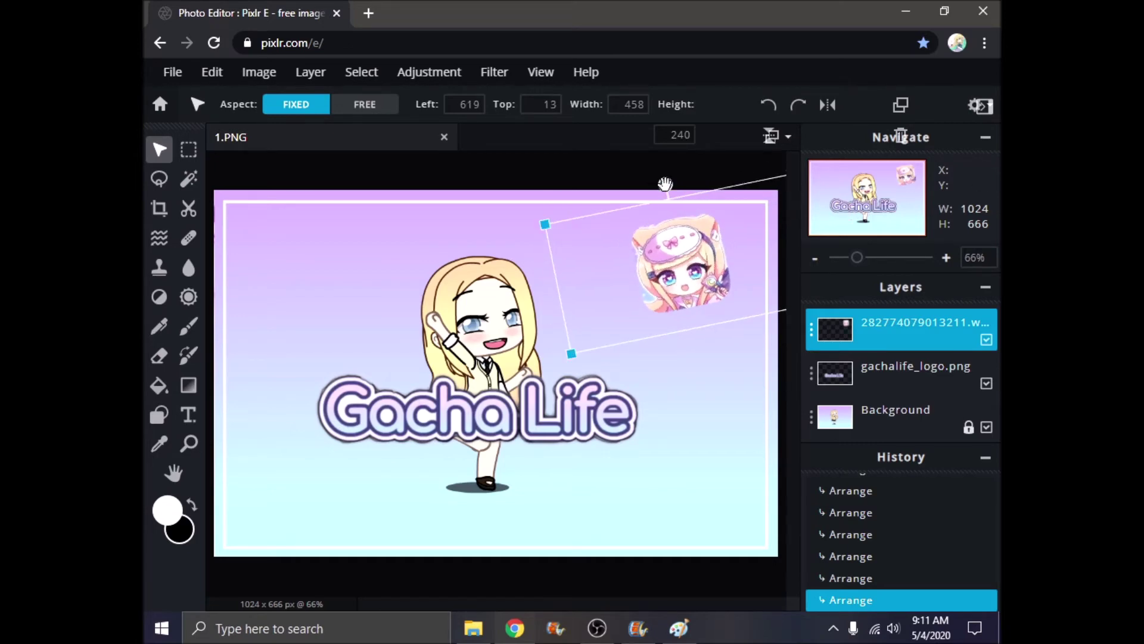
pyautogui.click(663, 429)
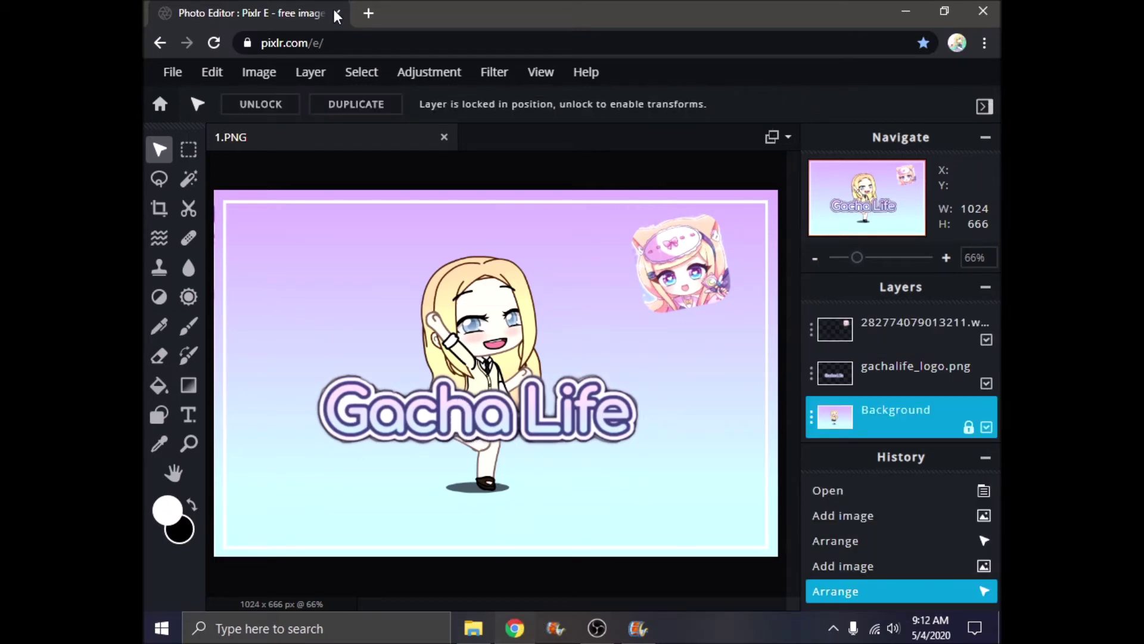
# Search Google for "gacha life font" in a new browser tab
pyautogui.click(368, 13)
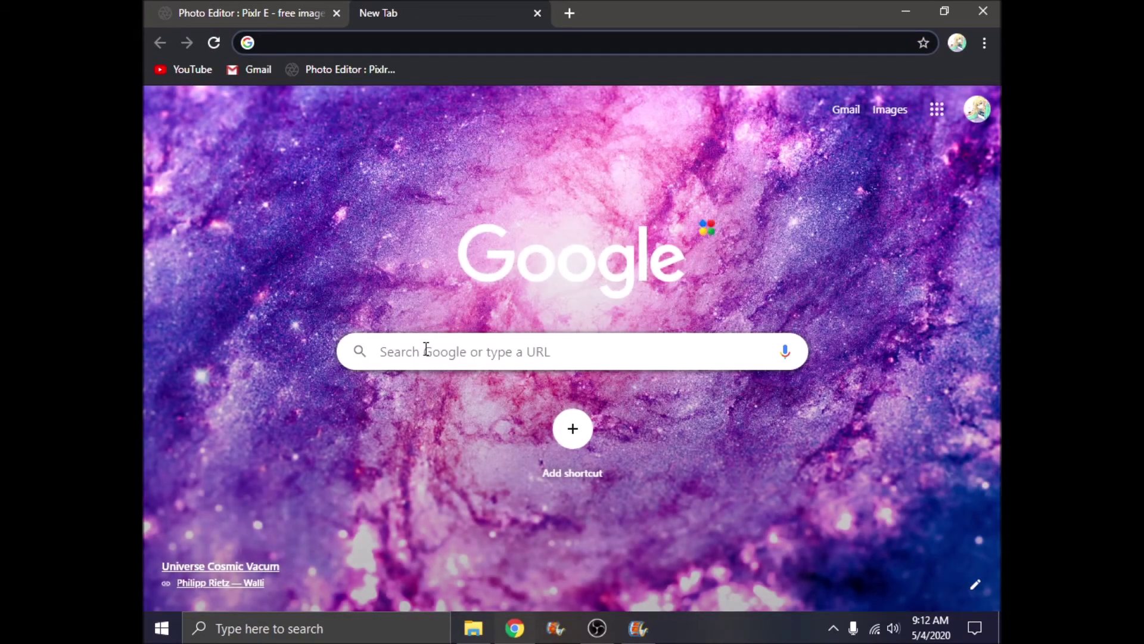
pyautogui.click(426, 350)
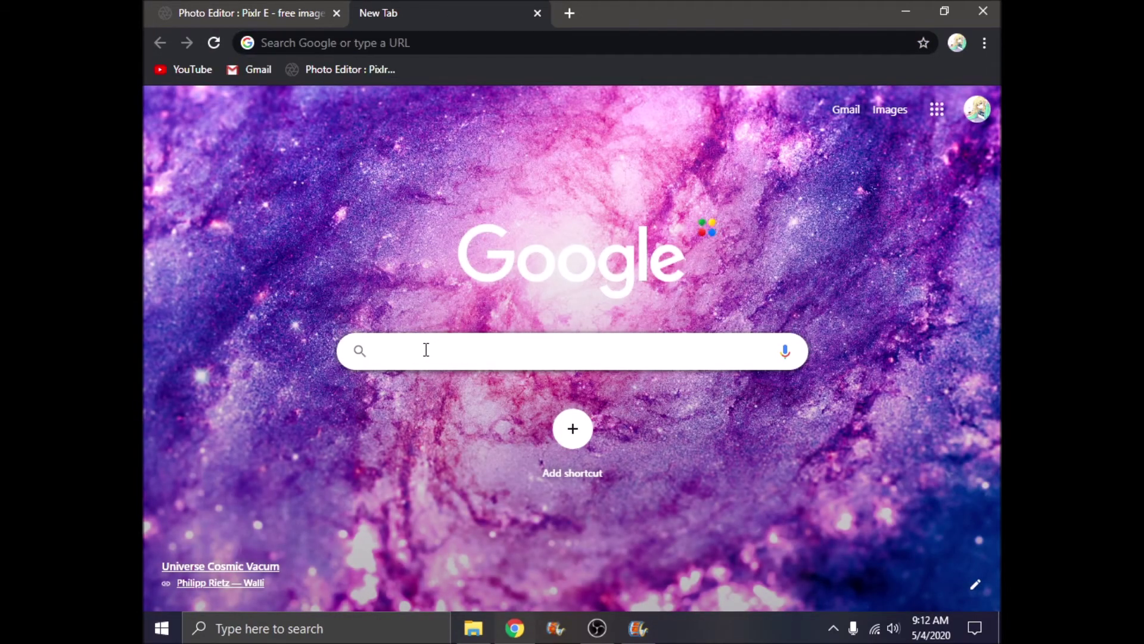
pyautogui.write('gacha life ')
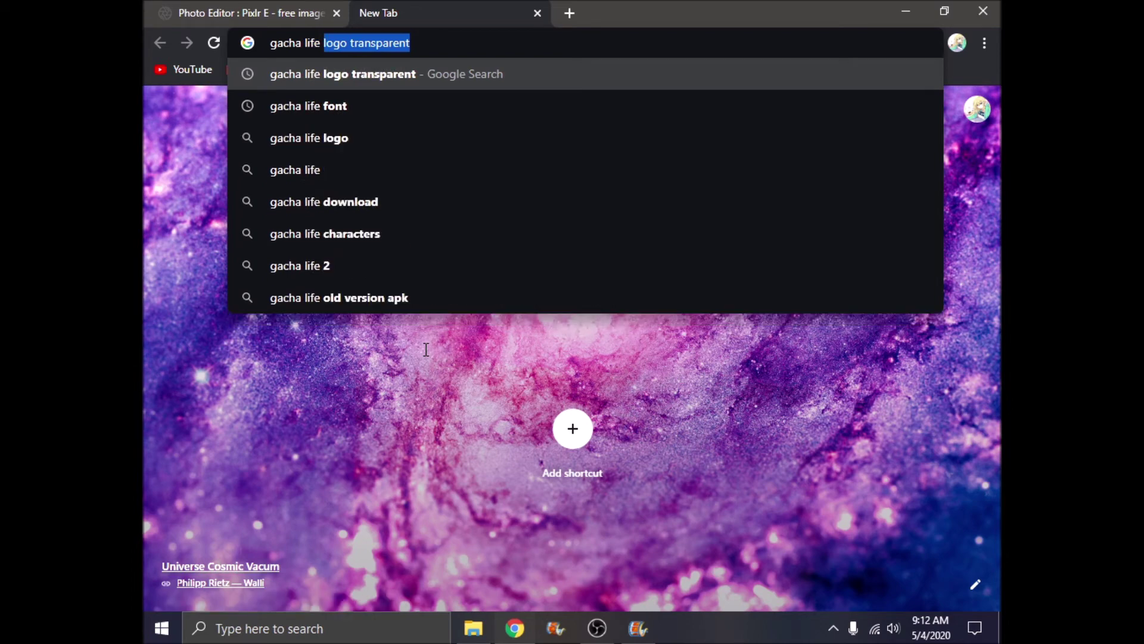
pyautogui.write('font')
pyautogui.press('Return')
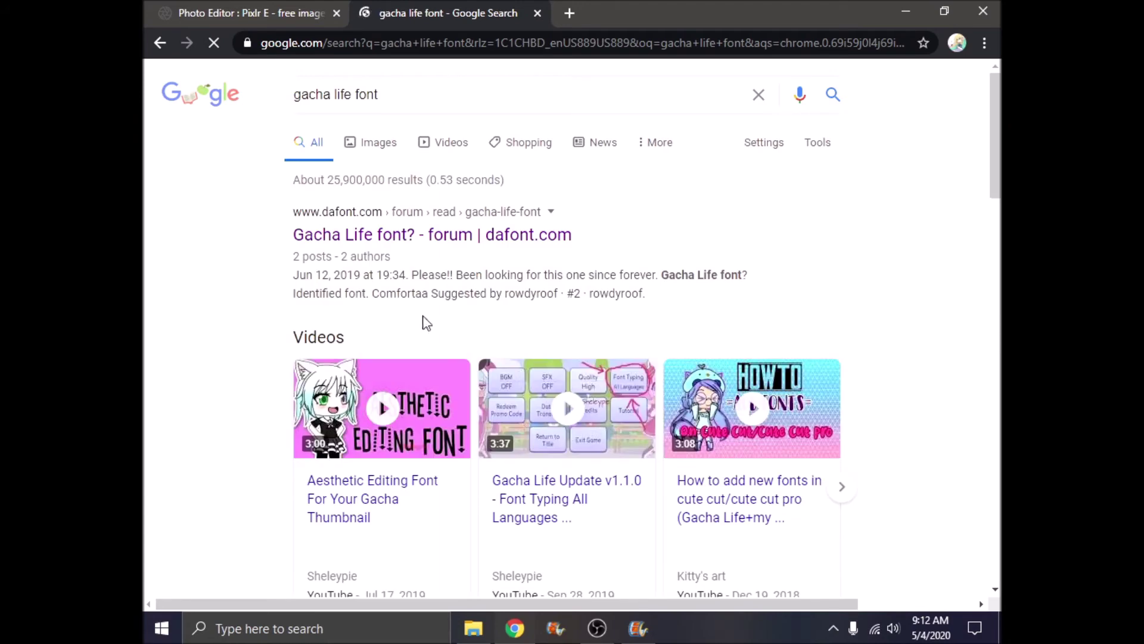
# Open the dafont.com forum thread about the Gacha Life font and follow its identified font to the Comfortaa page
pyautogui.click(400, 234)
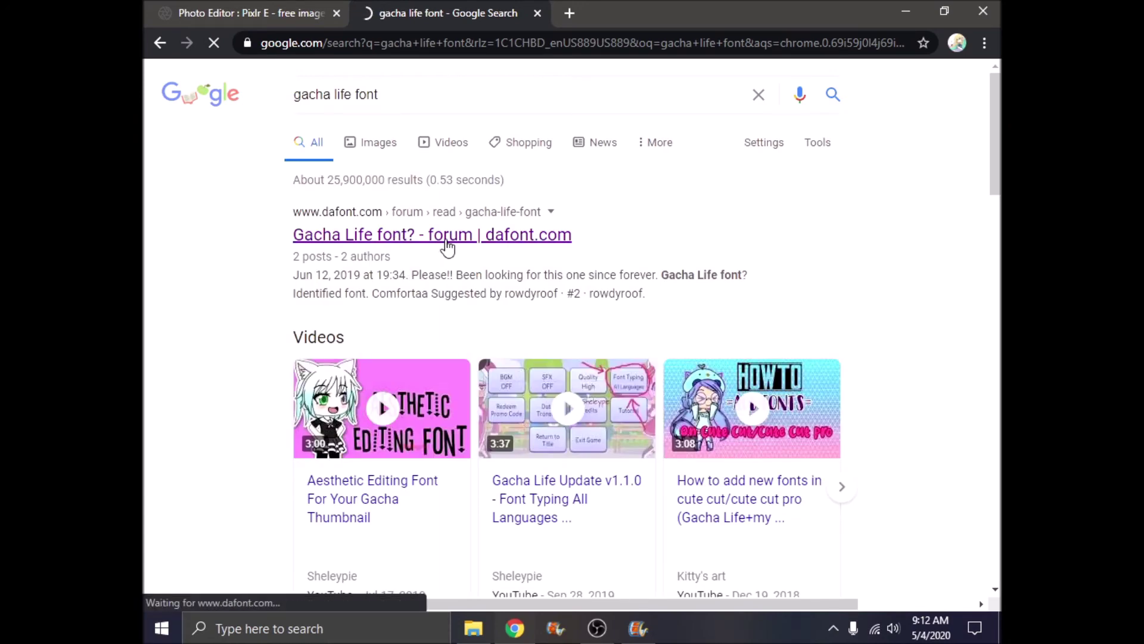
pyautogui.scroll(-8, 485, 345)
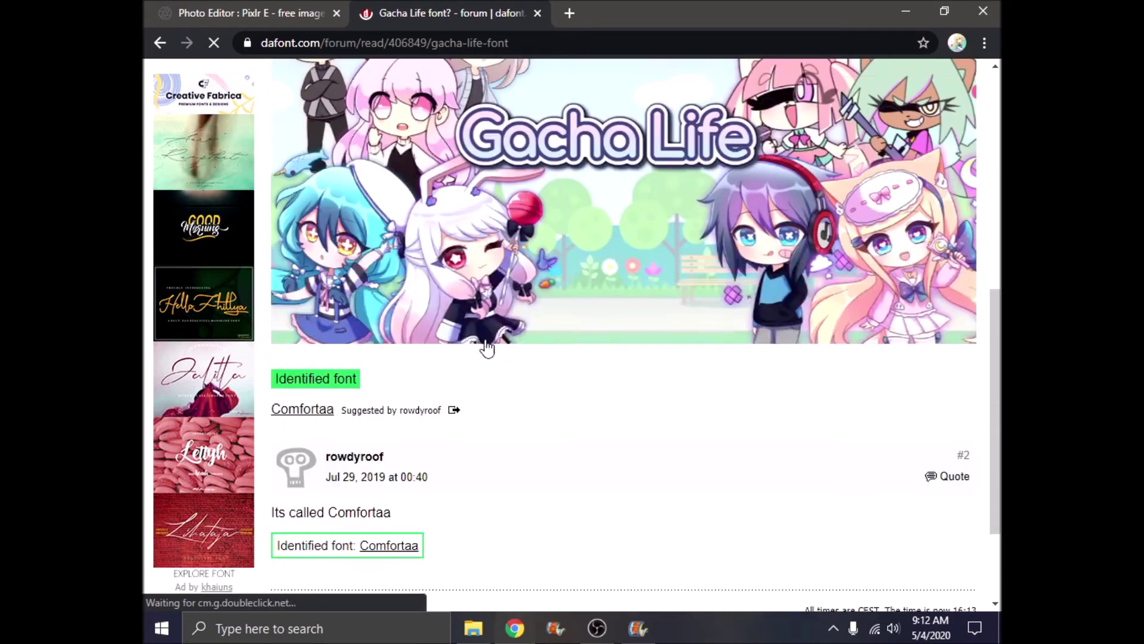
pyautogui.scroll(-2, 486, 347)
pyautogui.click(381, 444)
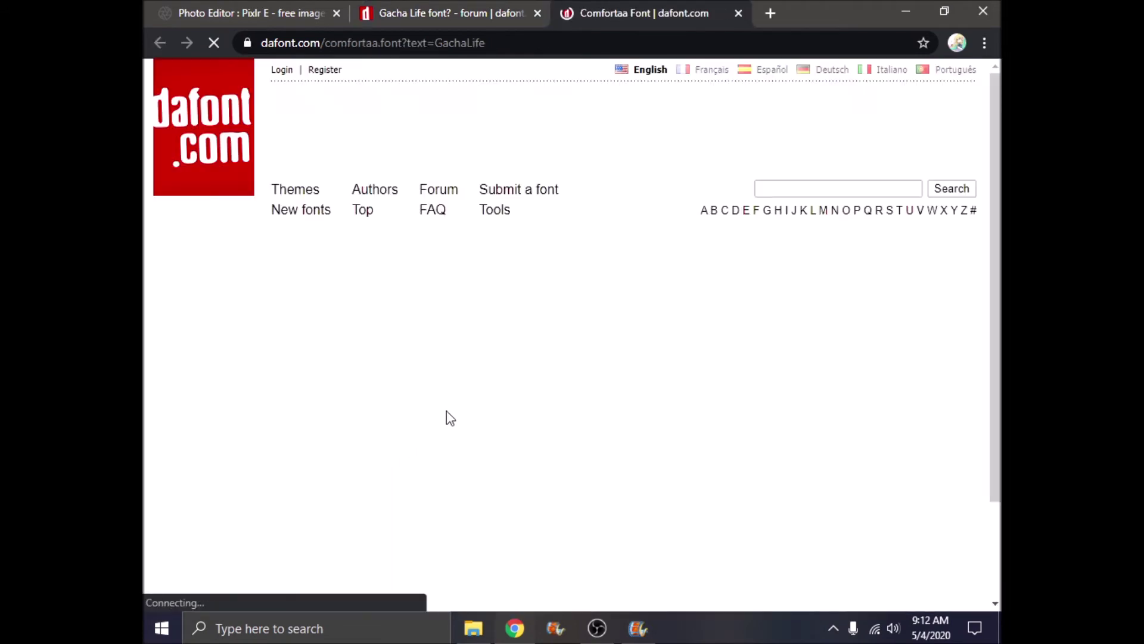
pyautogui.scroll(-1, 429, 365)
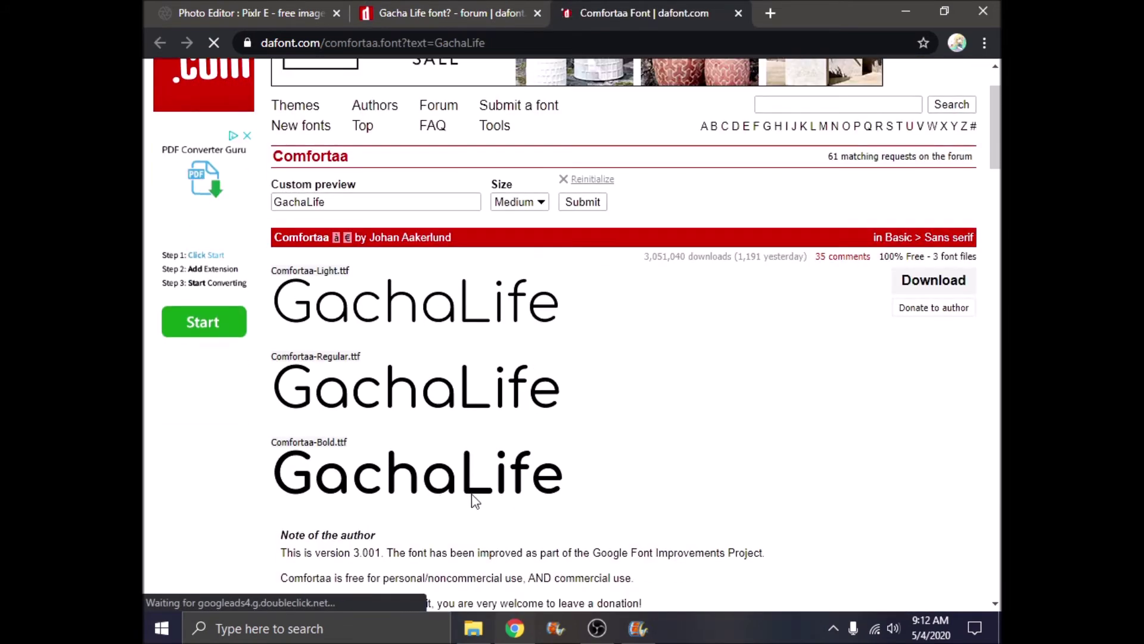
# Download and open comfortaa.zip, and close both dafont tabs to return to the photo editor
pyautogui.click(930, 285)
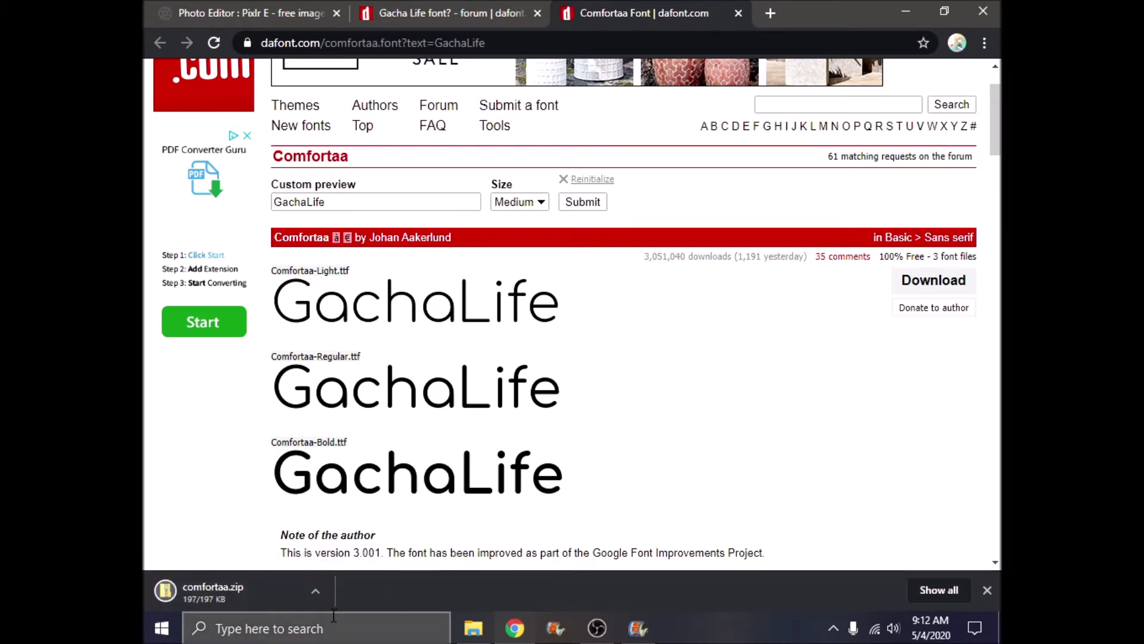
pyautogui.click(270, 591)
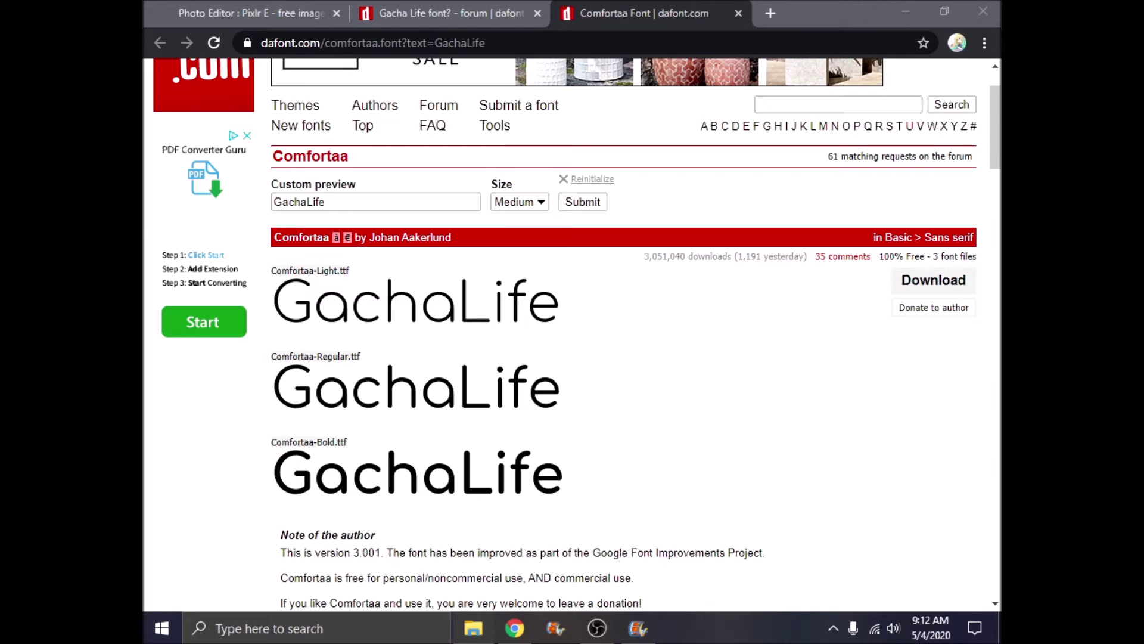
pyautogui.click(538, 13)
pyautogui.click(538, 12)
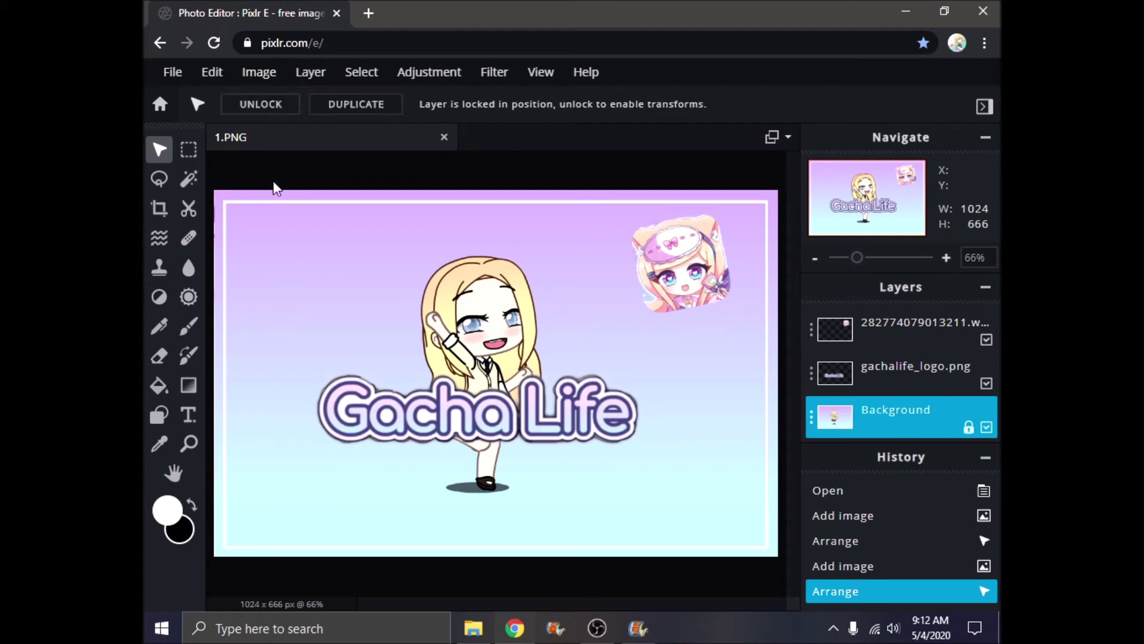
# Add a new text layer to the 1.PNG image with the Text tool
pyautogui.click(189, 414)
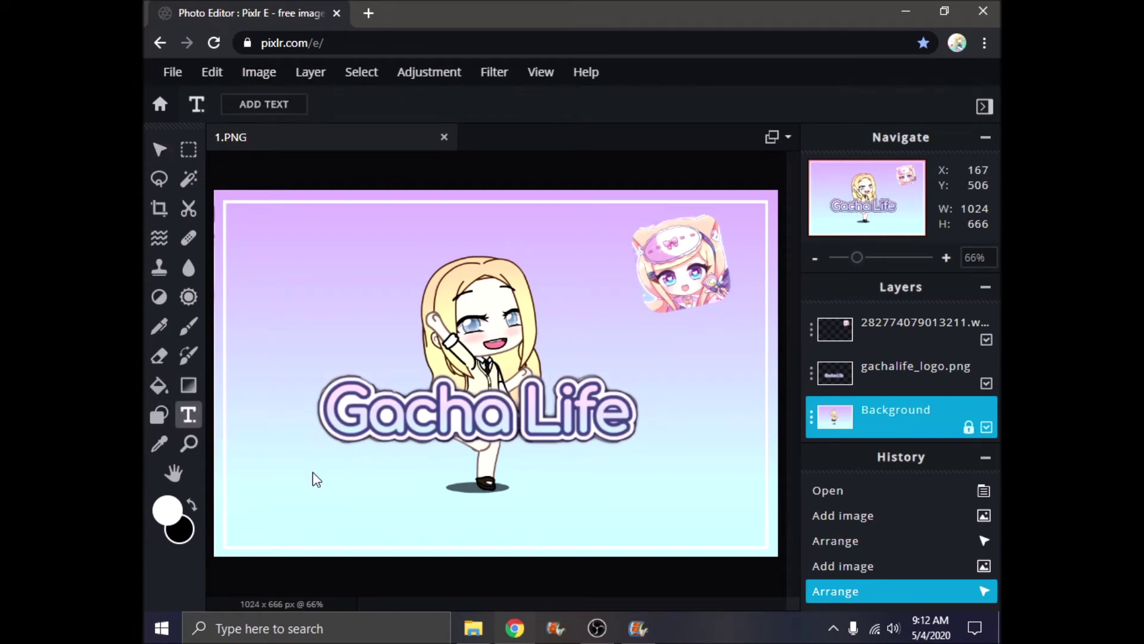
pyautogui.click(327, 480)
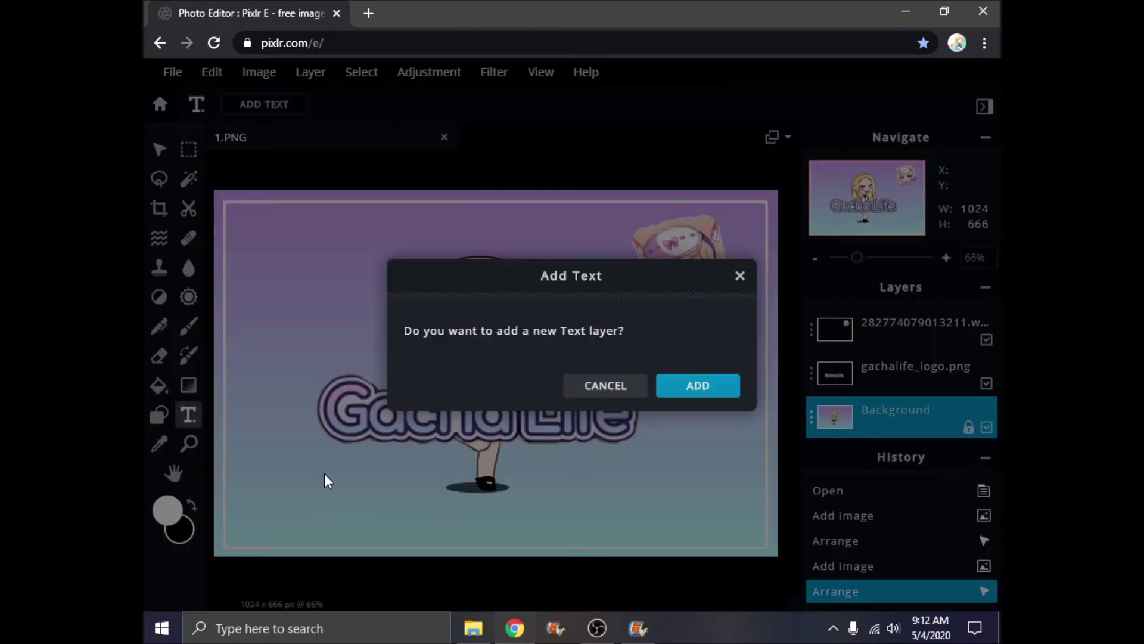
pyautogui.click(697, 386)
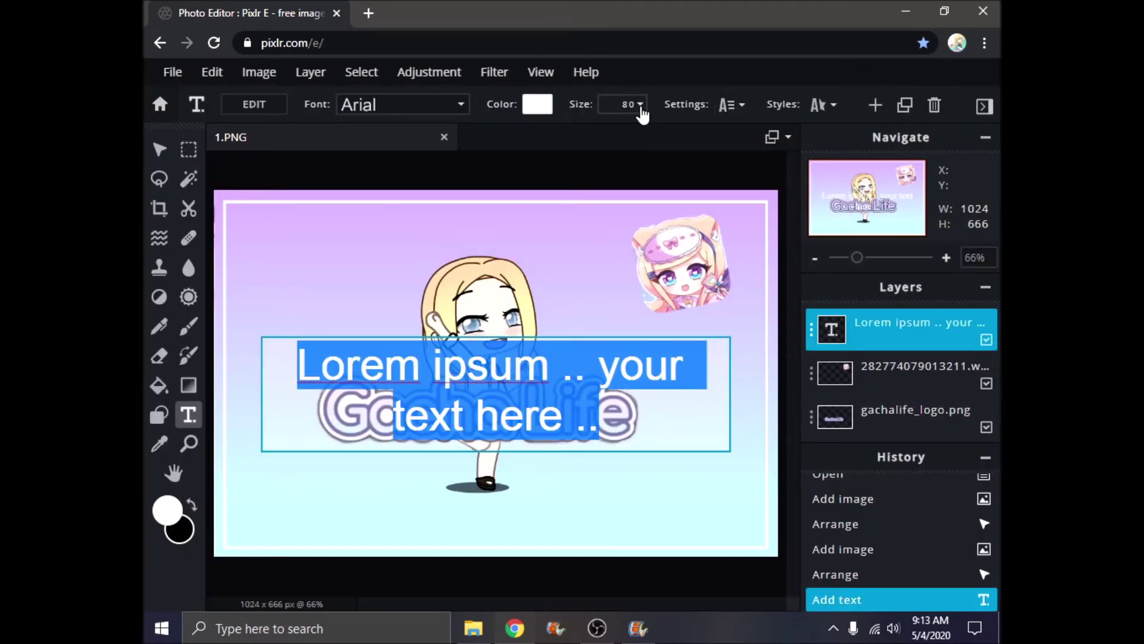
# Try to add the downloaded font file from the Downloads folder as a local font
pyautogui.click(461, 105)
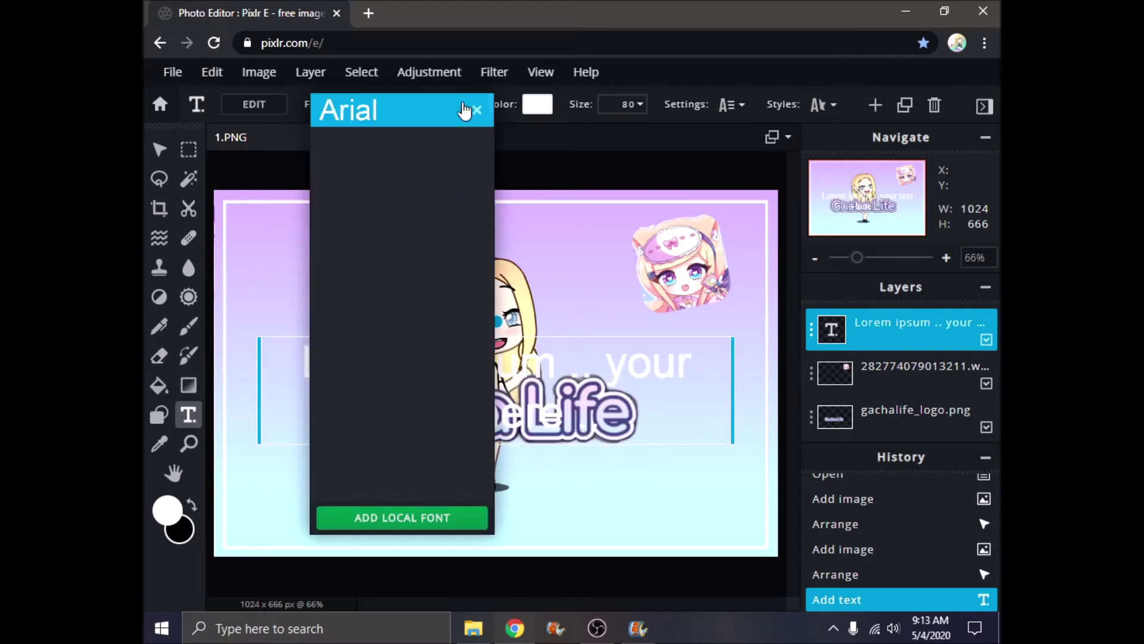
pyautogui.click(402, 517)
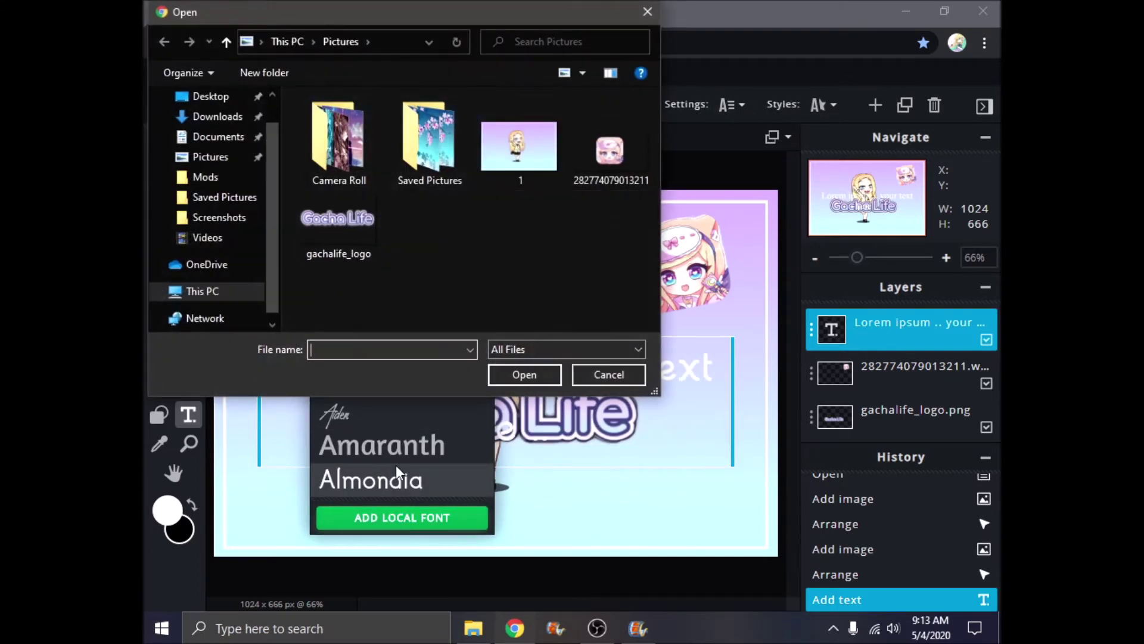
pyautogui.click(217, 116)
pyautogui.click(342, 148)
pyautogui.click(526, 375)
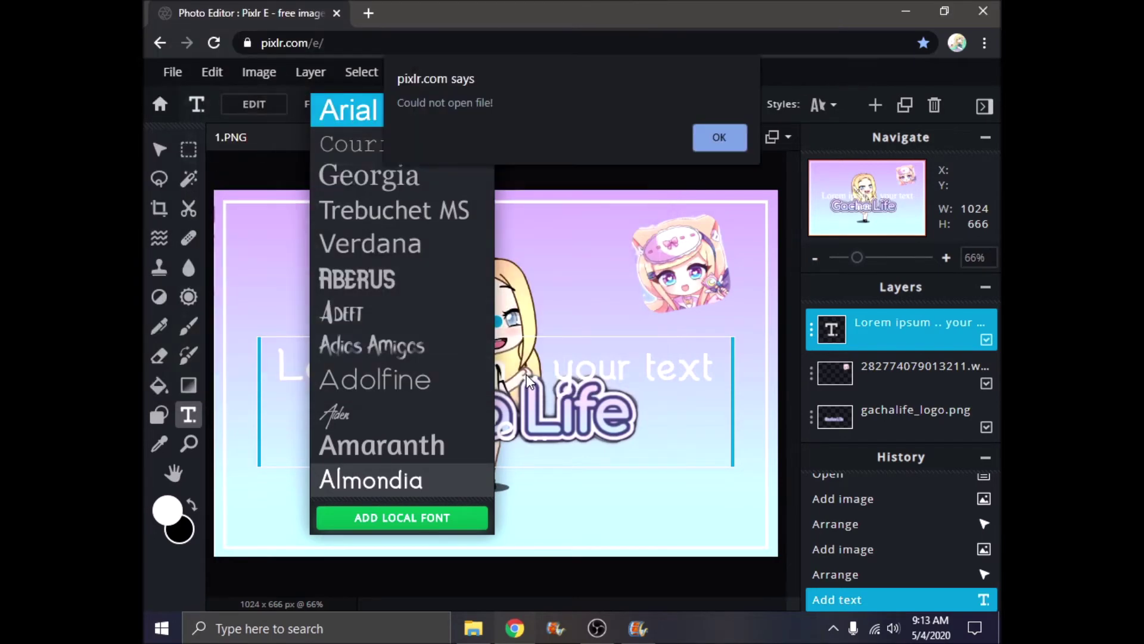
pyautogui.click(715, 137)
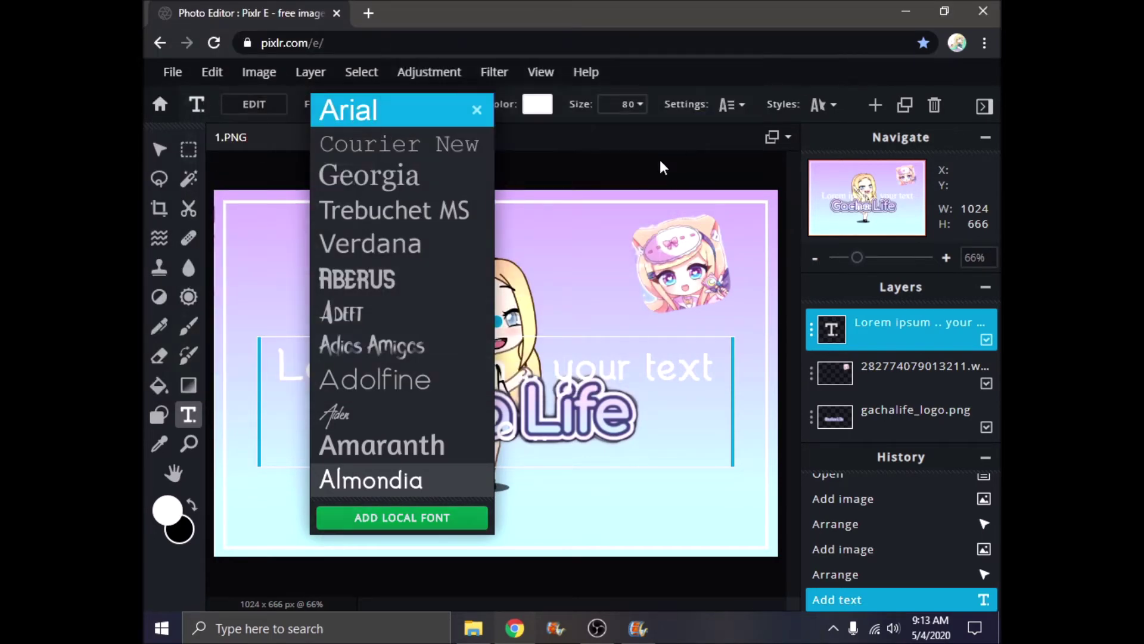
# Extract the comfortaa archive in the Downloads folder, and load its Comfortaa-Bold file as the text layer's font
pyautogui.click(475, 634)
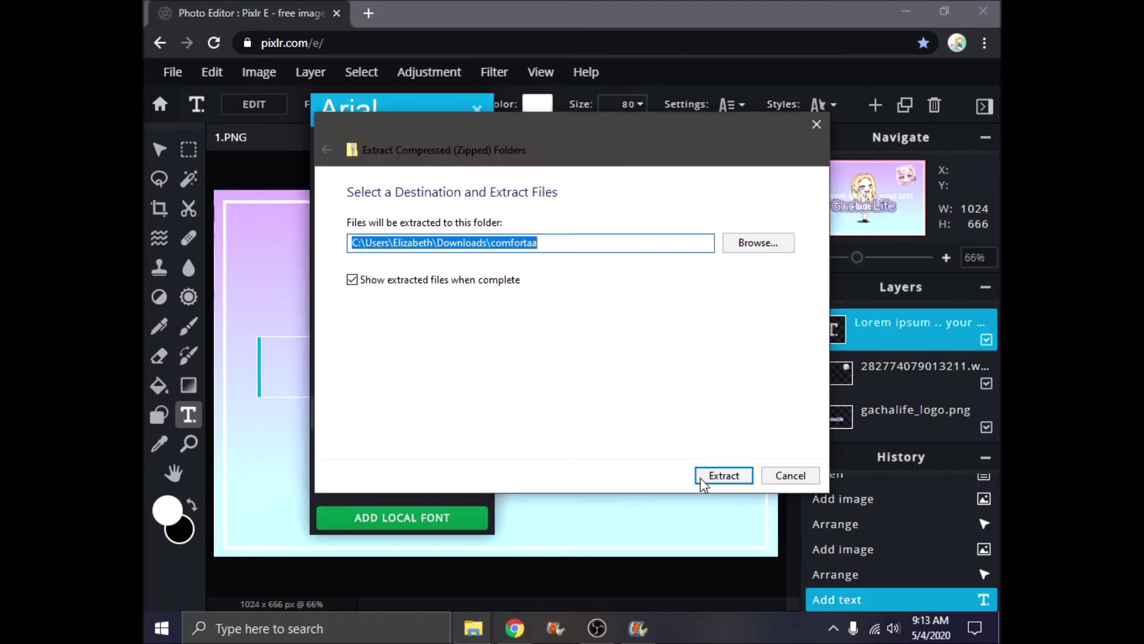
pyautogui.click(702, 480)
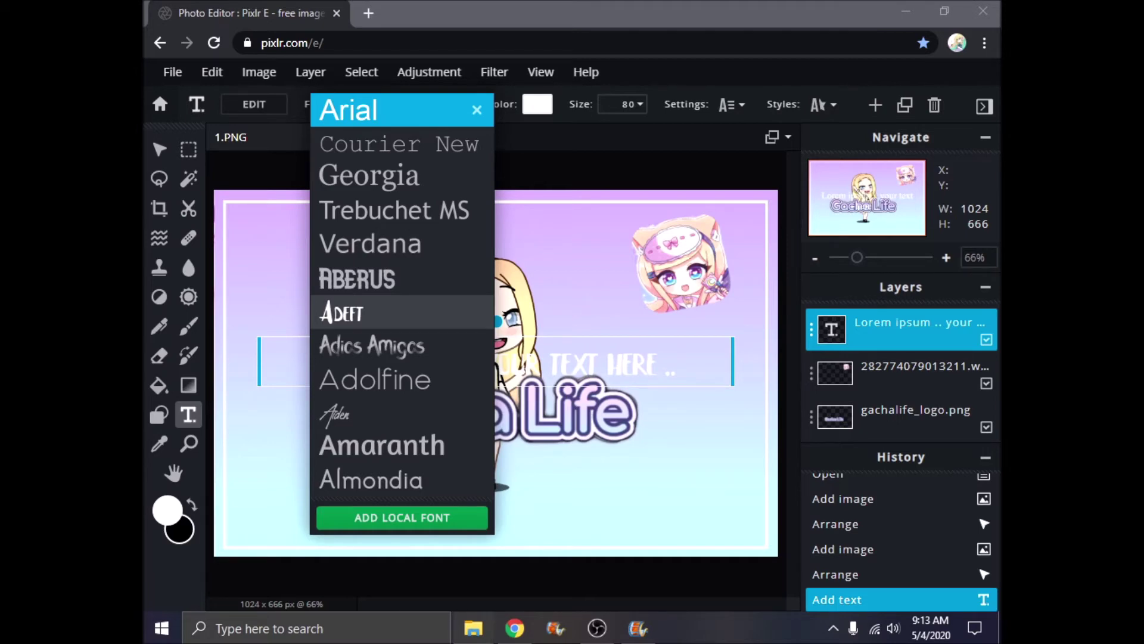
pyautogui.click(408, 520)
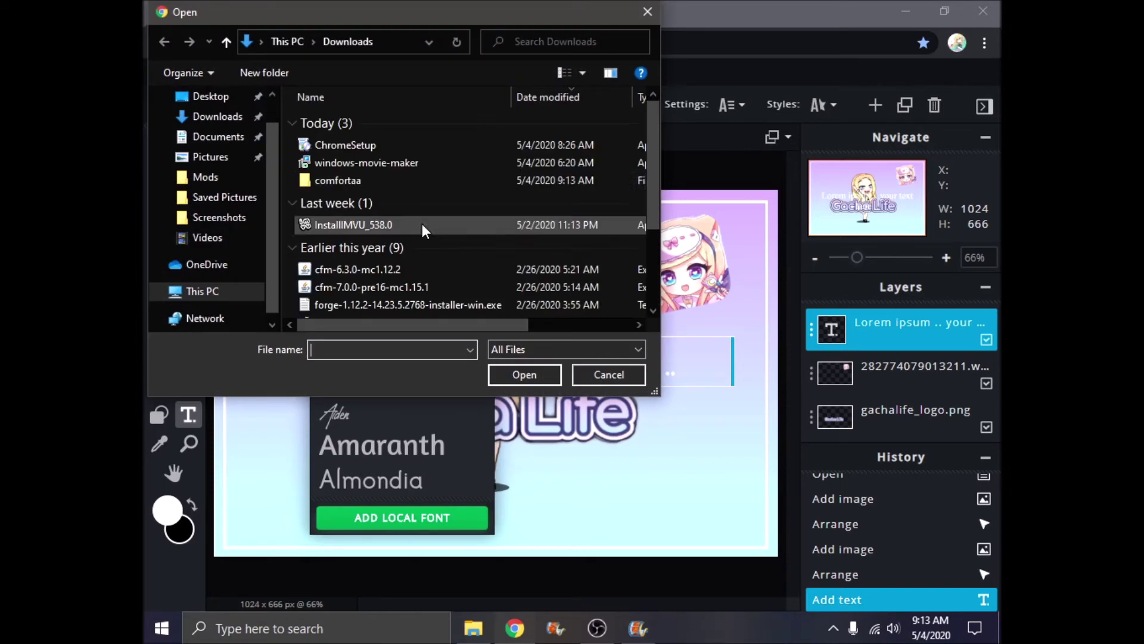
pyautogui.click(328, 181)
pyautogui.click(536, 374)
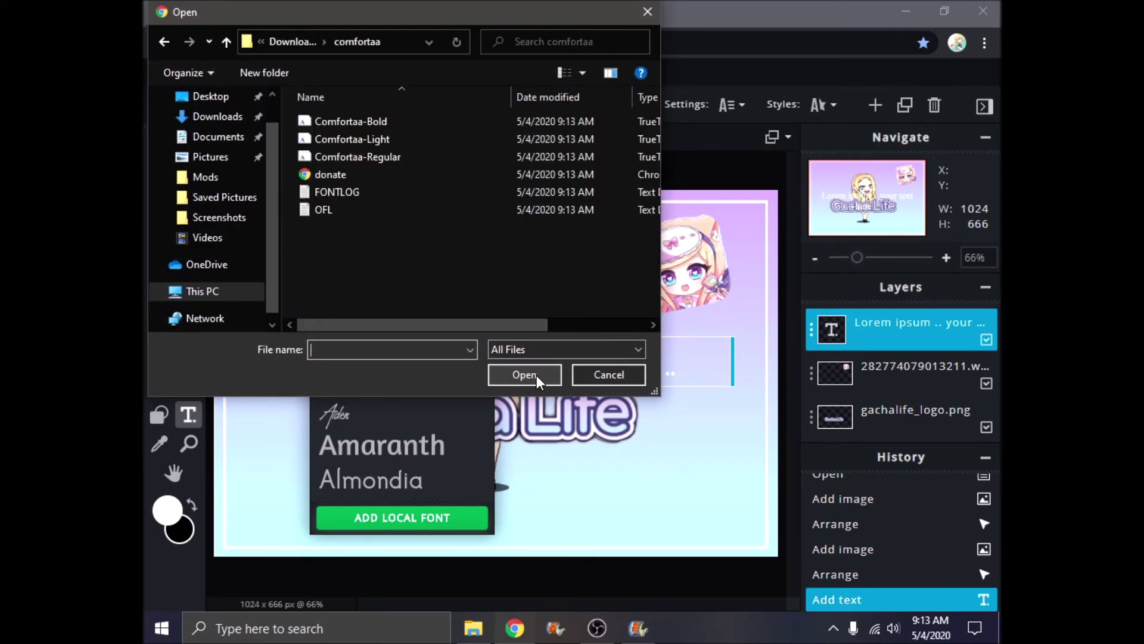
pyautogui.click(387, 123)
pyautogui.click(535, 372)
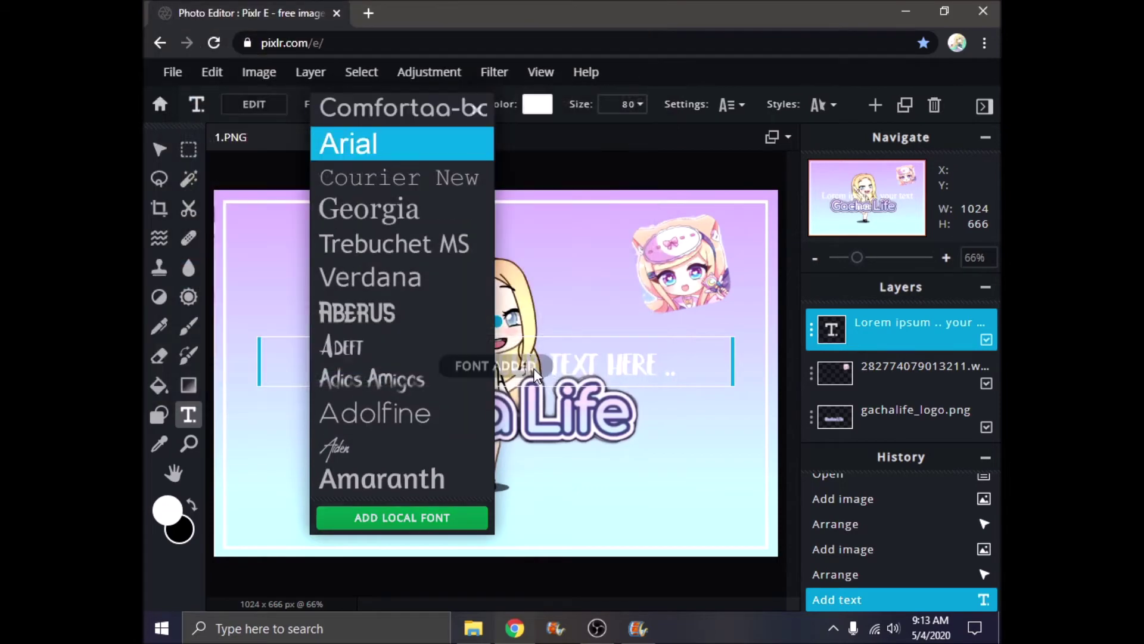
pyautogui.click(403, 110)
# Move the slightly narrowed text box down to the Gacha Life logo's lower edge and set its font size to 65
pyautogui.moveTo(495, 382); pyautogui.dragTo(496, 471)
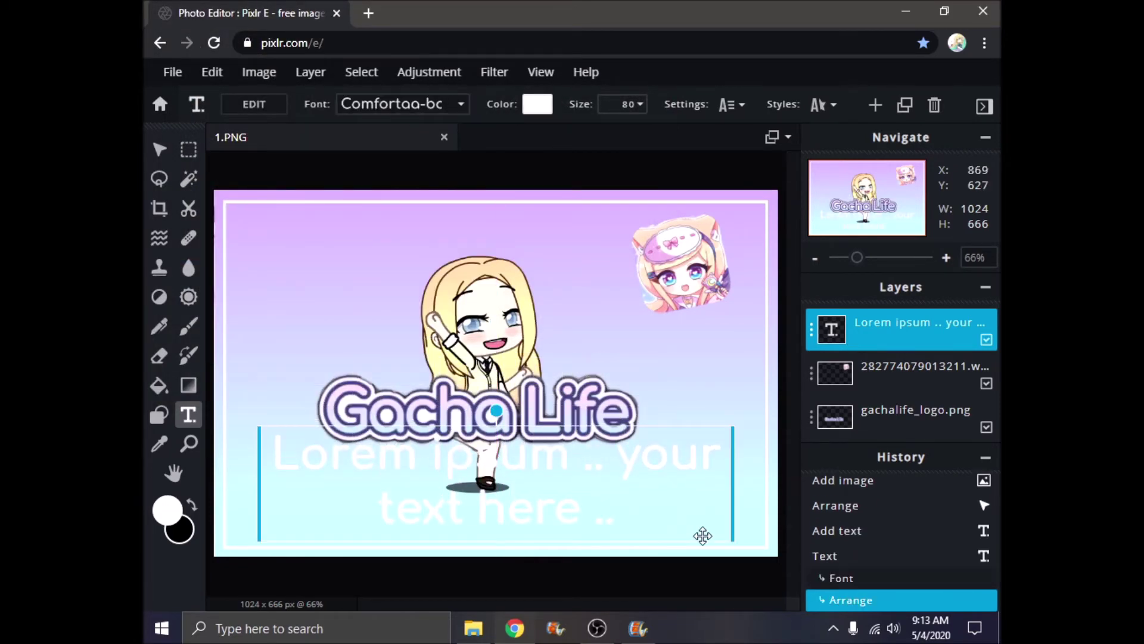
pyautogui.moveTo(728, 539); pyautogui.dragTo(704, 532)
pyautogui.click(641, 106)
pyautogui.moveTo(513, 132)
pyautogui.mouseDown()
pyautogui.moveTo(500, 134)
pyautogui.moveTo(519, 142)
pyautogui.moveTo(511, 149)
pyautogui.mouseUp()
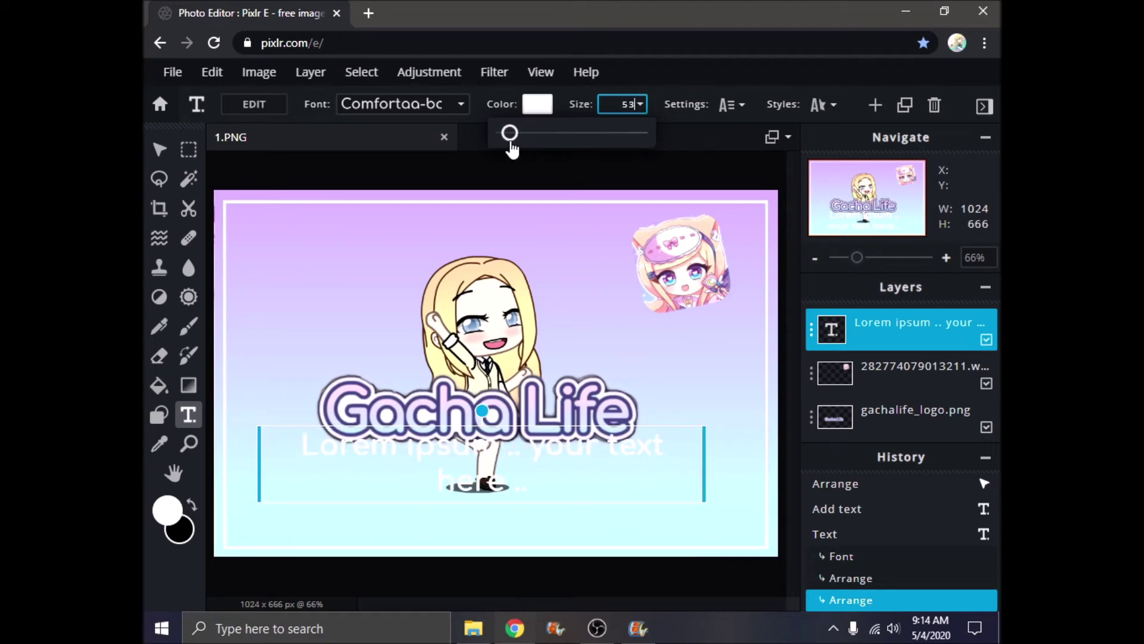
pyautogui.moveTo(511, 148); pyautogui.dragTo(513, 146)
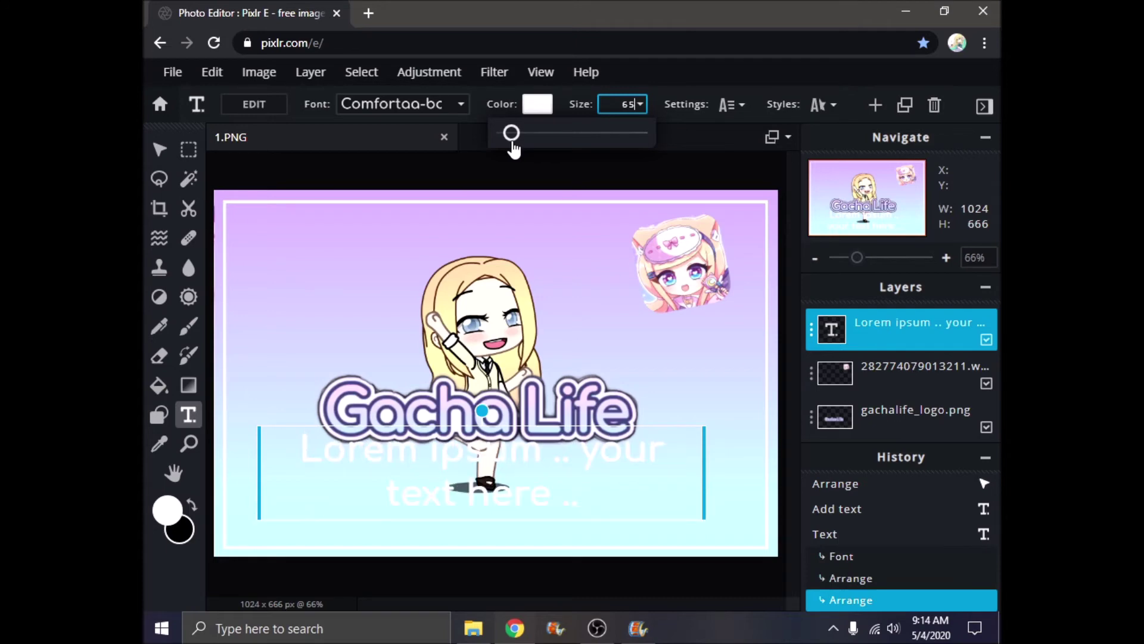
# Replace the placeholder text with "Download Tutorial For PC"
pyautogui.rightClick(584, 476)
pyautogui.click(596, 481)
pyautogui.click(598, 490)
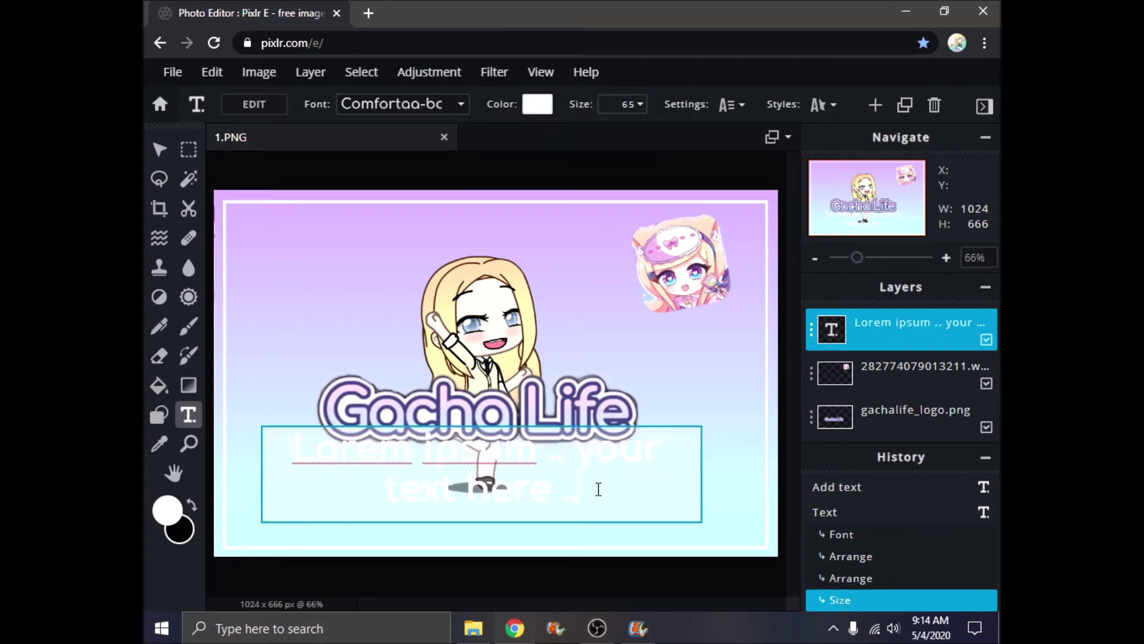
pyautogui.press('BackSpace')
pyautogui.press('BackSpace')
pyautogui.press('BackSpace')
pyautogui.press('BackSpace')
pyautogui.press('BackSpace')
pyautogui.press('BackSpace')
pyautogui.press('BackSpace')
pyautogui.press('BackSpace')
pyautogui.press('BackSpace')
pyautogui.press('BackSpace')
pyautogui.press('BackSpace')
pyautogui.press('BackSpace')
pyautogui.press('BackSpace')
pyautogui.press('BackSpace')
pyautogui.press('BackSpace')
pyautogui.press('BackSpace')
pyautogui.press('BackSpace')
pyautogui.press('BackSpace')
pyautogui.press('BackSpace')
pyautogui.press('BackSpace')
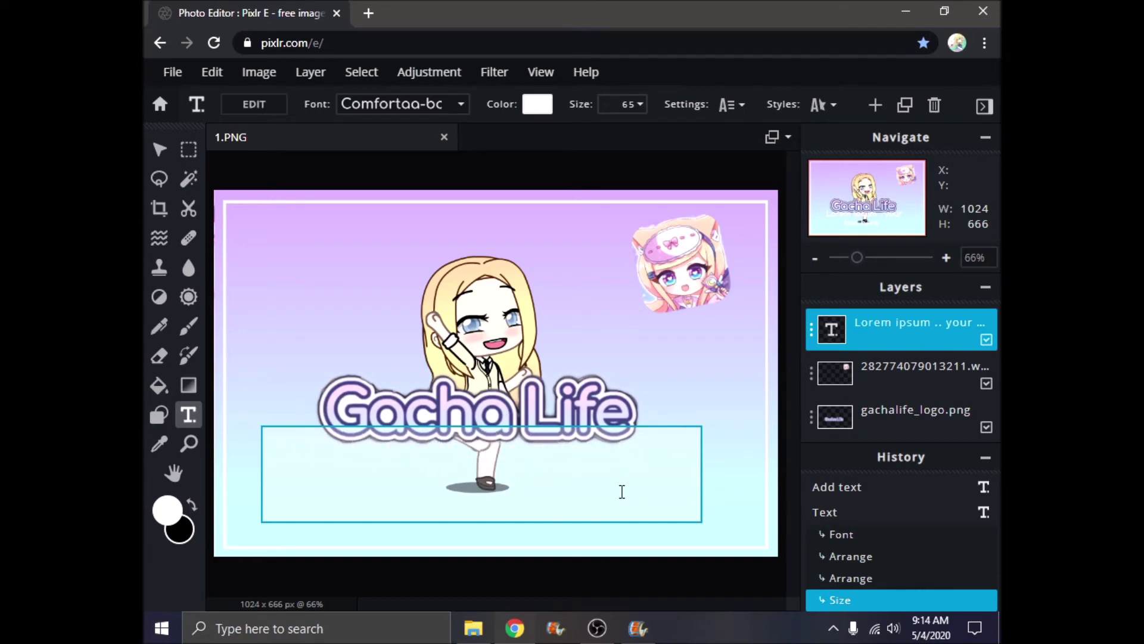
pyautogui.write('Download tutorial for PC')
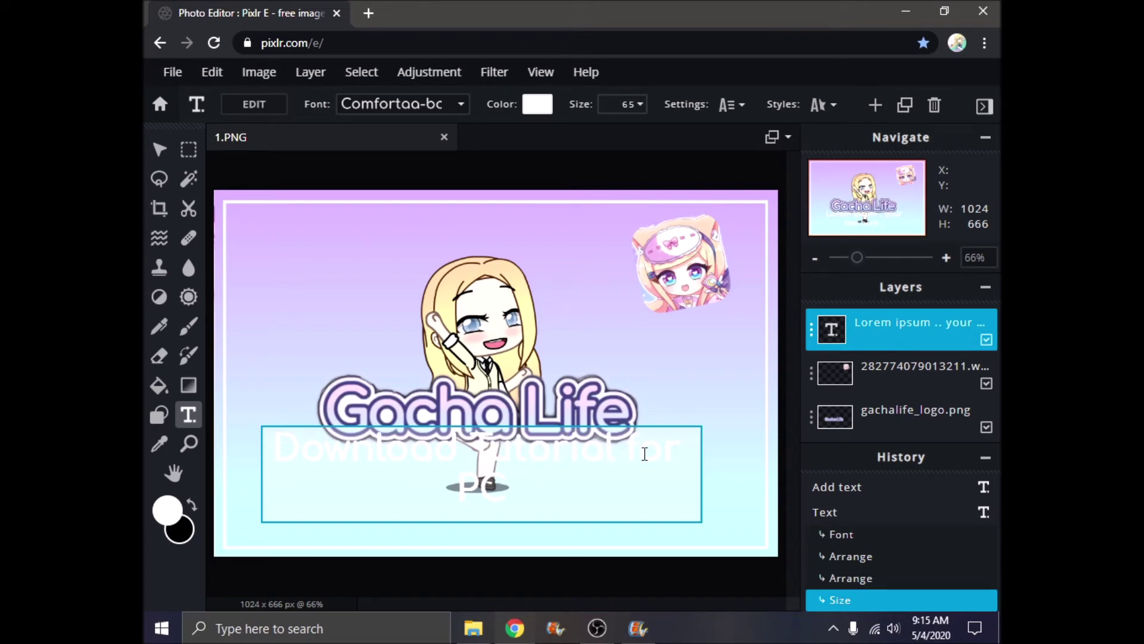
pyautogui.press('BackSpace')
pyautogui.write('F')
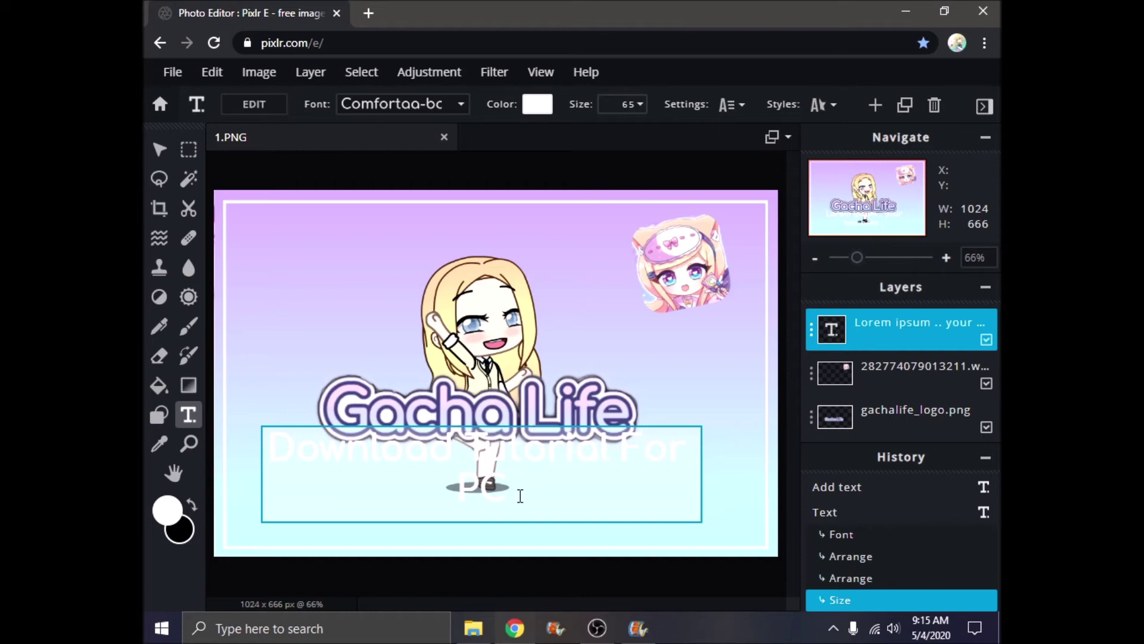
# Recolor the "Download Tutorial For PC" caption to the muted purple #967EA6
pyautogui.click(536, 105)
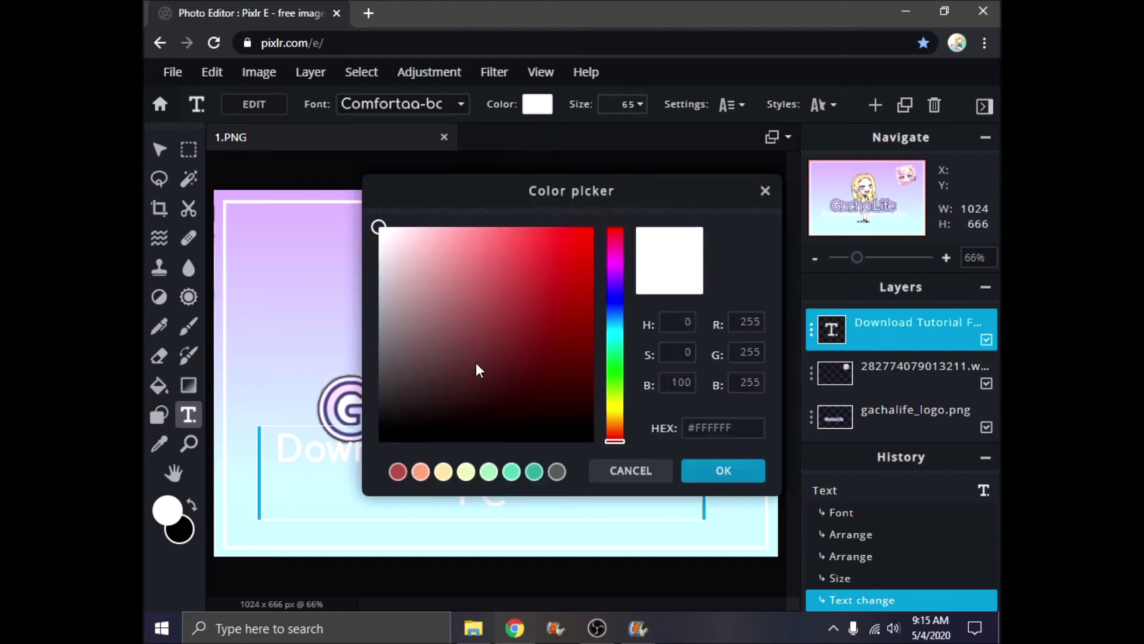
pyautogui.moveTo(475, 363); pyautogui.dragTo(433, 468)
pyautogui.click(432, 395)
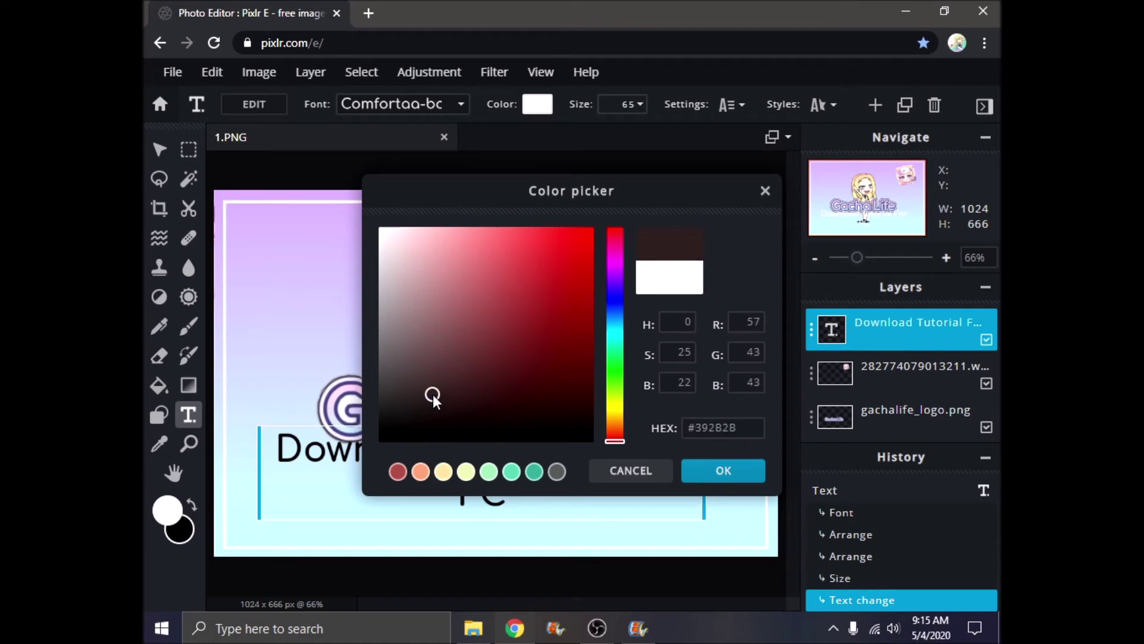
pyautogui.moveTo(615, 283)
pyautogui.mouseDown()
pyautogui.moveTo(615, 268)
pyautogui.moveTo(616, 286)
pyautogui.mouseUp()
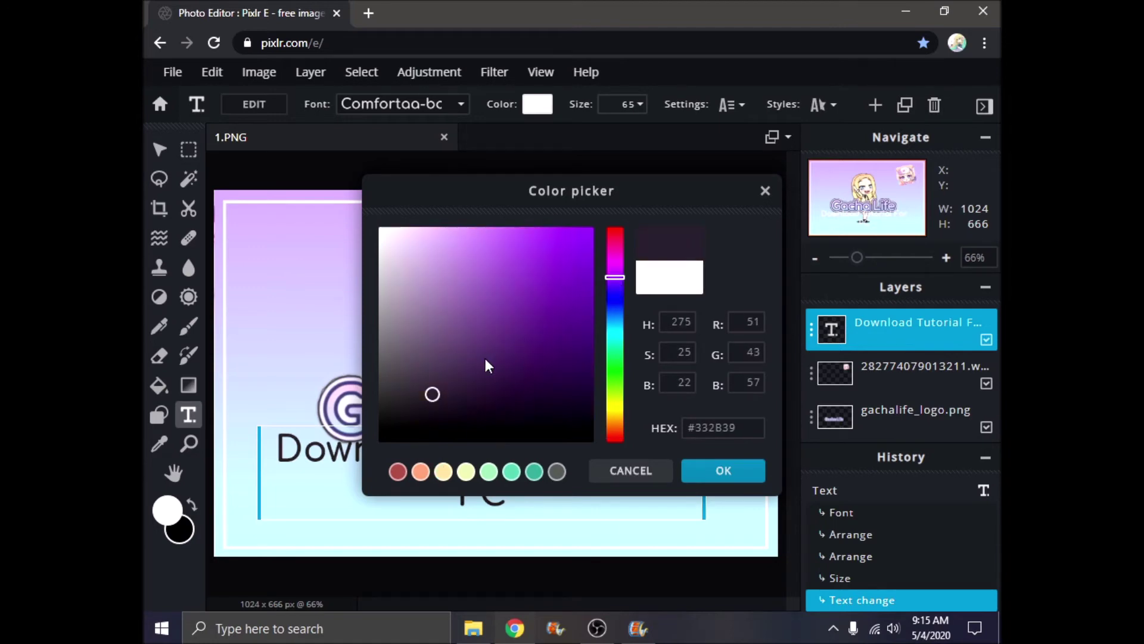
pyautogui.click(484, 329)
pyautogui.moveTo(477, 334)
pyautogui.mouseDown()
pyautogui.moveTo(441, 332)
pyautogui.moveTo(449, 288)
pyautogui.moveTo(441, 302)
pyautogui.mouseUp()
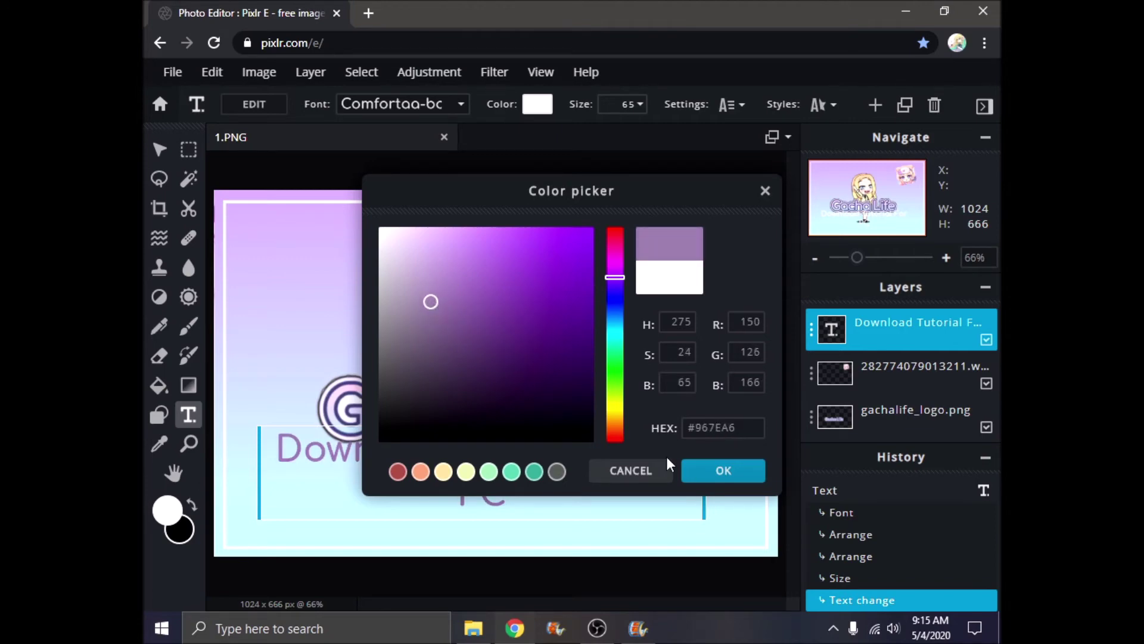
pyautogui.click(712, 471)
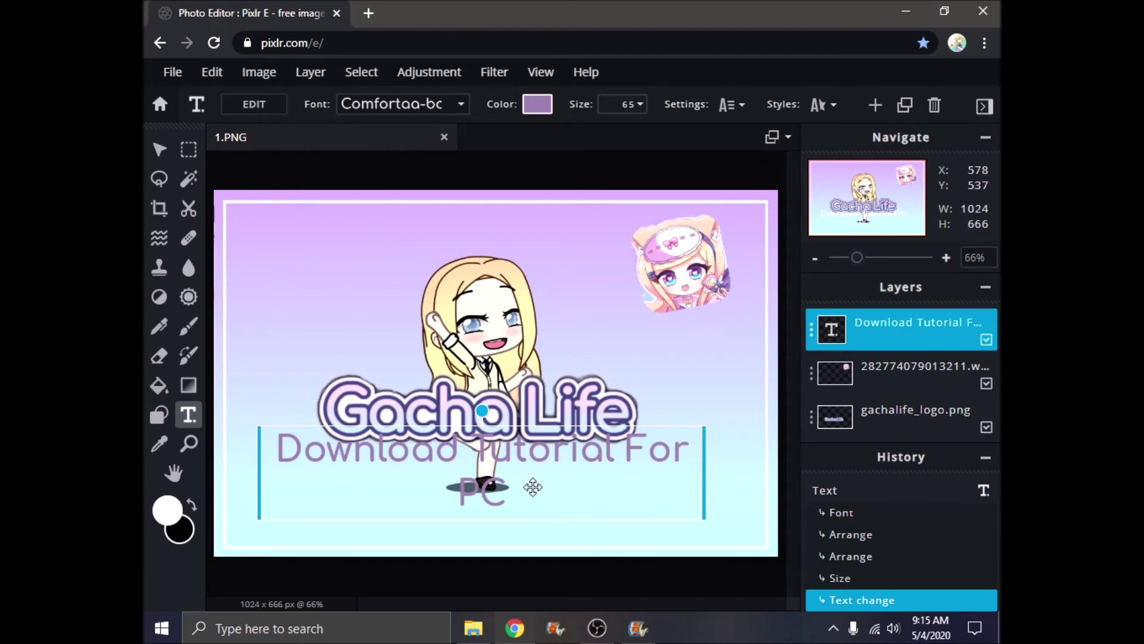
# Change the caption's text color to the light purple #C2AAF8
pyautogui.click(537, 104)
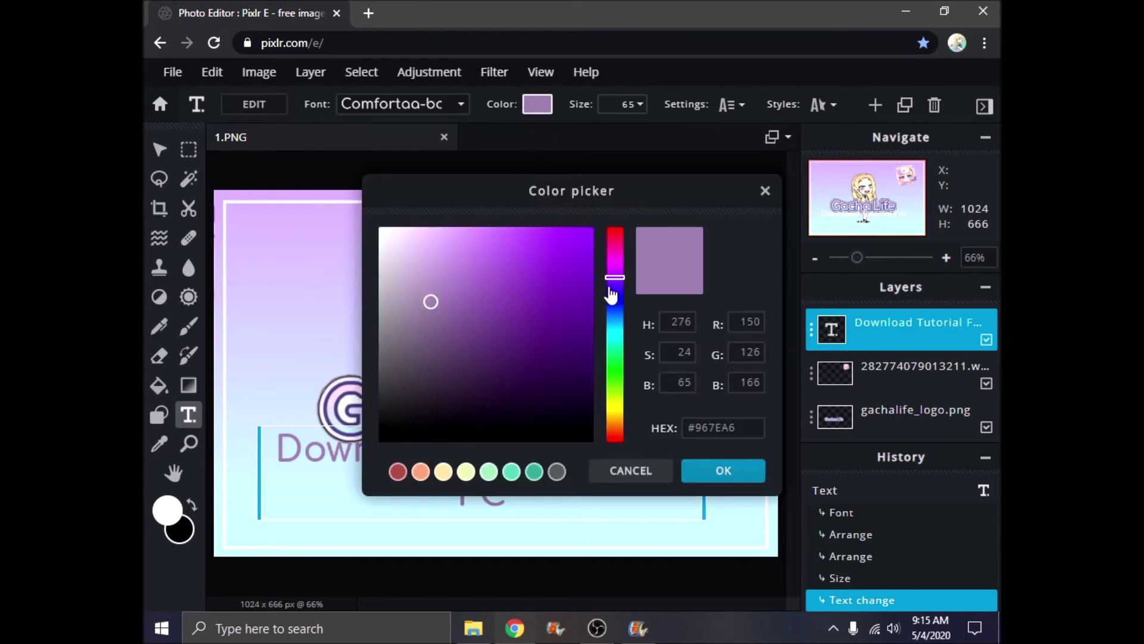
pyautogui.moveTo(617, 286); pyautogui.dragTo(615, 295)
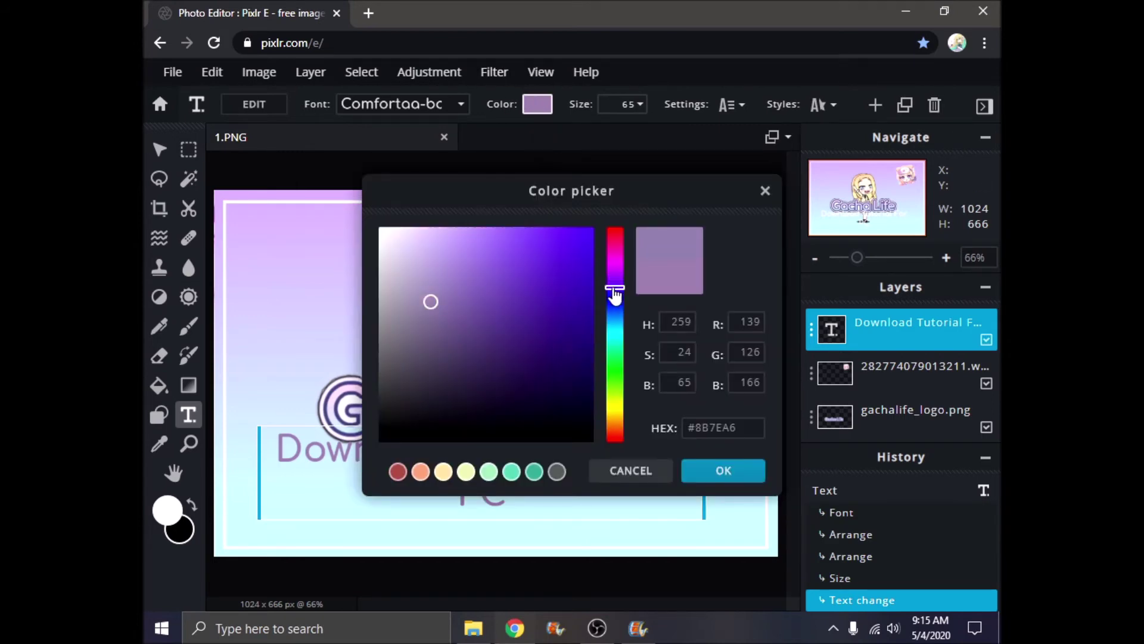
pyautogui.moveTo(441, 248); pyautogui.dragTo(457, 243)
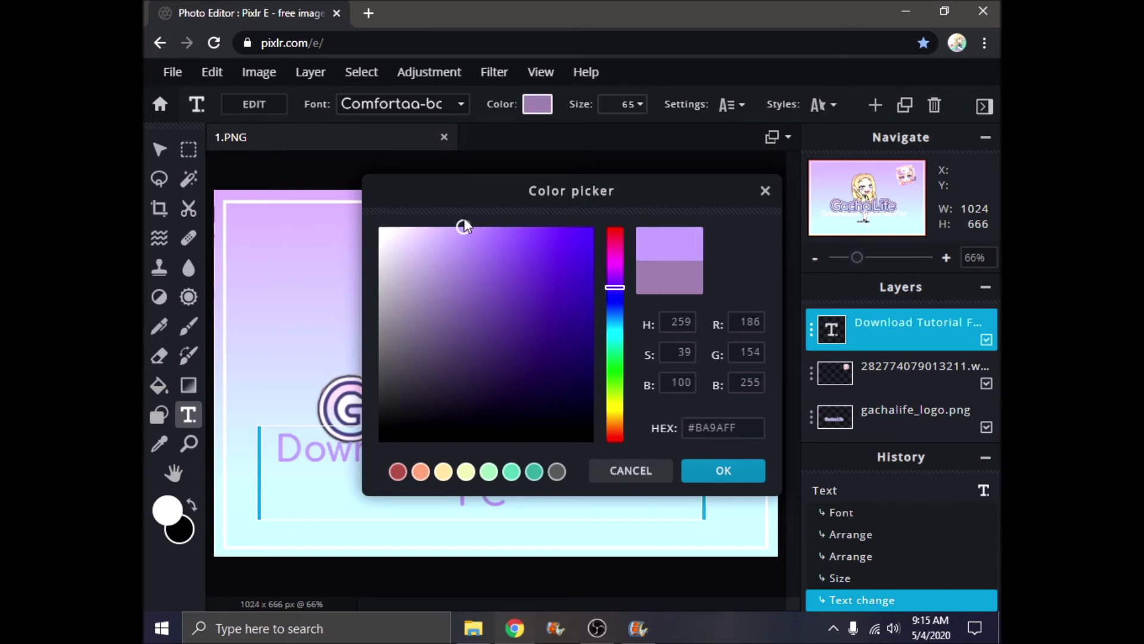
pyautogui.moveTo(459, 234)
pyautogui.mouseDown()
pyautogui.moveTo(452, 242)
pyautogui.moveTo(449, 231)
pyautogui.mouseUp()
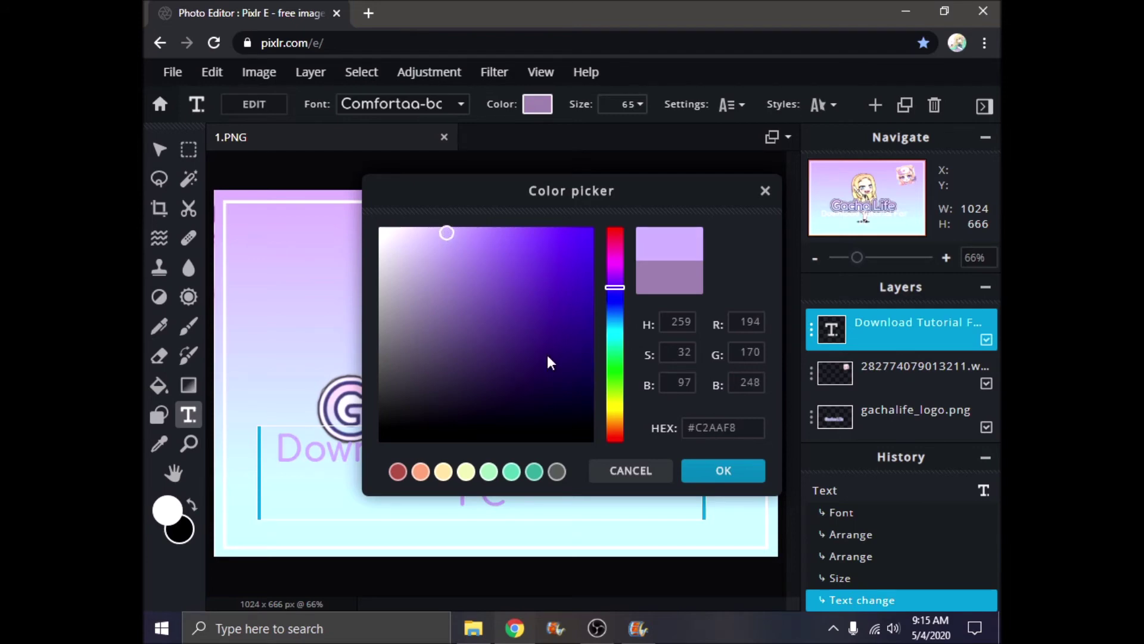
pyautogui.click(703, 470)
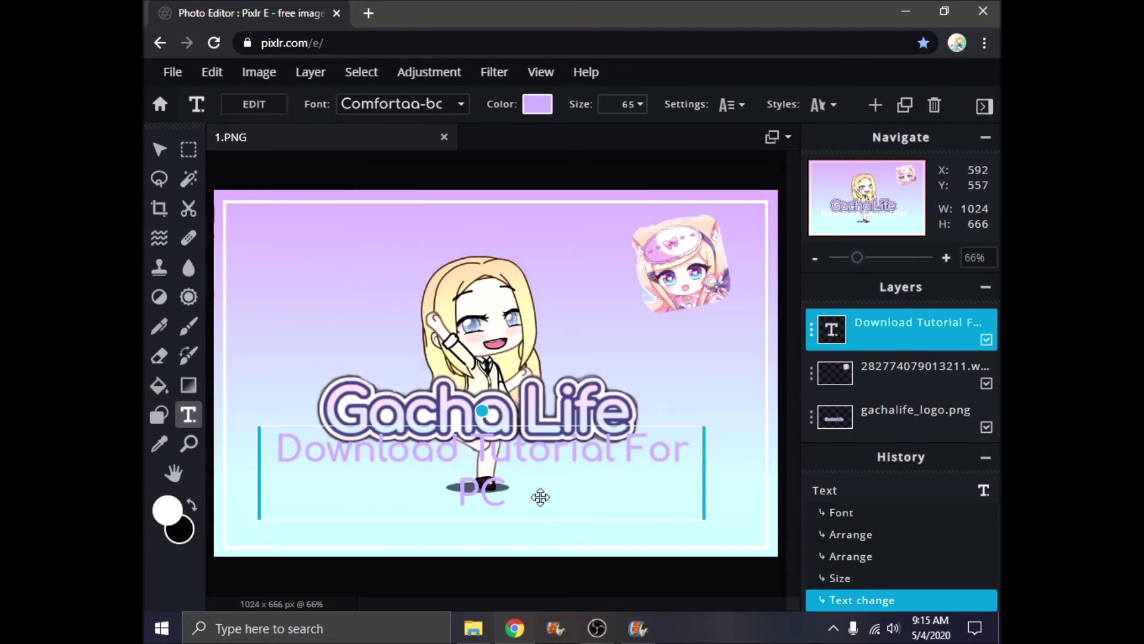
# Add an outline to the caption text and make the outline white, #FFFFFF
pyautogui.click(739, 108)
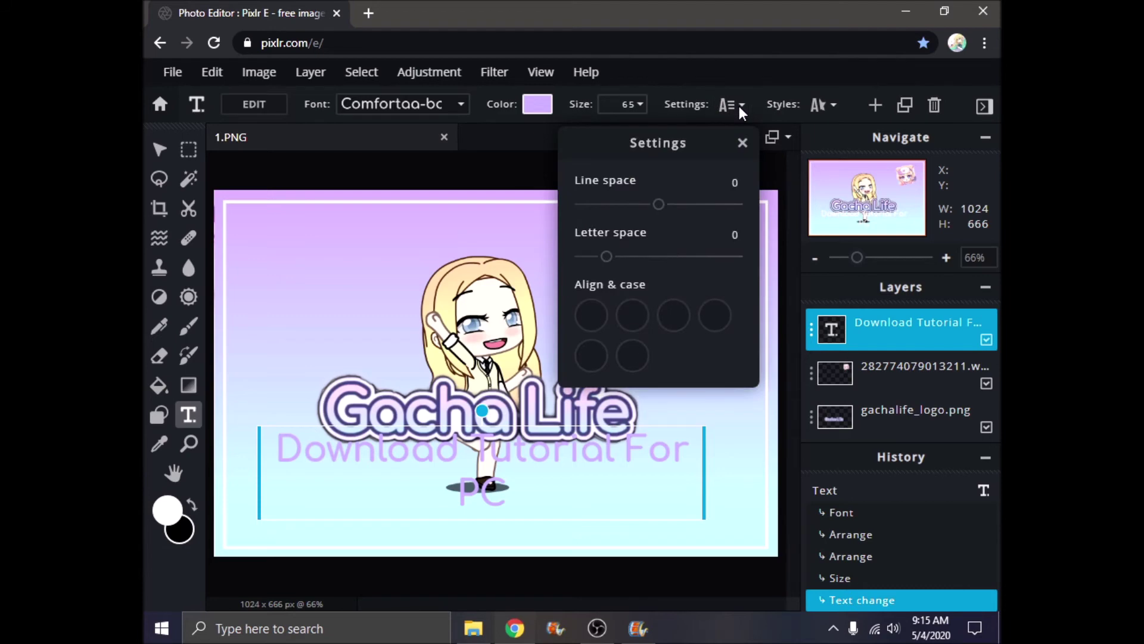
pyautogui.click(729, 106)
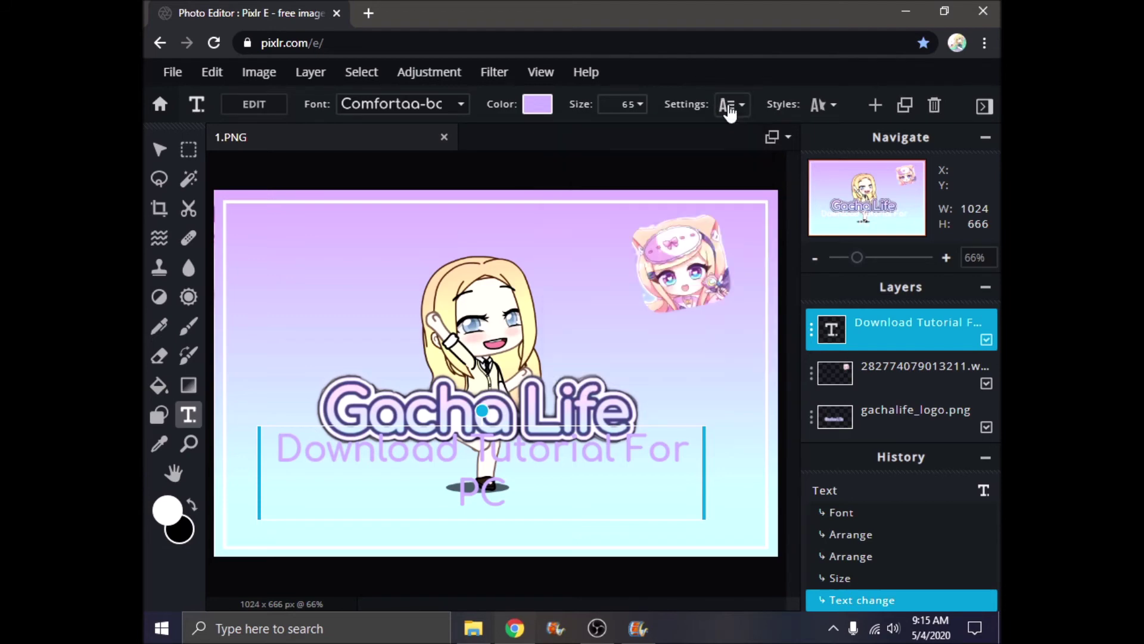
pyautogui.click(821, 104)
pyautogui.click(817, 230)
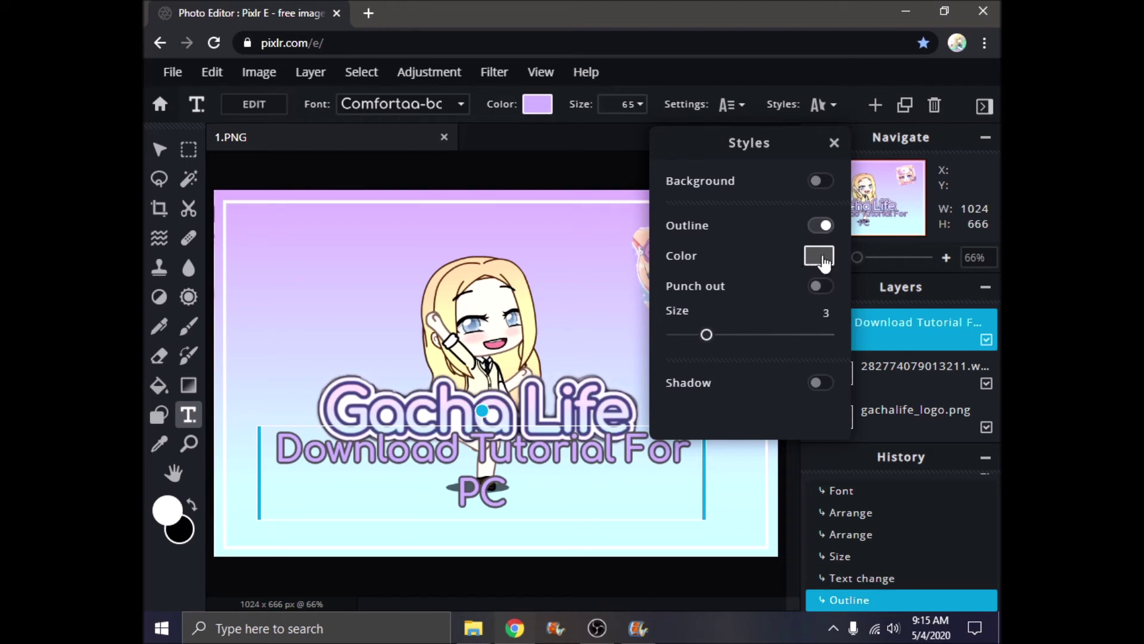
pyautogui.click(819, 255)
pyautogui.moveTo(412, 268); pyautogui.dragTo(355, 197)
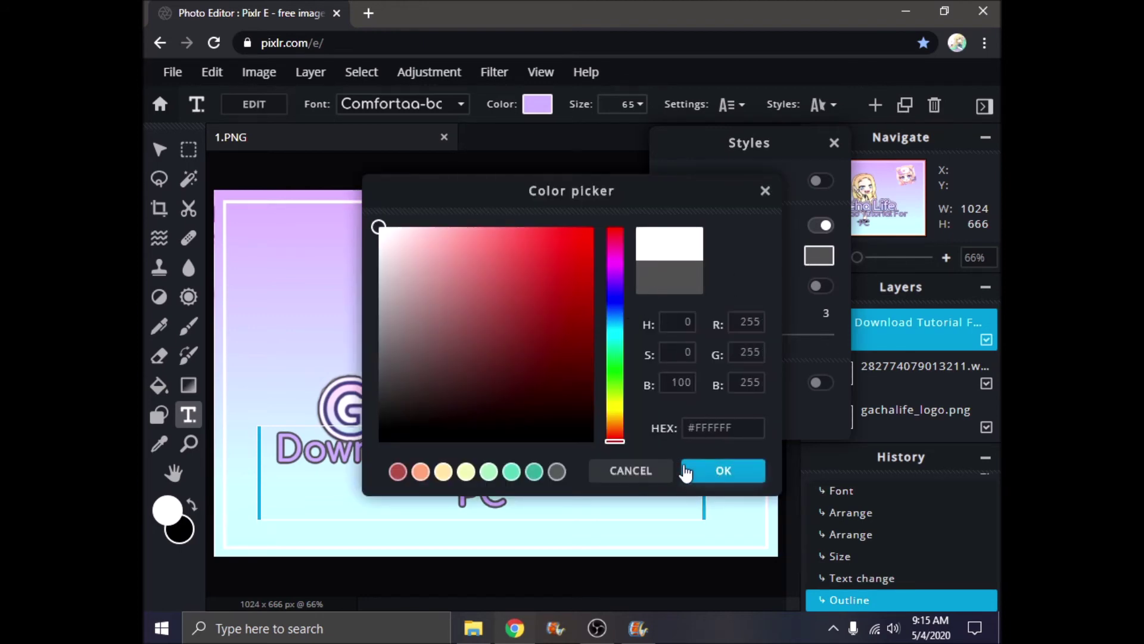
pyautogui.click(724, 477)
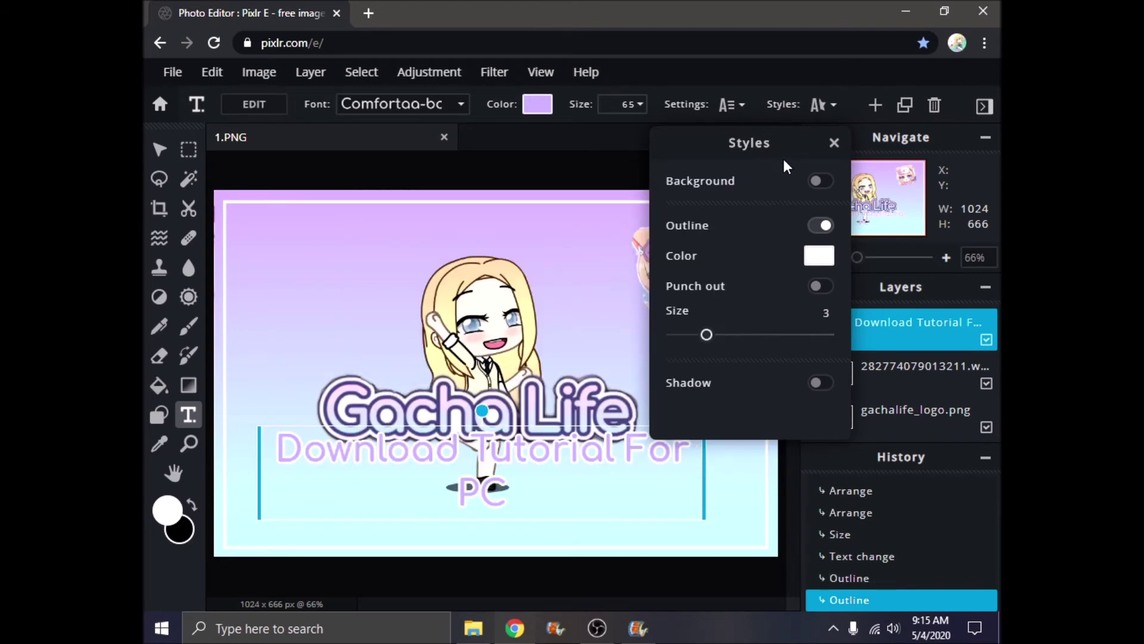
# Try the Punch out option on the caption's outline
pyautogui.click(803, 305)
pyautogui.click(818, 289)
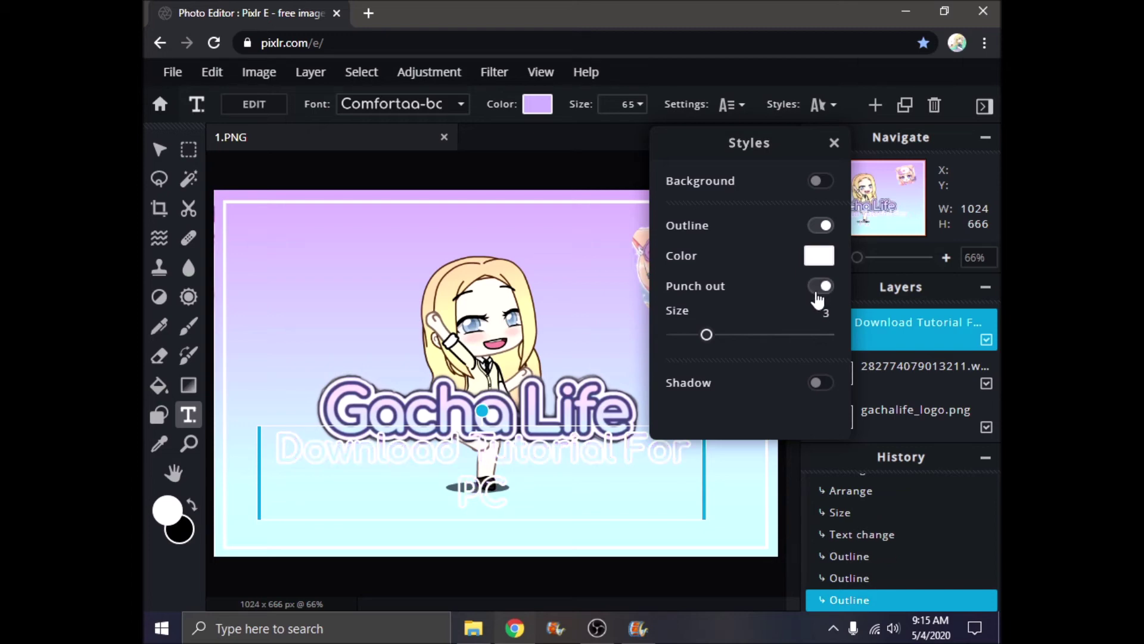
pyautogui.click(821, 289)
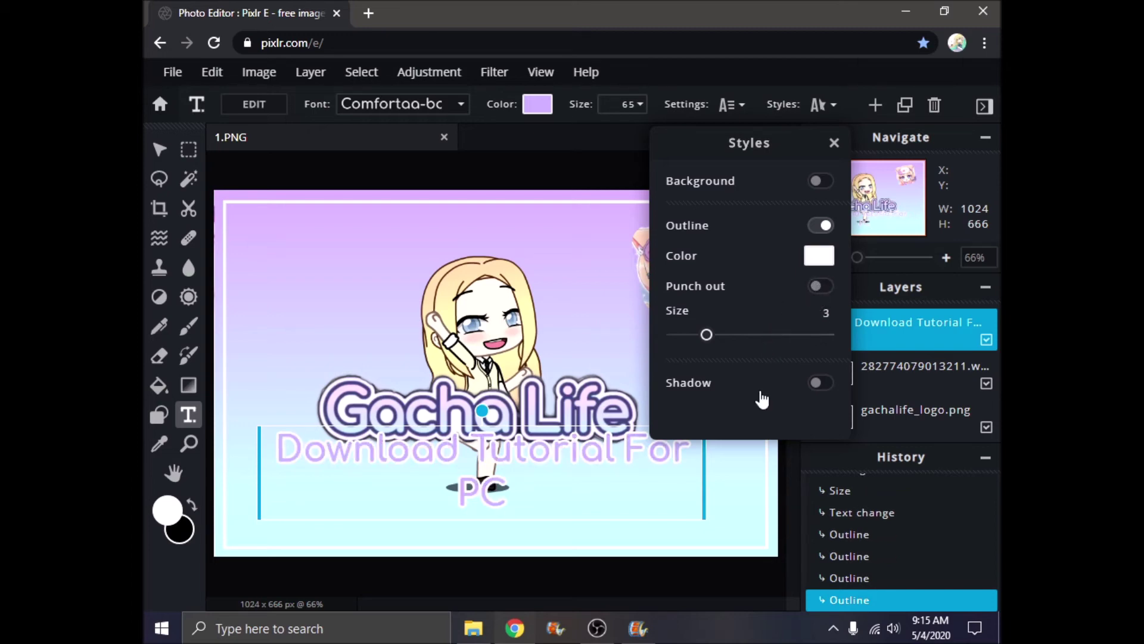
# Add a shadow to the caption text and set the shadow color to black
pyautogui.click(821, 384)
pyautogui.scroll(-3, 784, 396)
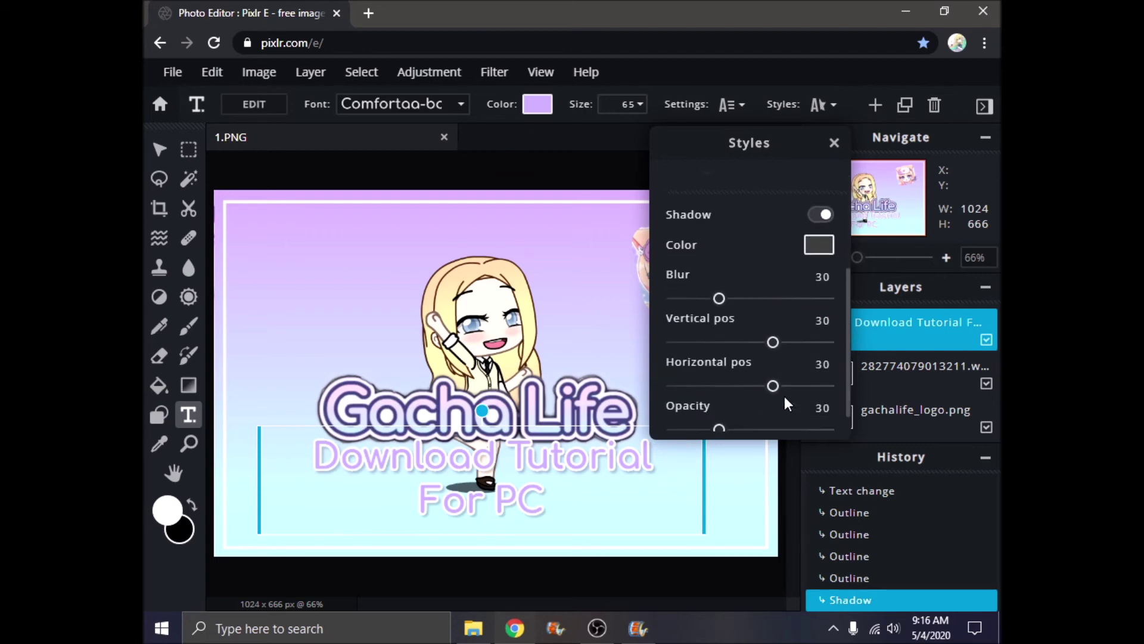
pyautogui.scroll(1, 784, 396)
pyautogui.click(814, 338)
pyautogui.click(505, 411)
pyautogui.click(513, 442)
pyautogui.click(694, 476)
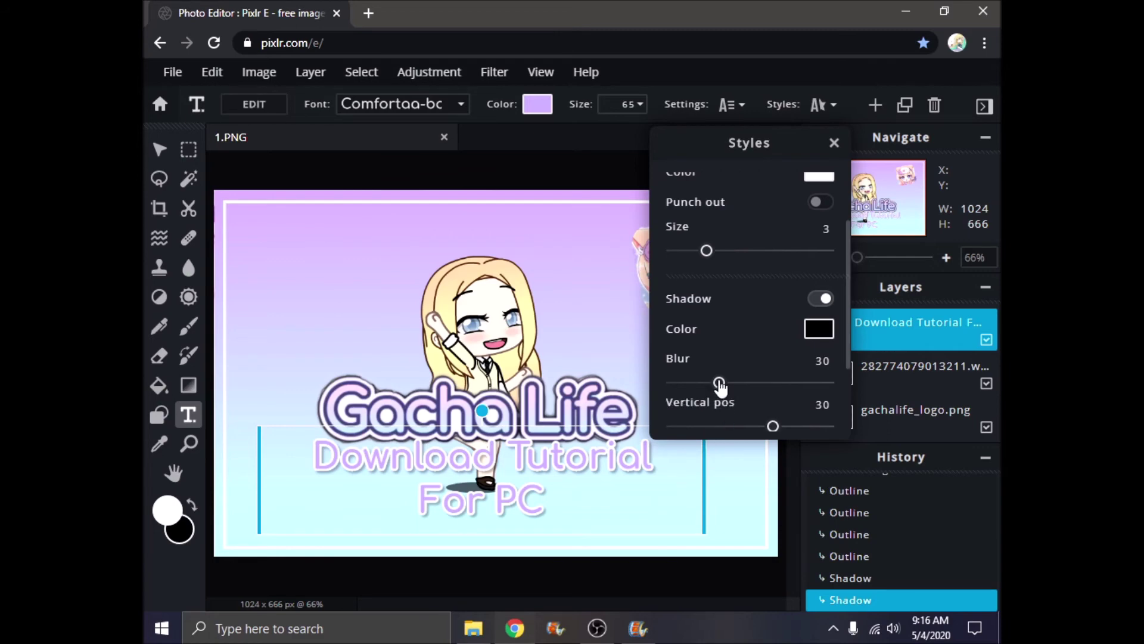
# Set the caption shadow's opacity to 71, horizontal position to 35, vertical position to 27 and blur to 52
pyautogui.scroll(-3, 720, 384)
pyautogui.moveTo(719, 404); pyautogui.dragTo(785, 410)
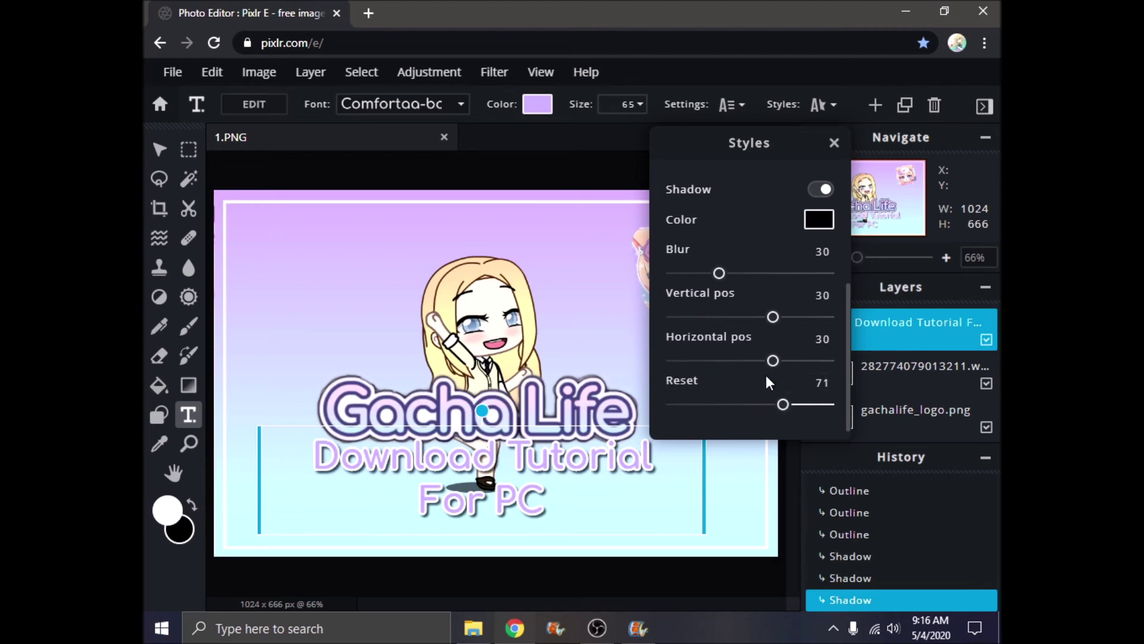
pyautogui.moveTo(772, 369); pyautogui.dragTo(777, 365)
pyautogui.moveTo(774, 319); pyautogui.dragTo(772, 319)
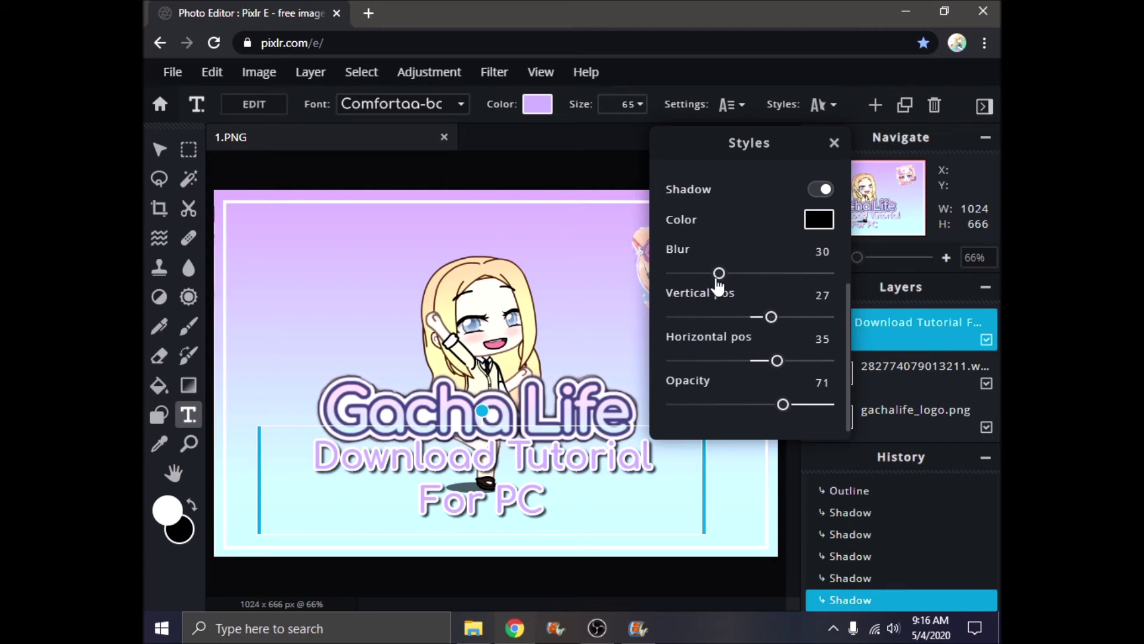
pyautogui.moveTo(719, 272); pyautogui.dragTo(754, 275)
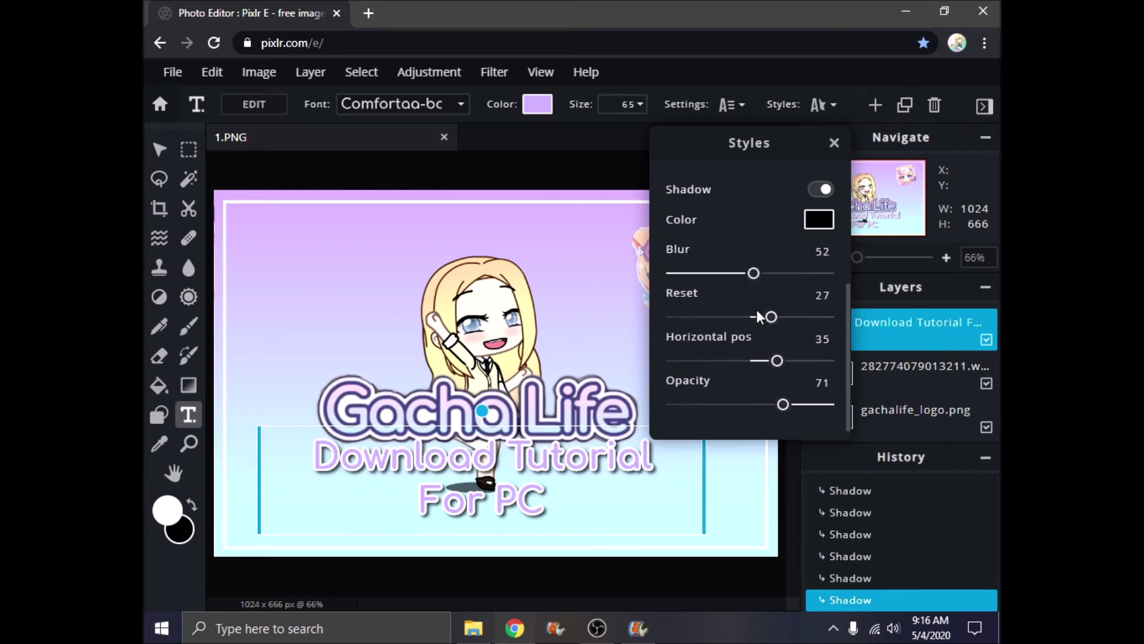
pyautogui.scroll(5, 758, 319)
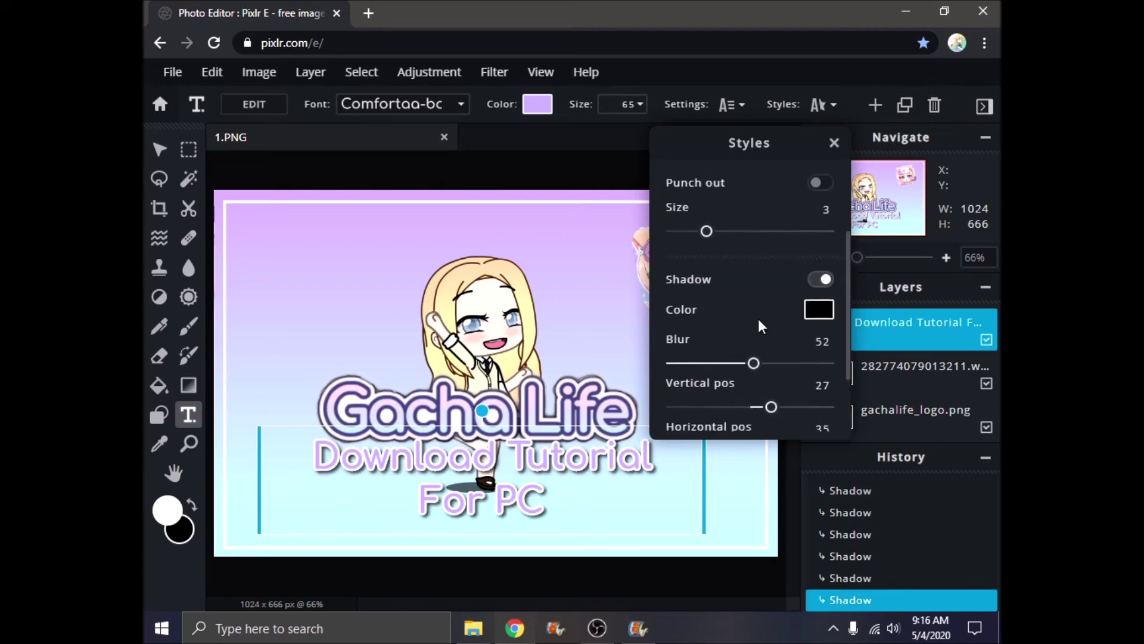
pyautogui.click(834, 143)
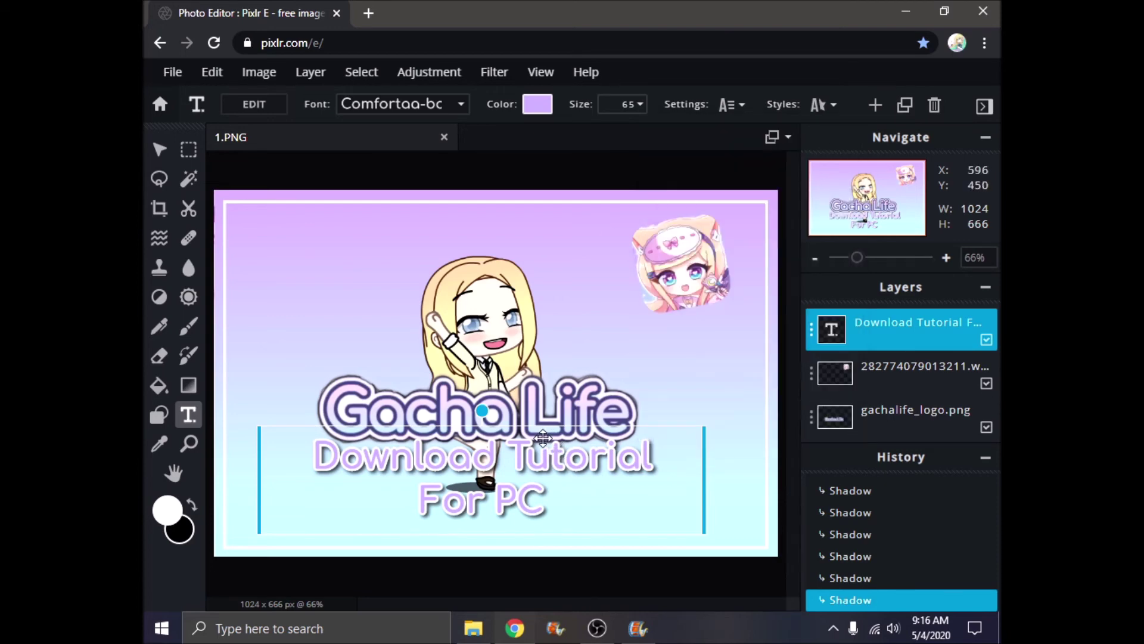
# Move the caption slightly down so it sits just beneath the Gacha Life logo, and recolor its text to blue-violet
pyautogui.moveTo(542, 438); pyautogui.dragTo(540, 449)
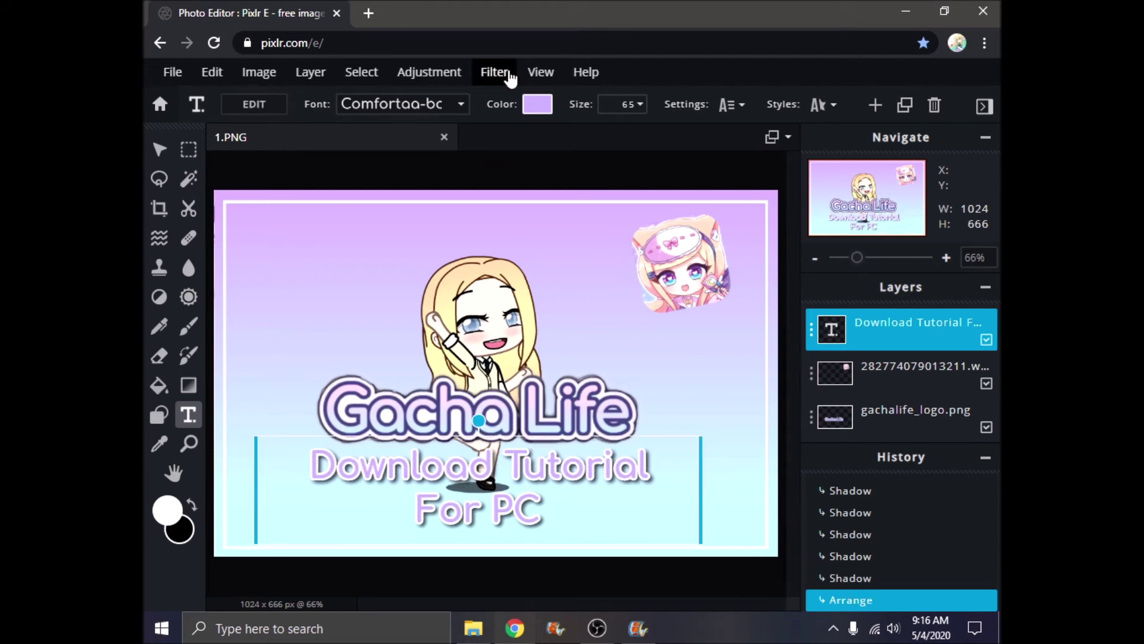
pyautogui.click(538, 107)
pyautogui.moveTo(480, 253)
pyautogui.mouseDown()
pyautogui.moveTo(455, 242)
pyautogui.moveTo(491, 249)
pyautogui.mouseUp()
pyautogui.click(615, 290)
pyautogui.moveTo(617, 298); pyautogui.dragTo(615, 299)
pyautogui.moveTo(503, 279)
pyautogui.mouseDown()
pyautogui.moveTo(516, 284)
pyautogui.moveTo(455, 292)
pyautogui.moveTo(453, 250)
pyautogui.mouseUp()
pyautogui.click(612, 298)
pyautogui.click(472, 247)
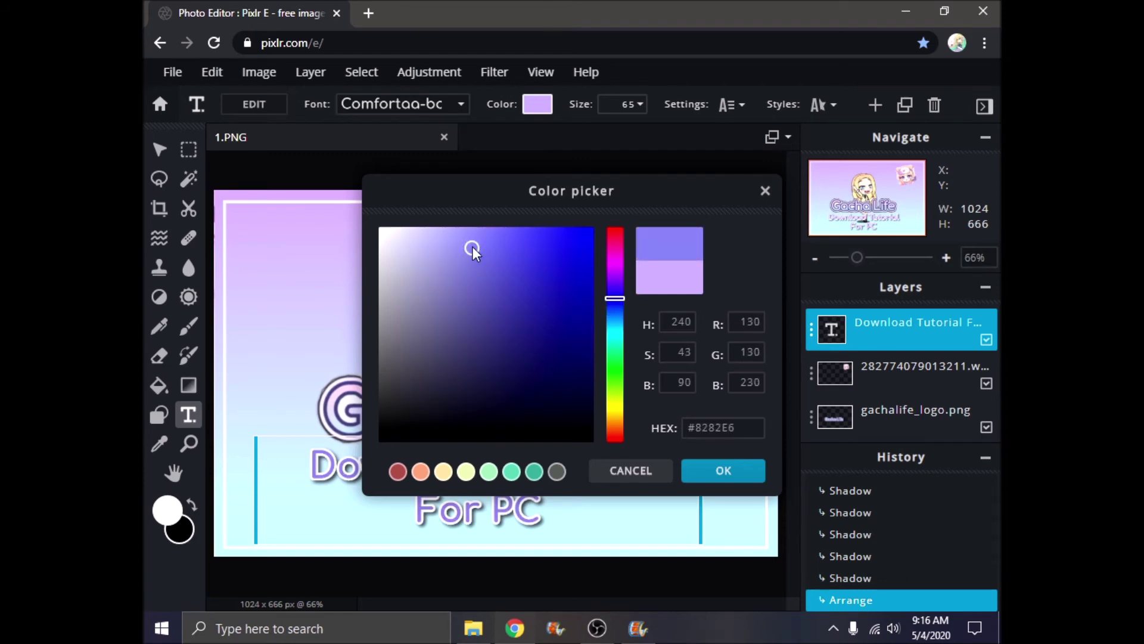
pyautogui.moveTo(474, 242); pyautogui.dragTo(481, 242)
pyautogui.click(723, 473)
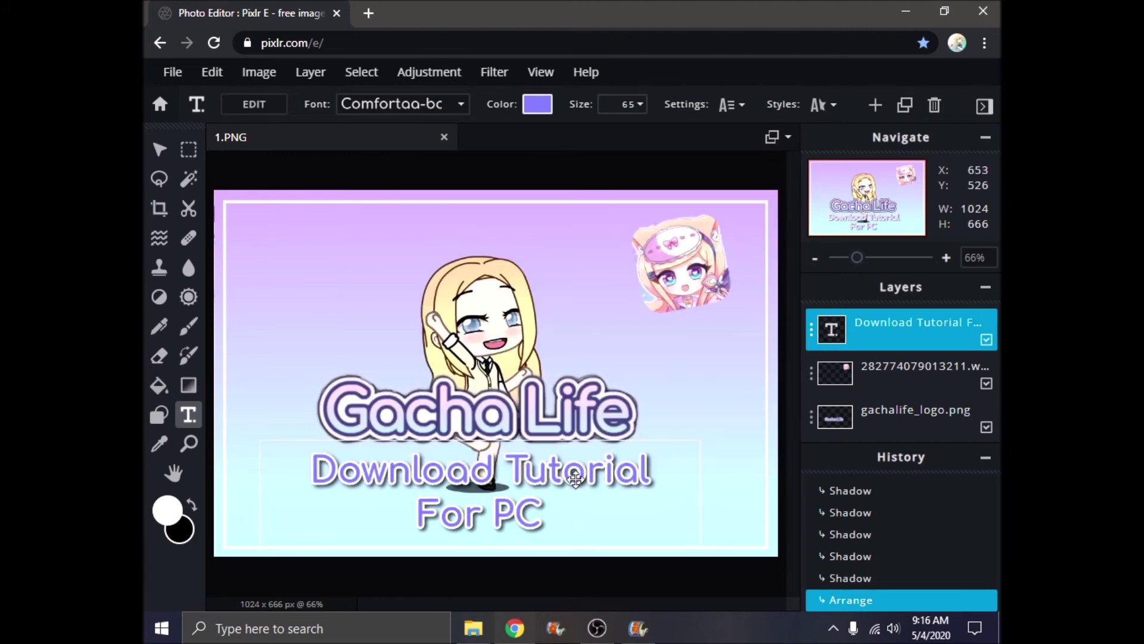
pyautogui.moveTo(575, 478); pyautogui.dragTo(576, 474)
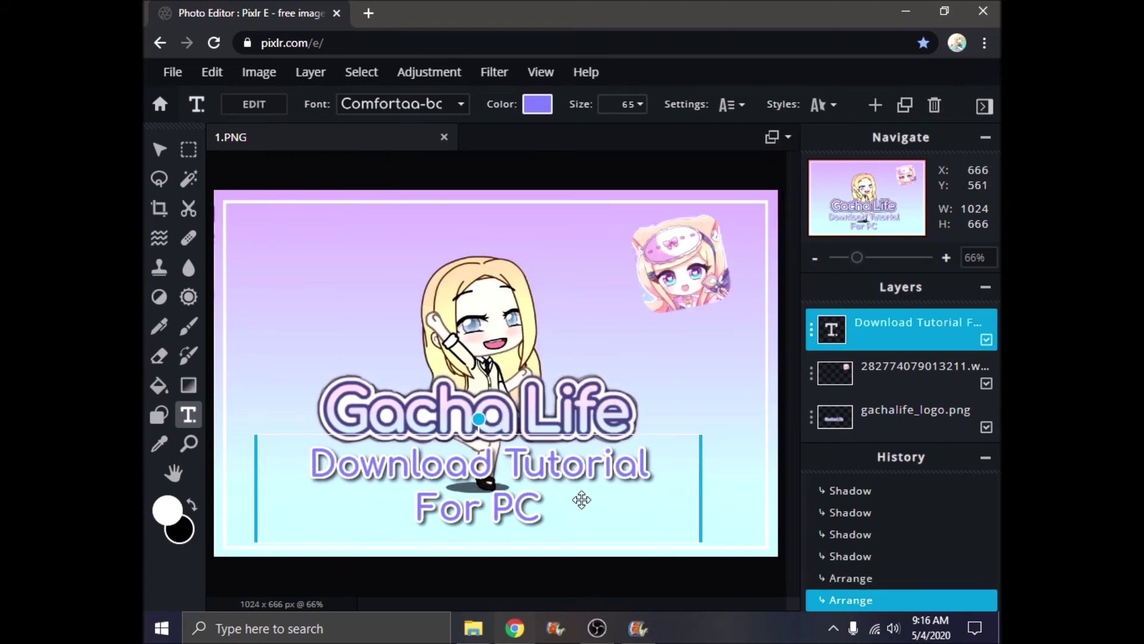
pyautogui.click(699, 364)
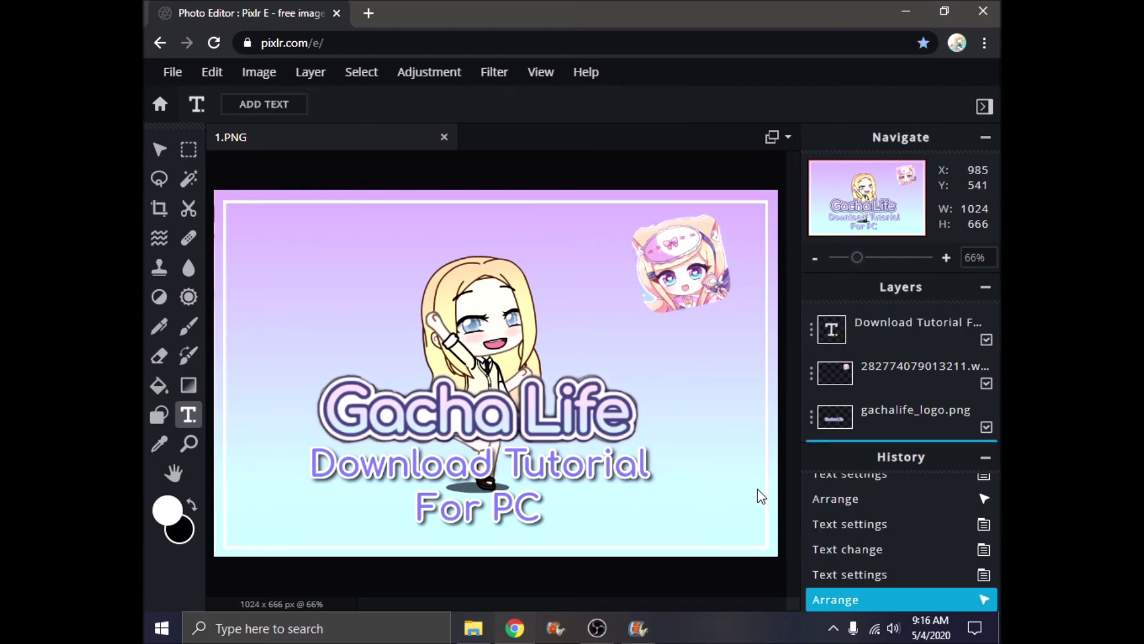
# Apply a white Outline filter of size 10 at 100% opacity to the character icon layer
pyautogui.click(855, 382)
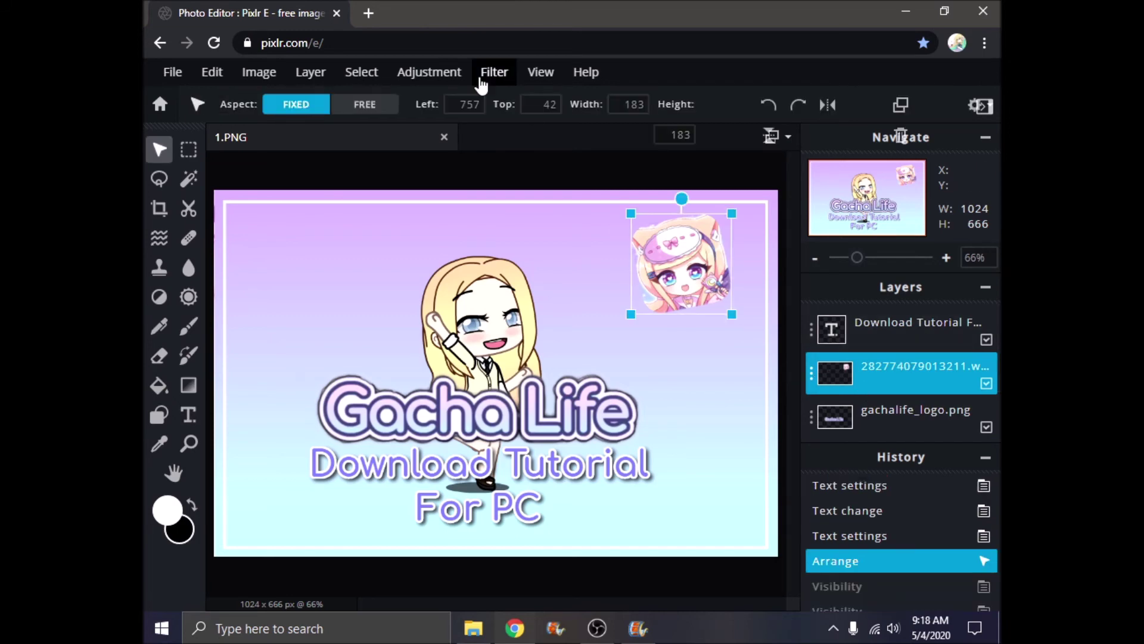
pyautogui.click(455, 78)
pyautogui.click(494, 73)
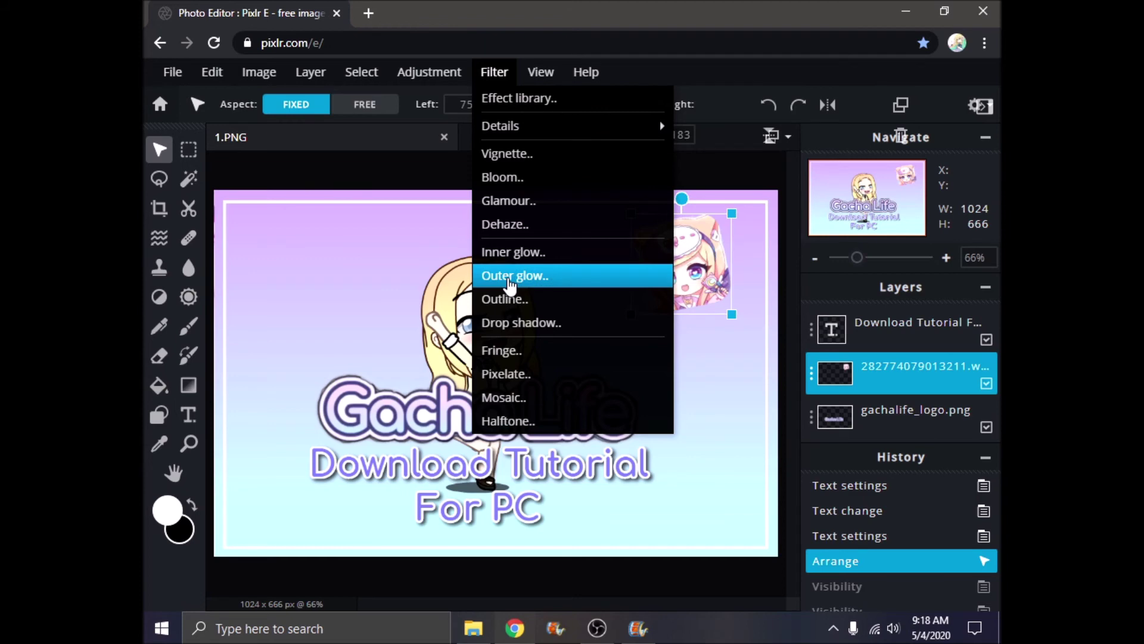
pyautogui.click(507, 301)
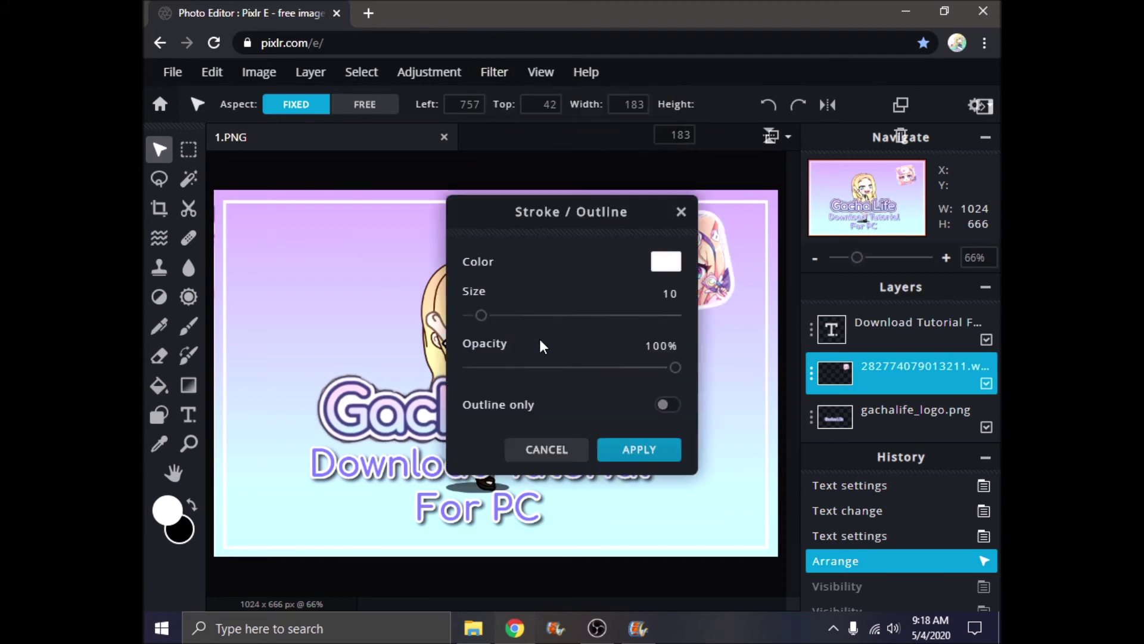
pyautogui.click(662, 262)
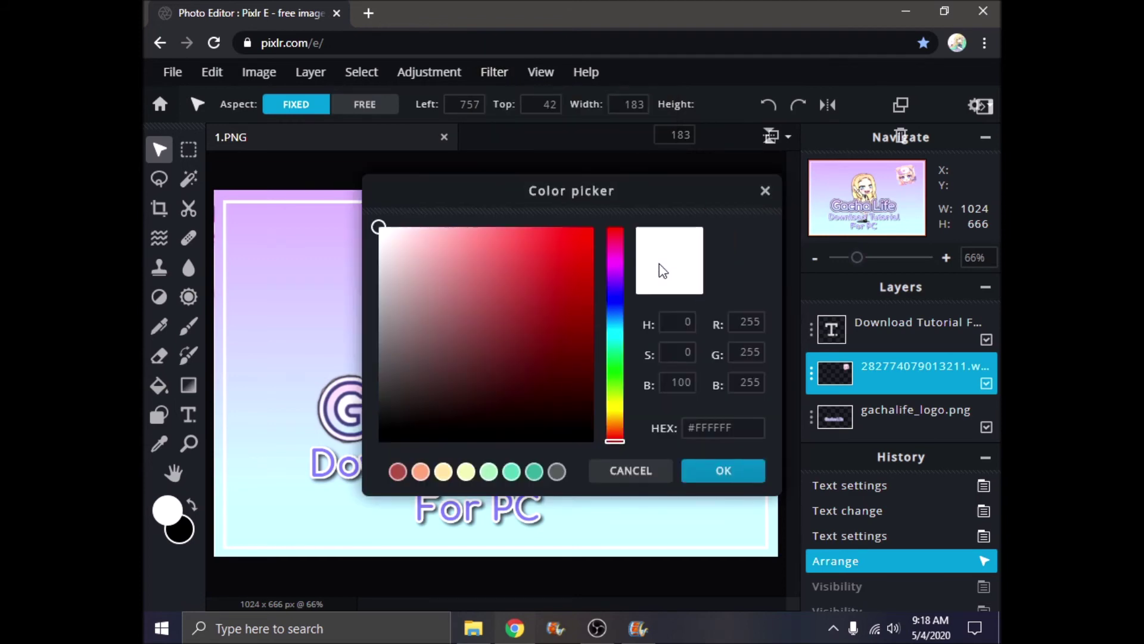
pyautogui.click(728, 470)
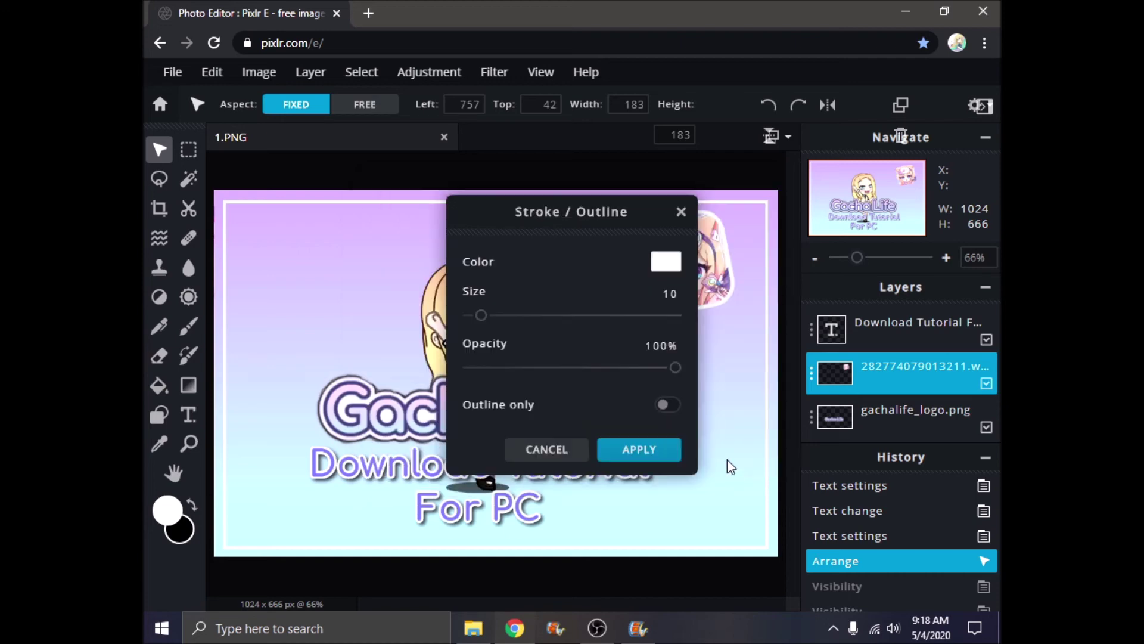
pyautogui.moveTo(480, 320)
pyautogui.mouseDown()
pyautogui.moveTo(471, 317)
pyautogui.moveTo(482, 320)
pyautogui.mouseUp()
pyautogui.click(638, 450)
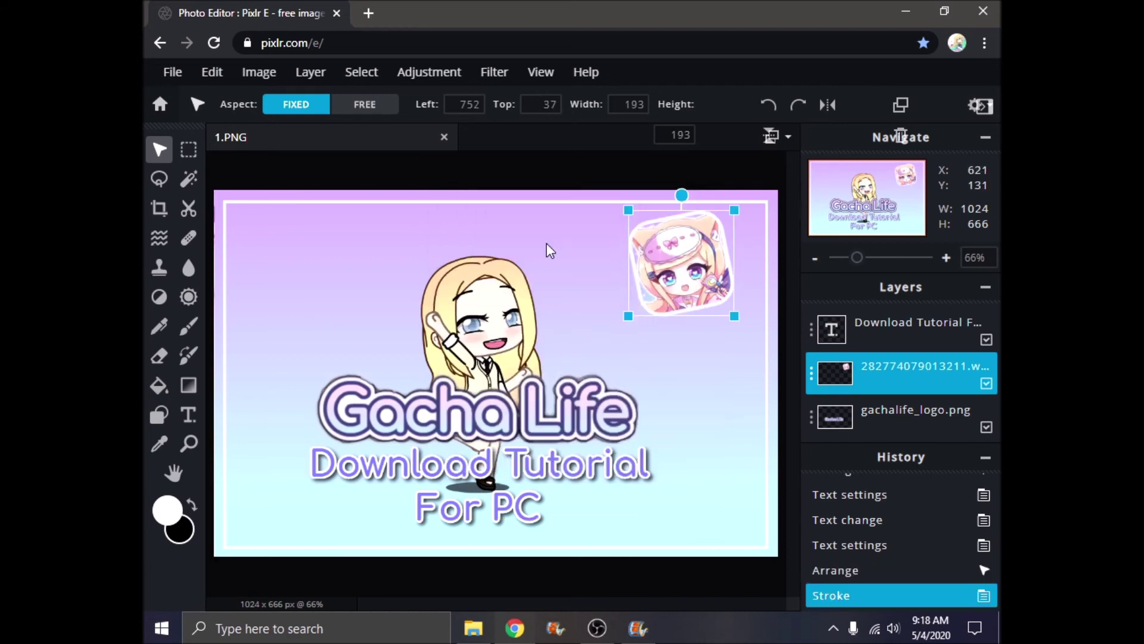
# Apply a white Outer glow filter to the character icon layer with size 1 px, feather 100% and opacity 100%
pyautogui.click(494, 72)
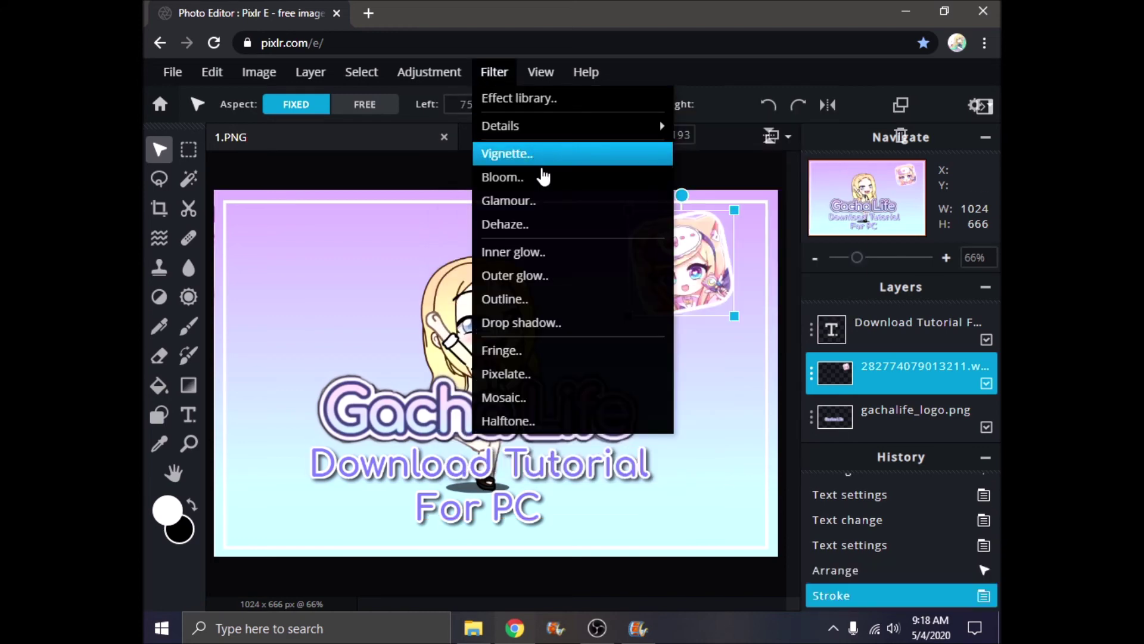
pyautogui.click(544, 278)
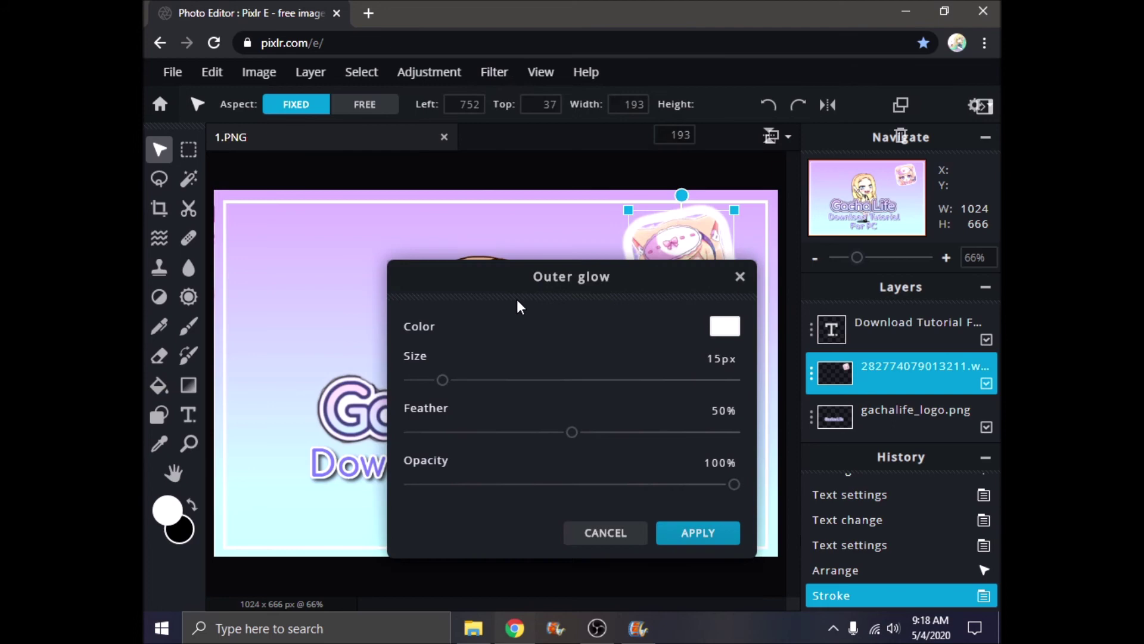
pyautogui.moveTo(448, 386); pyautogui.dragTo(414, 395)
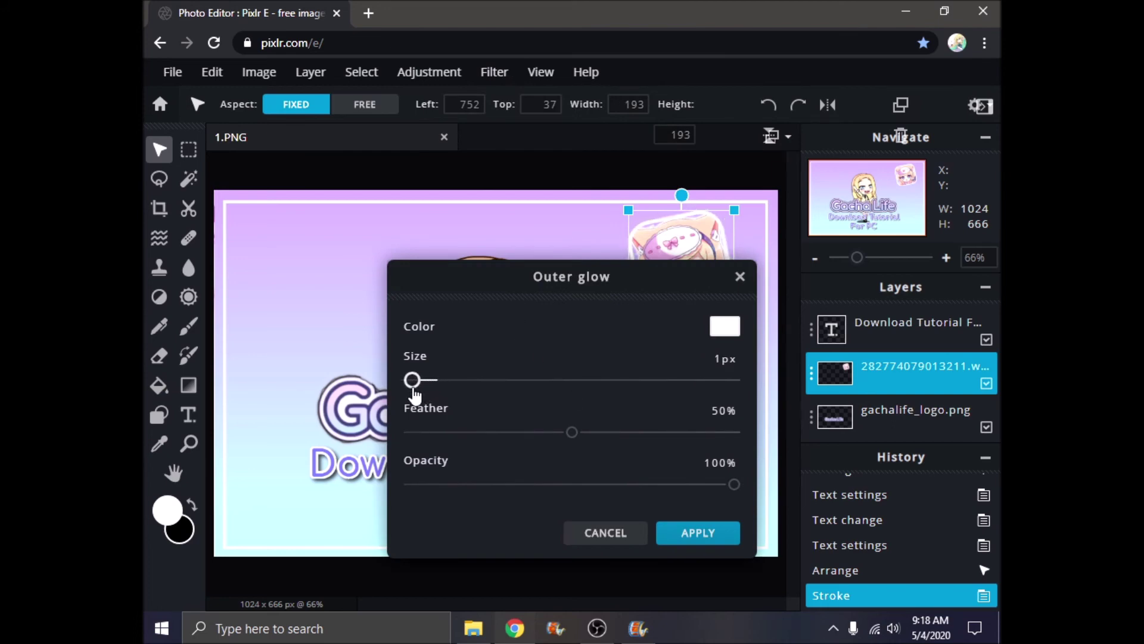
pyautogui.moveTo(572, 433); pyautogui.dragTo(690, 451)
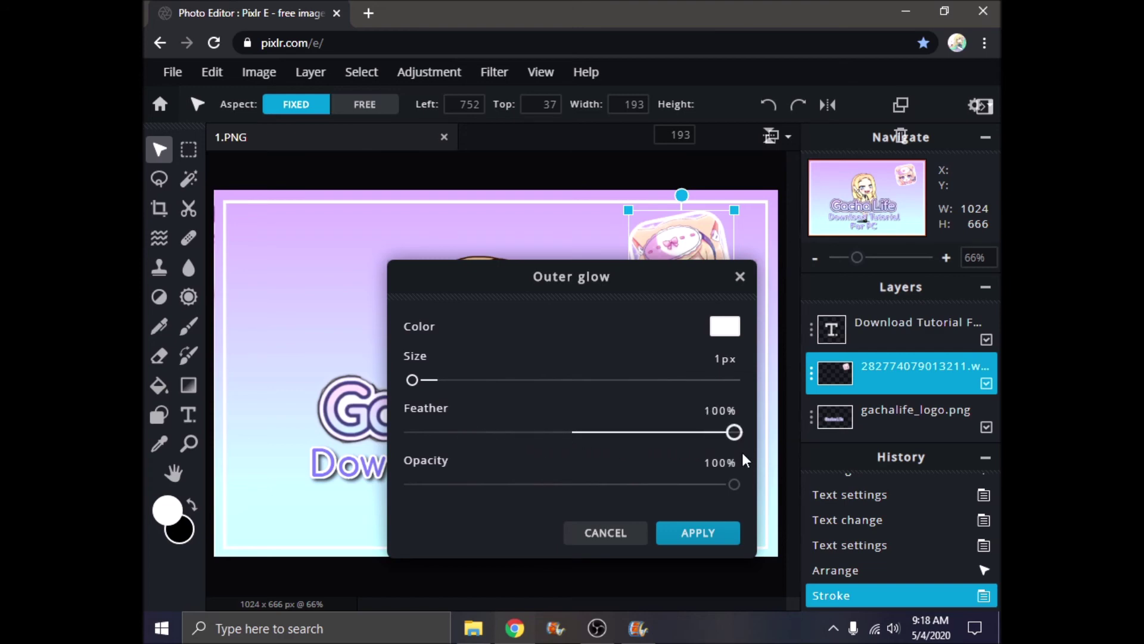
pyautogui.click(702, 535)
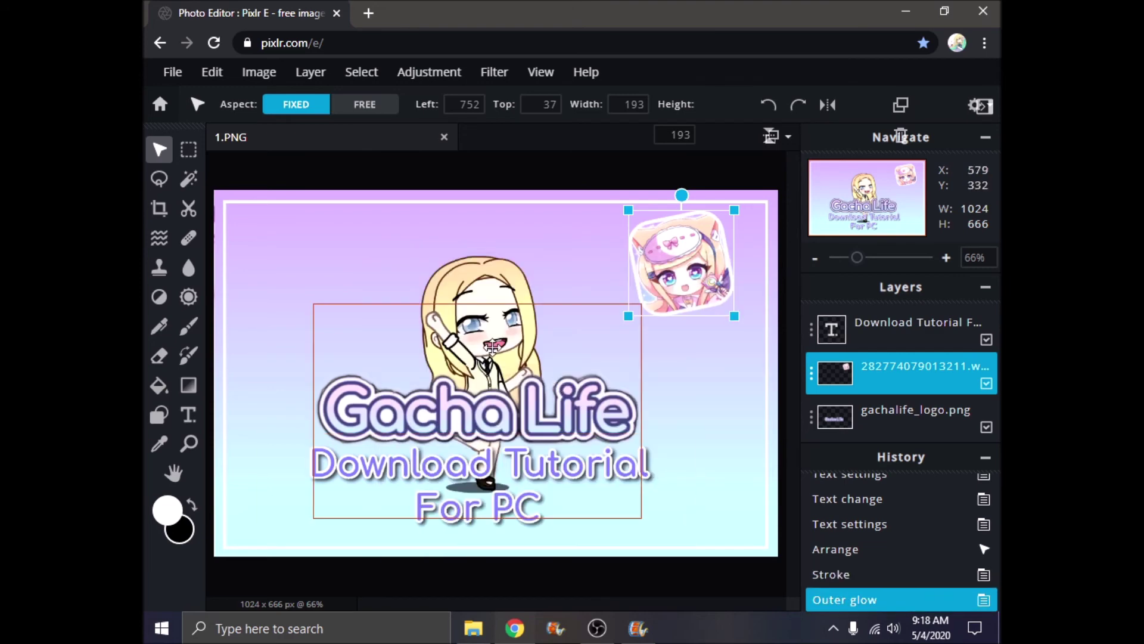
# Apply a white Inner glow filter to the character icon with size 10 px, feather 50% and opacity 100%
pyautogui.click(490, 81)
pyautogui.click(561, 256)
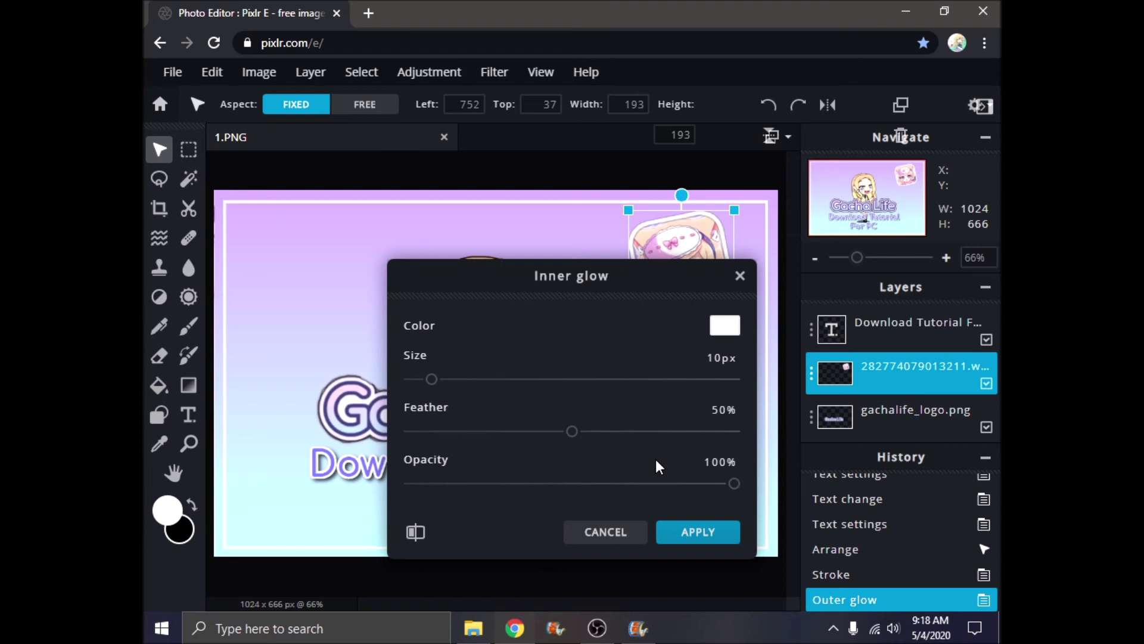
pyautogui.click(697, 531)
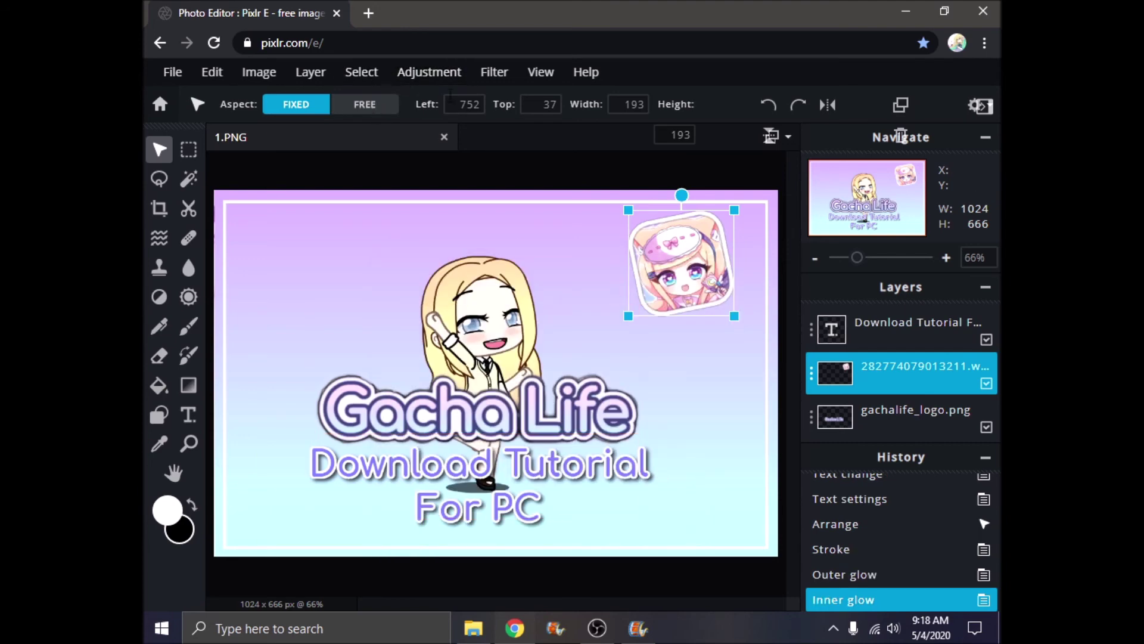
# Apply a black Drop shadow filter to the character icon with opacity 59, blur 9 and slightly adjusted x and y offsets
pyautogui.click(492, 73)
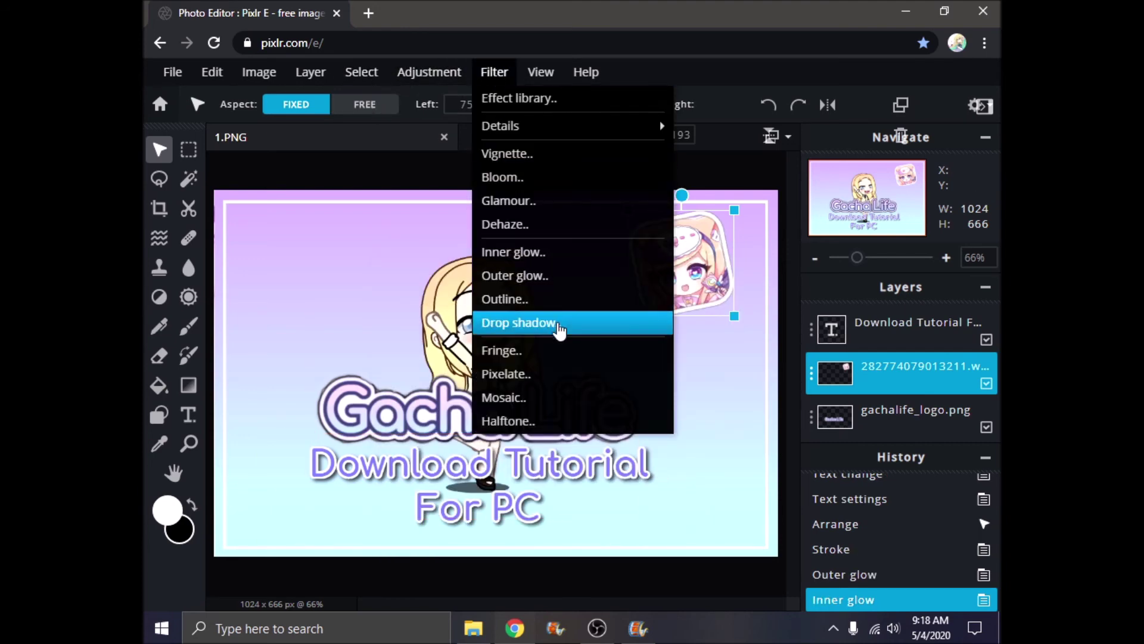
pyautogui.click(553, 321)
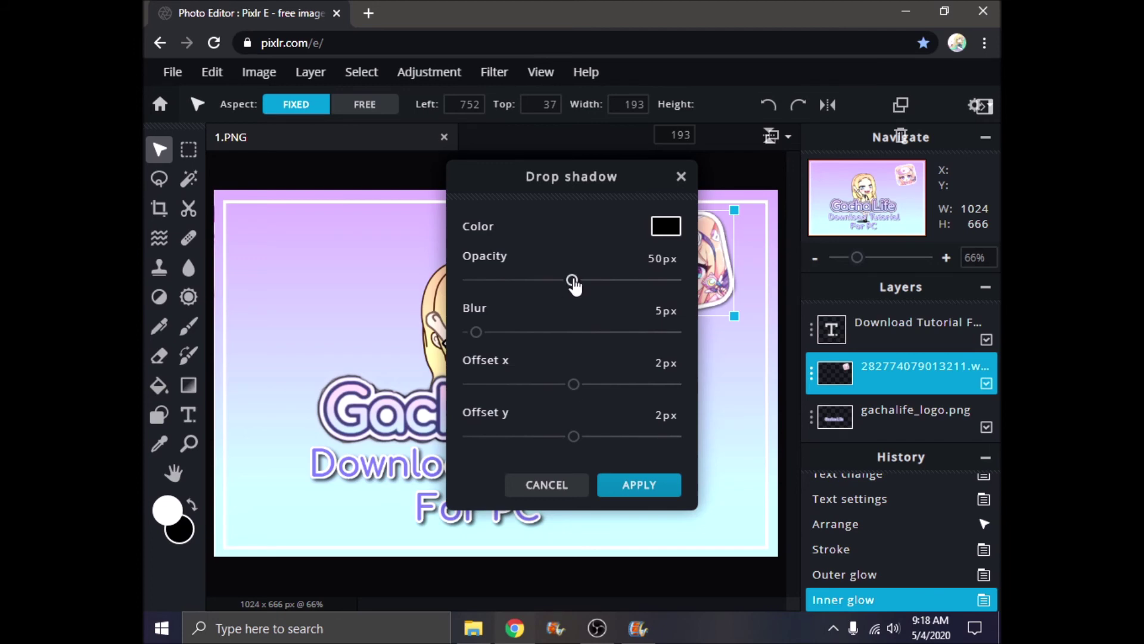
pyautogui.moveTo(574, 285)
pyautogui.mouseDown()
pyautogui.moveTo(602, 284)
pyautogui.moveTo(592, 285)
pyautogui.mouseUp()
pyautogui.moveTo(483, 338)
pyautogui.mouseDown()
pyautogui.moveTo(524, 340)
pyautogui.moveTo(480, 343)
pyautogui.mouseUp()
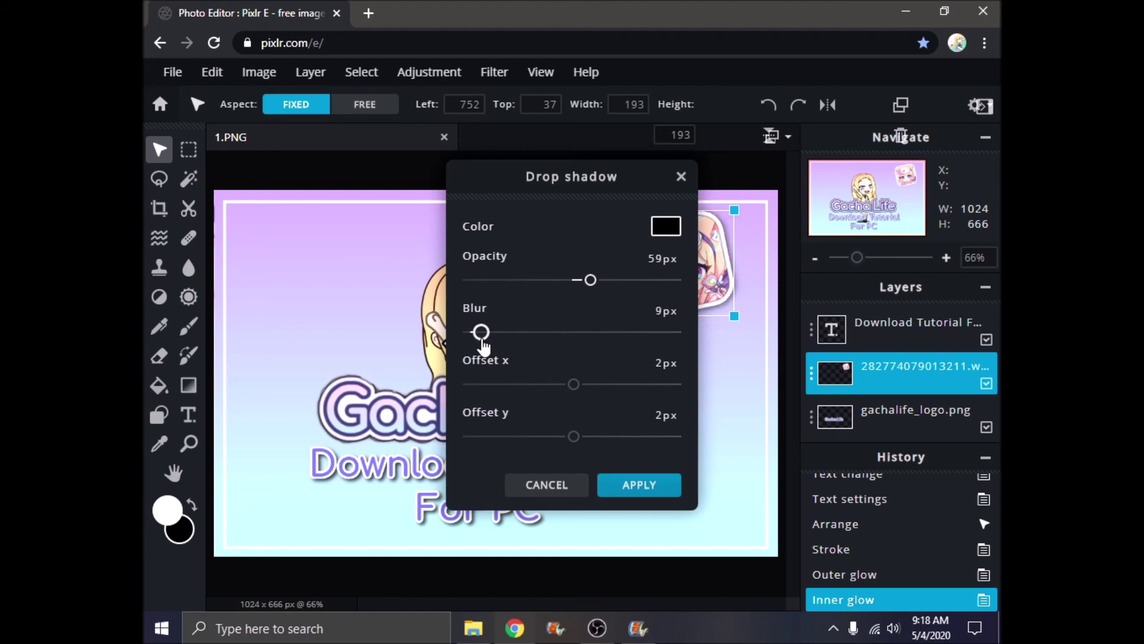
pyautogui.moveTo(574, 384); pyautogui.dragTo(576, 386)
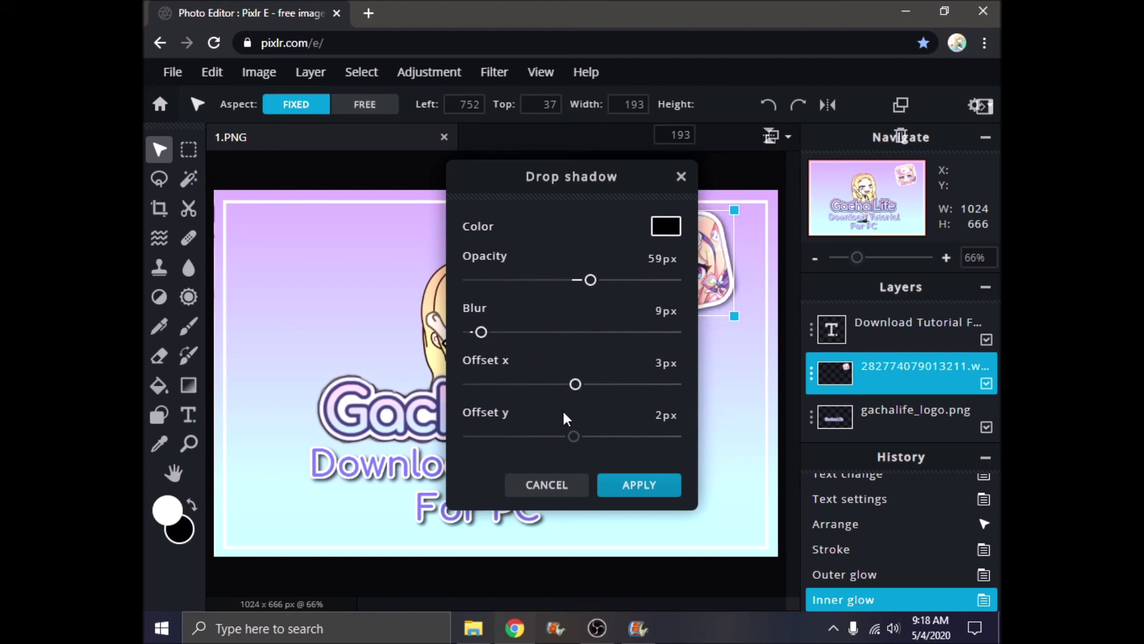
pyautogui.moveTo(572, 442)
pyautogui.mouseDown()
pyautogui.moveTo(581, 438)
pyautogui.moveTo(570, 439)
pyautogui.mouseUp()
pyautogui.moveTo(575, 385); pyautogui.dragTo(577, 394)
pyautogui.click(633, 480)
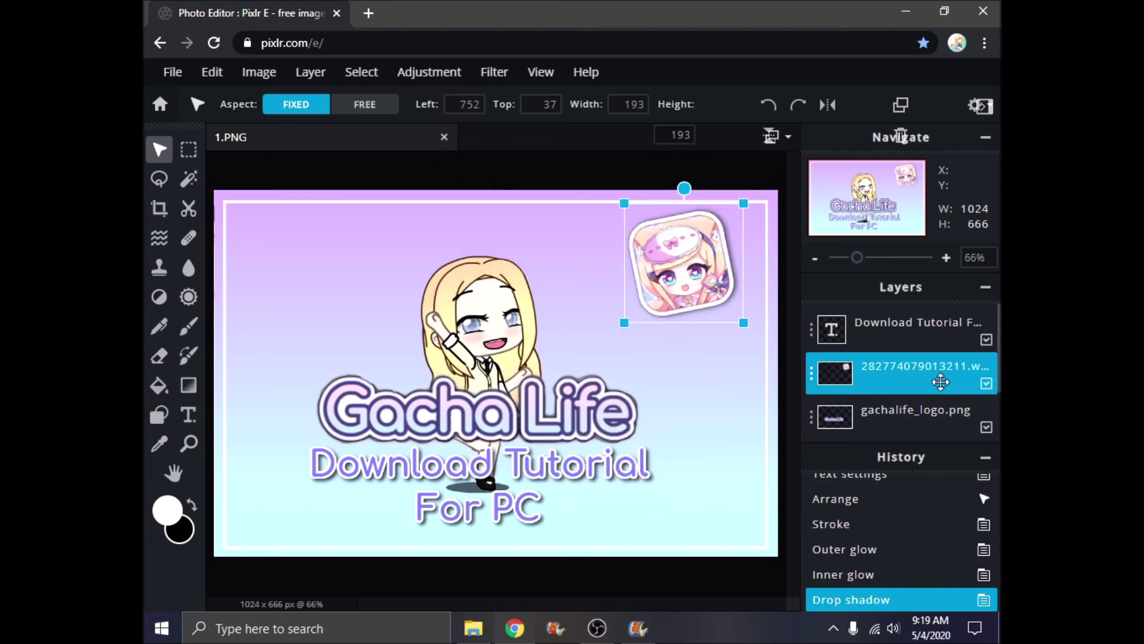
# Try a black Drop shadow on the gachalife_logo.png layer with opacity 45, blur 9, offset x 13 and offset y 3
pyautogui.scroll(-2, 927, 338)
pyautogui.click(899, 337)
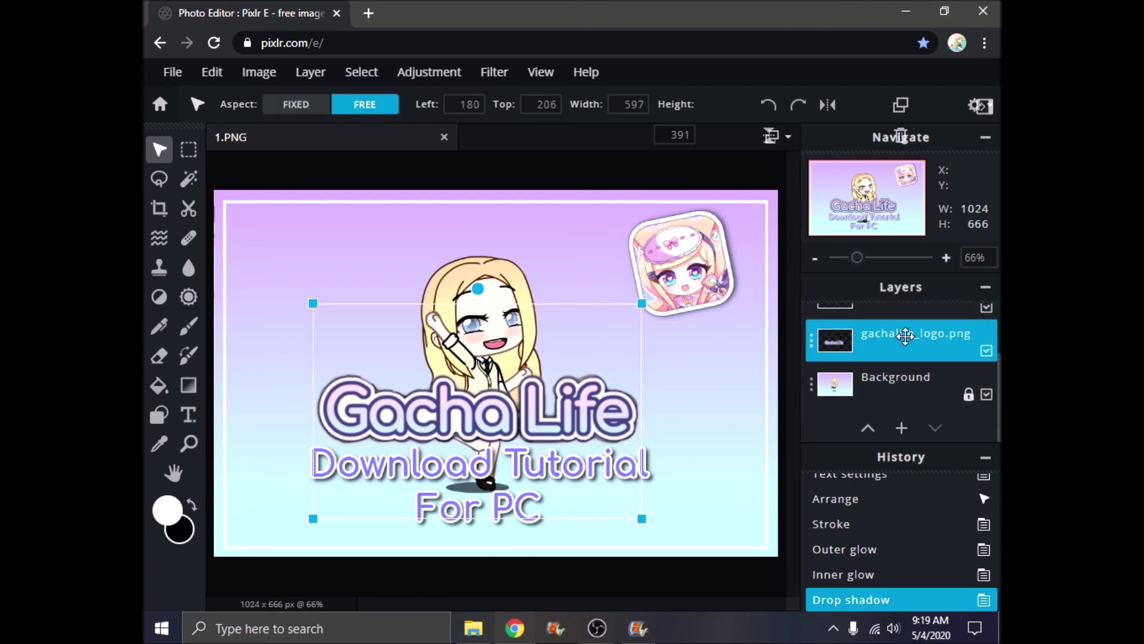
pyautogui.click(489, 74)
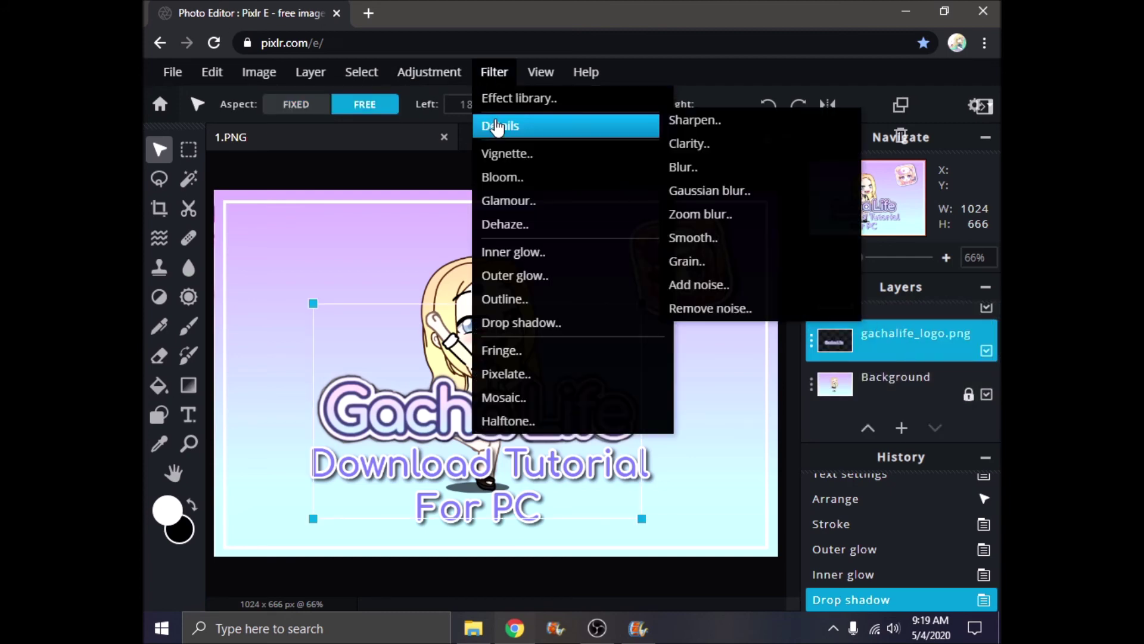
pyautogui.click(510, 324)
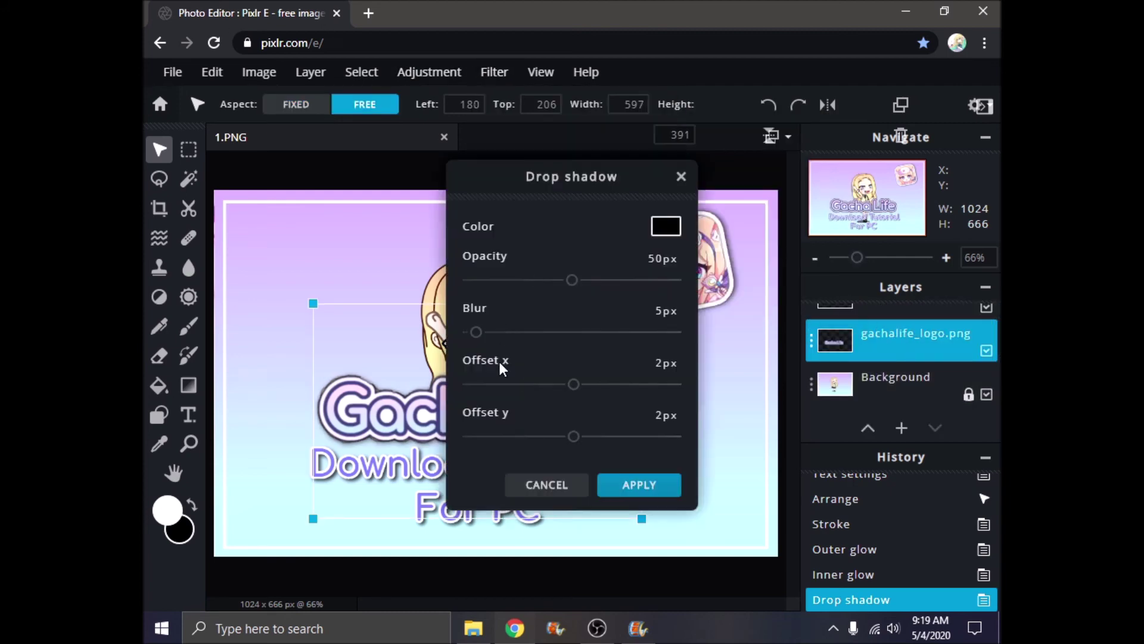
pyautogui.moveTo(574, 383); pyautogui.dragTo(578, 384)
pyautogui.moveTo(576, 444); pyautogui.dragTo(578, 441)
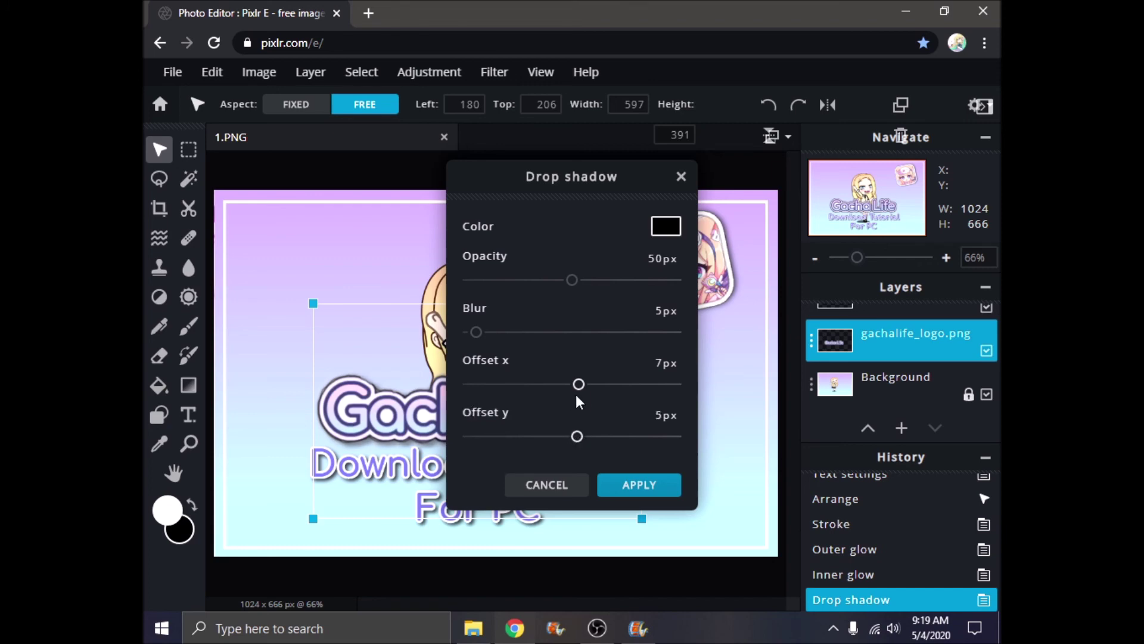
pyautogui.moveTo(579, 384); pyautogui.dragTo(586, 384)
pyautogui.moveTo(578, 440); pyautogui.dragTo(575, 438)
pyautogui.moveTo(479, 338); pyautogui.dragTo(486, 347)
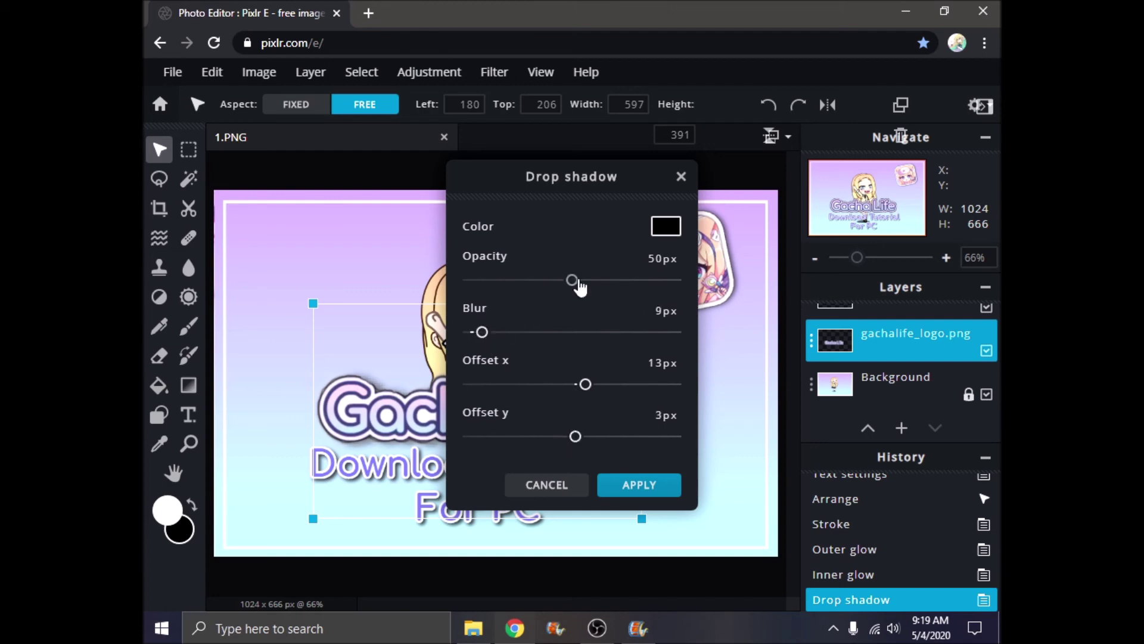
pyautogui.moveTo(572, 286)
pyautogui.mouseDown()
pyautogui.moveTo(592, 289)
pyautogui.moveTo(561, 296)
pyautogui.mouseUp()
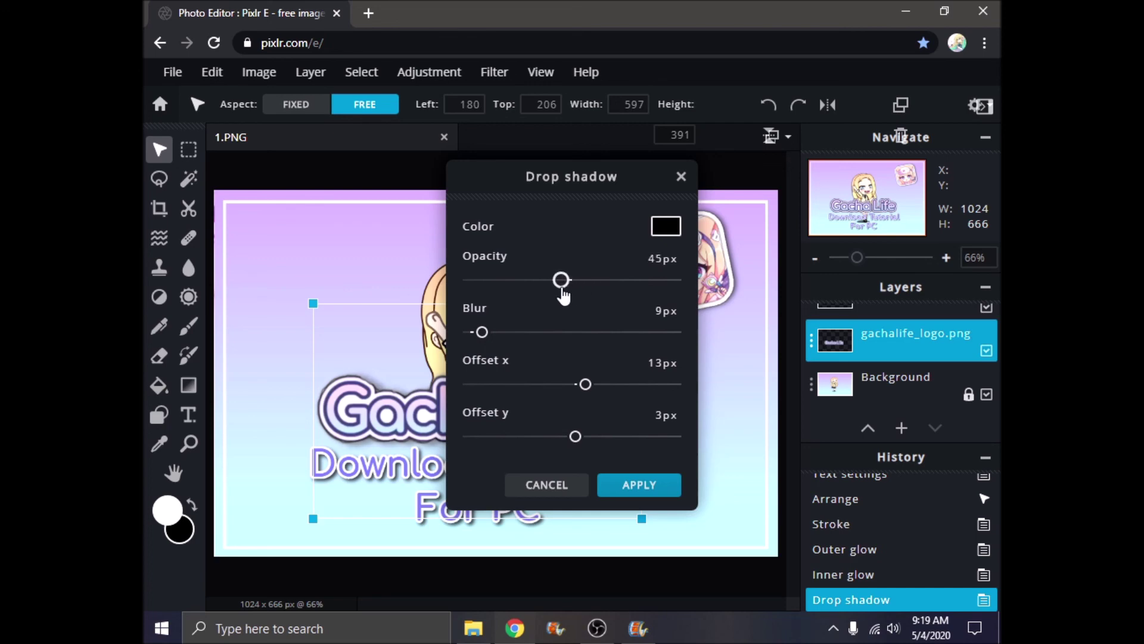
pyautogui.click(633, 487)
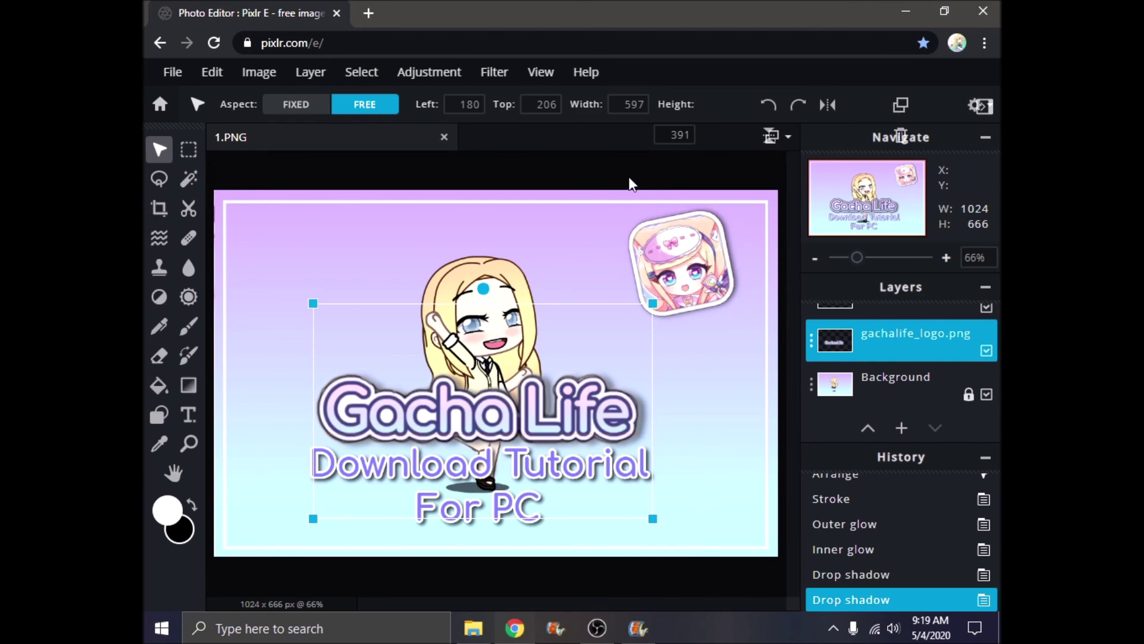
# Revert the history to the state before the logo's drop shadow and select the Background layer
pyautogui.click(862, 558)
pyautogui.click(861, 573)
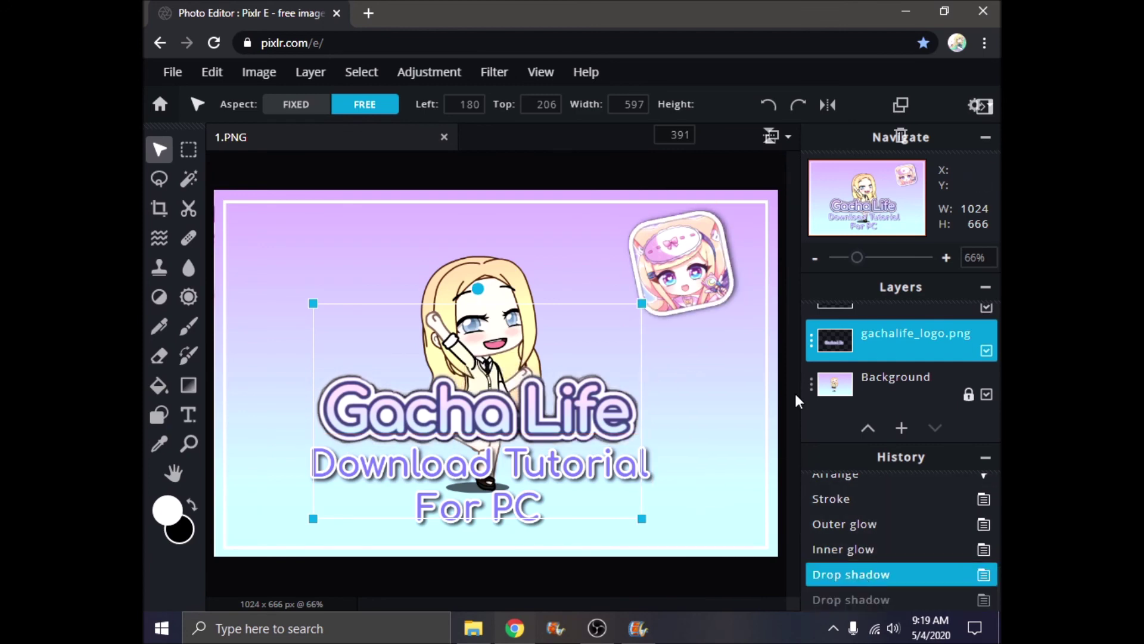
pyautogui.click(732, 408)
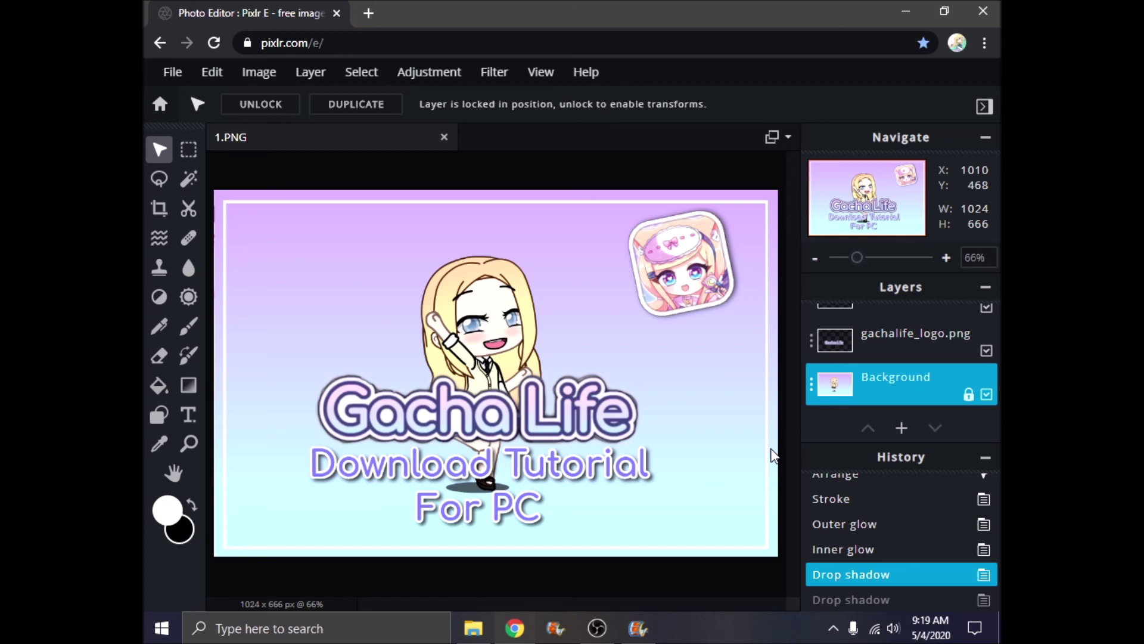
# Save the thumbnail as 1.jpg in JPG format at maximum quality and download it
pyautogui.click(171, 76)
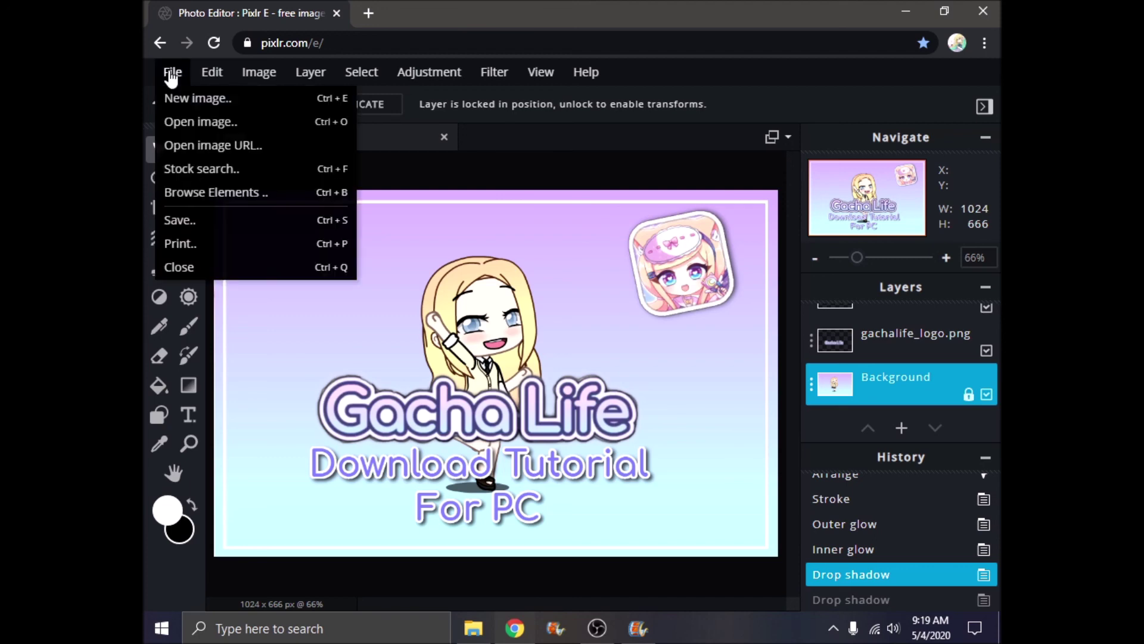
pyautogui.click(194, 220)
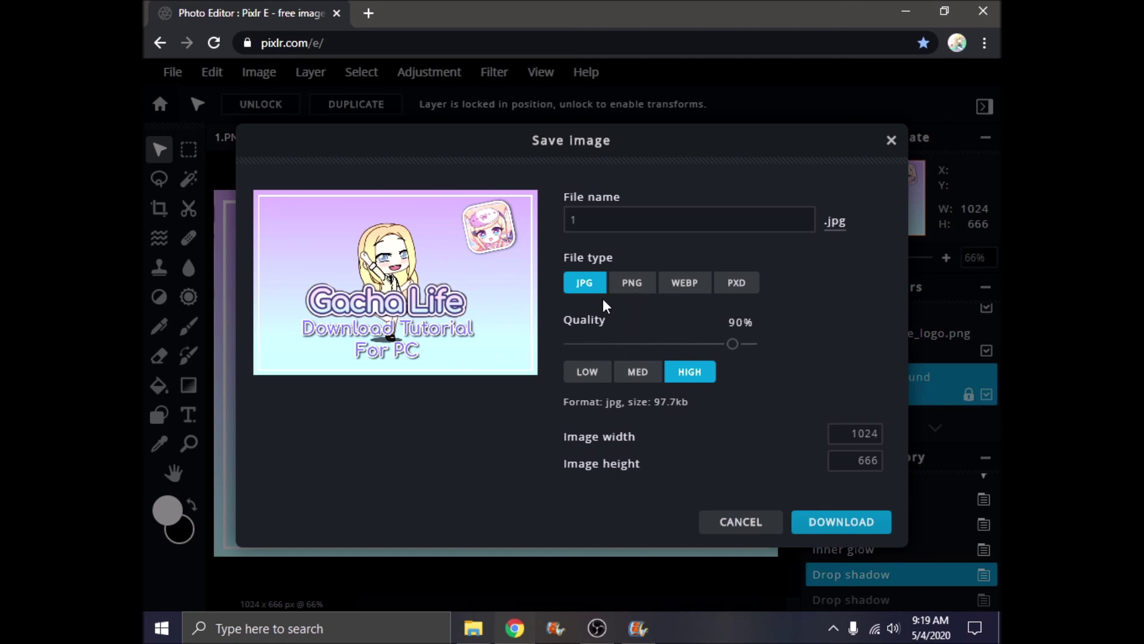
pyautogui.click(630, 289)
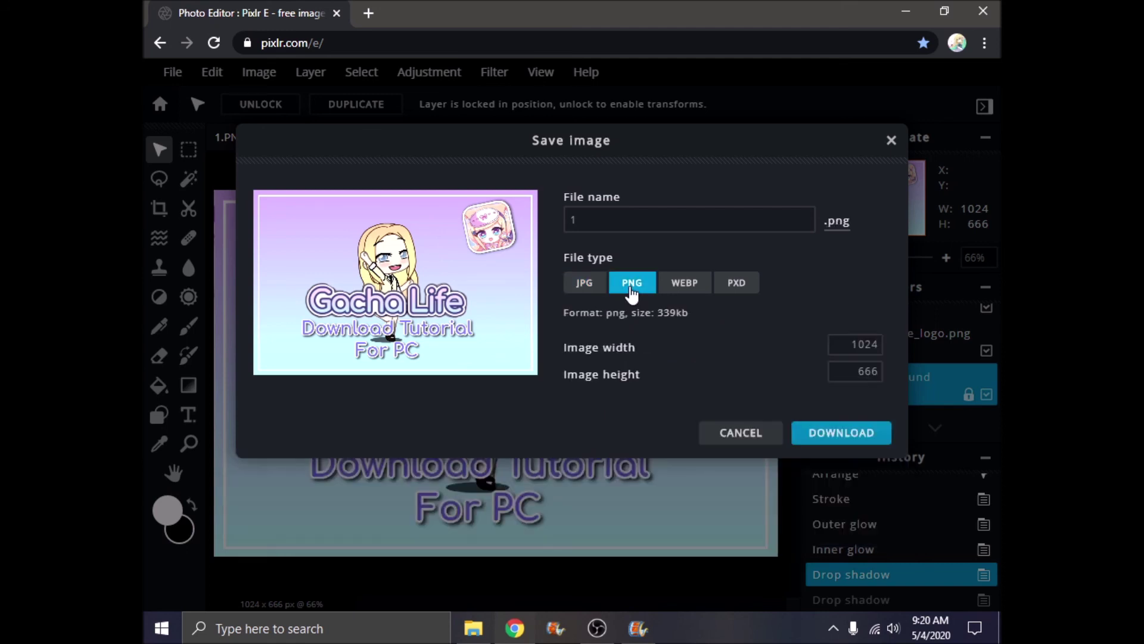
pyautogui.click(591, 280)
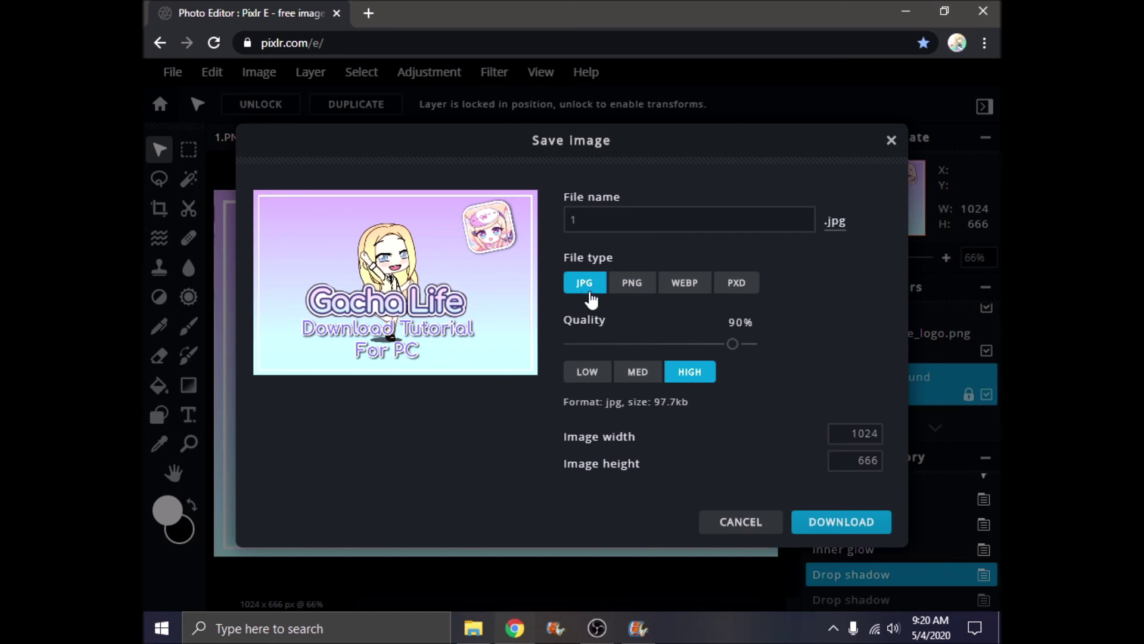
pyautogui.moveTo(731, 352); pyautogui.dragTo(794, 349)
pyautogui.click(860, 528)
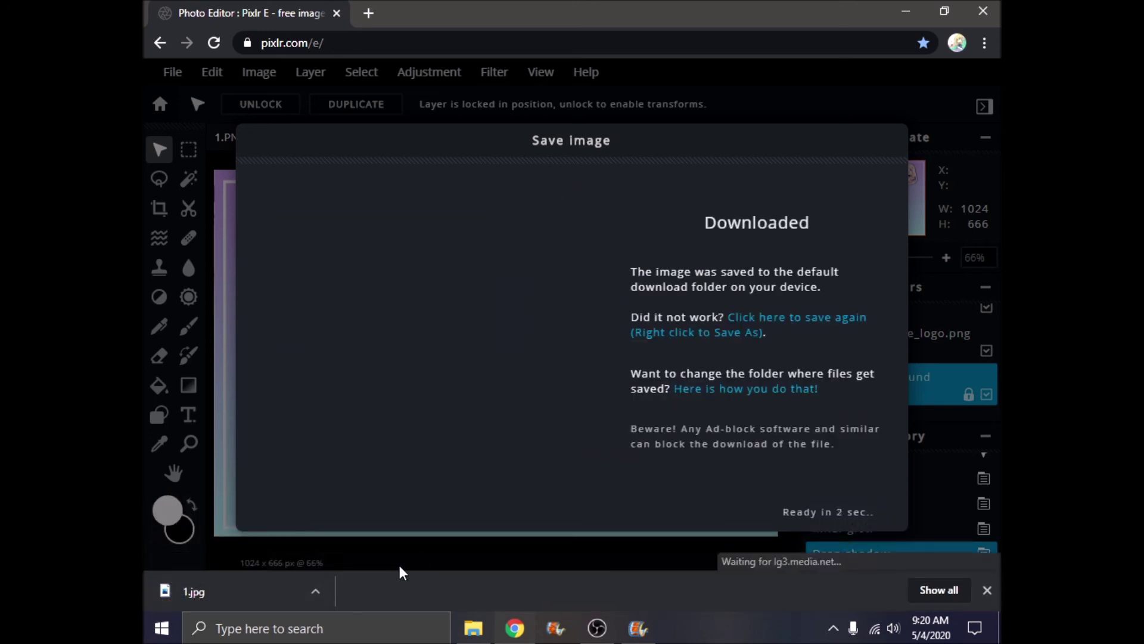
# Open the downloaded 1.jpg in Photos to view the finished thumbnail
pyautogui.click(260, 606)
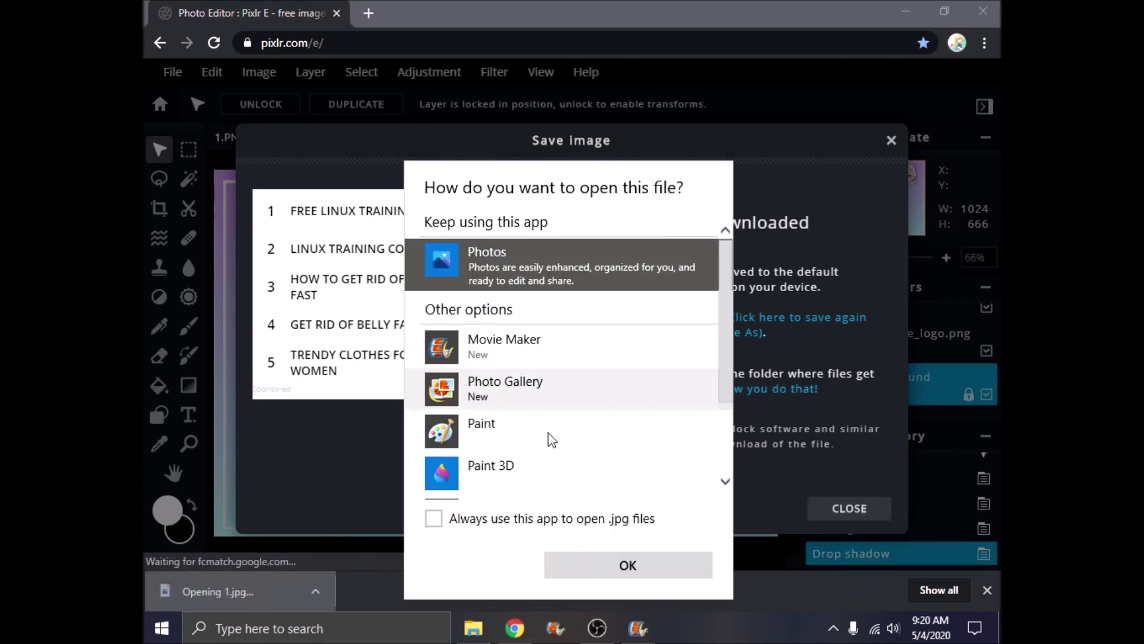
pyautogui.click(560, 567)
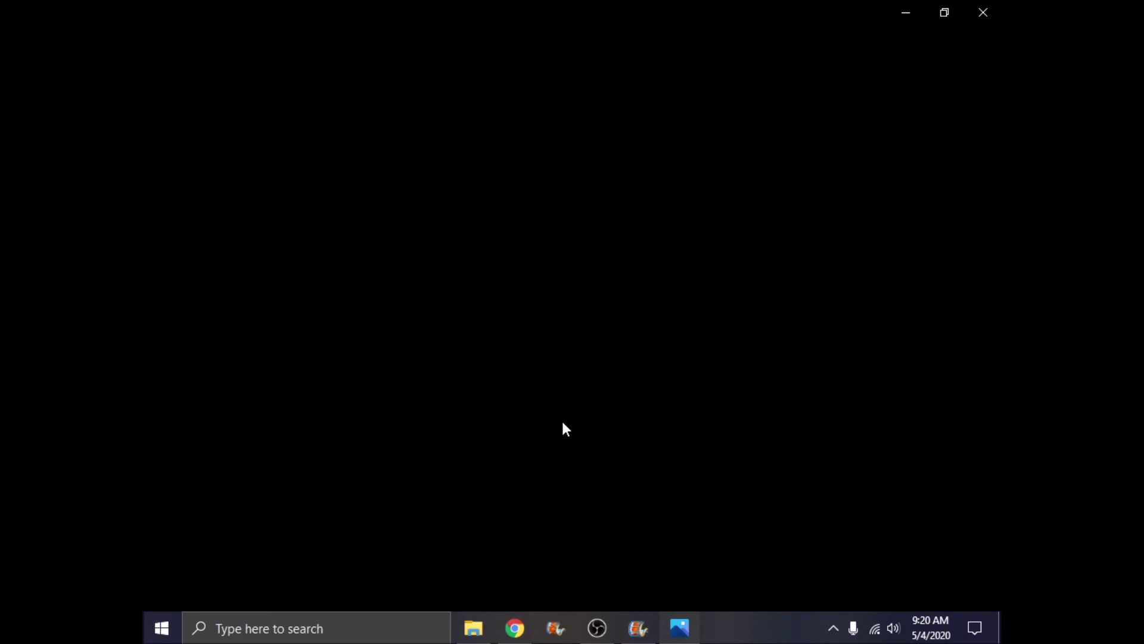